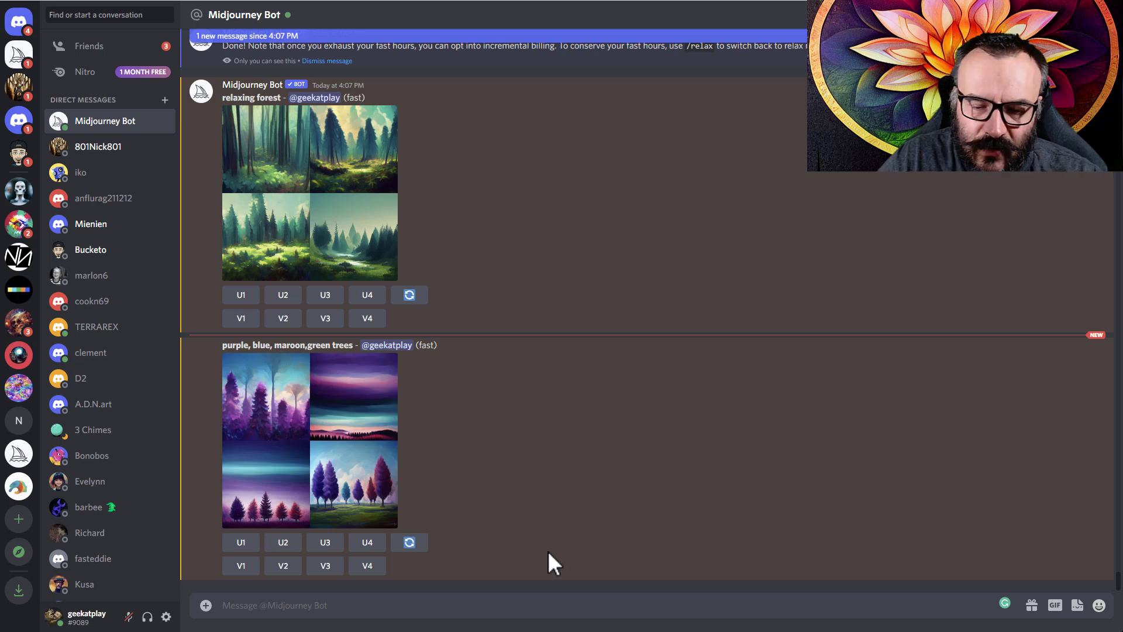
Step: Start an /imagine command and paste the prepared prompt beginning "/imagine prompt:forest, night, relaxing. grass hills. in chakra colors. meditation sky."
left_click(567, 608)
type("/")
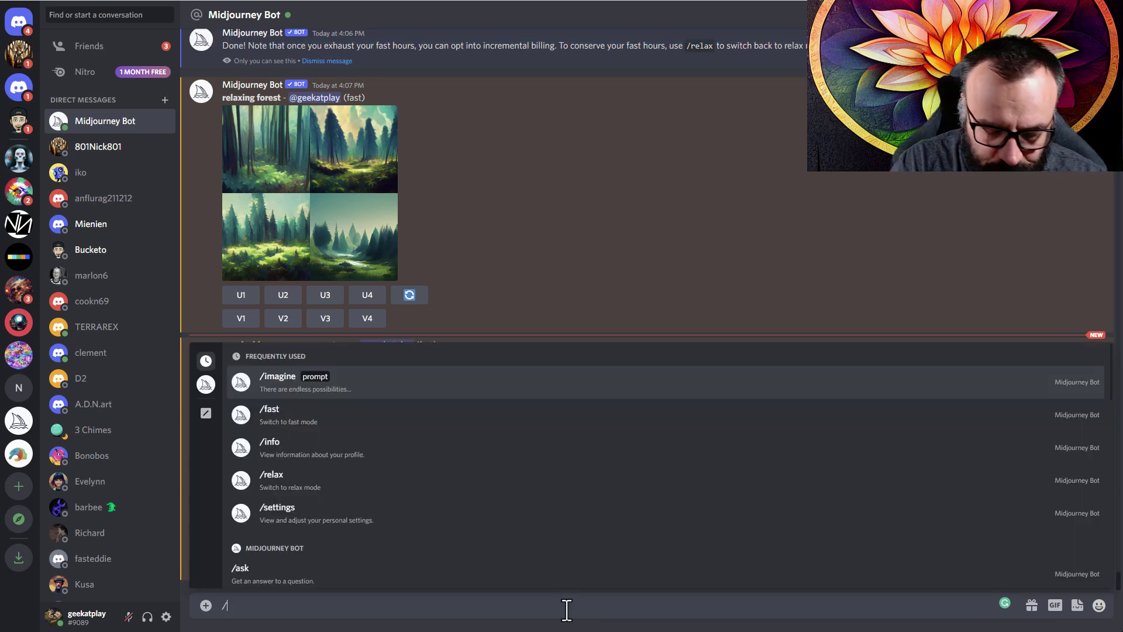
type("im")
key("Tab")
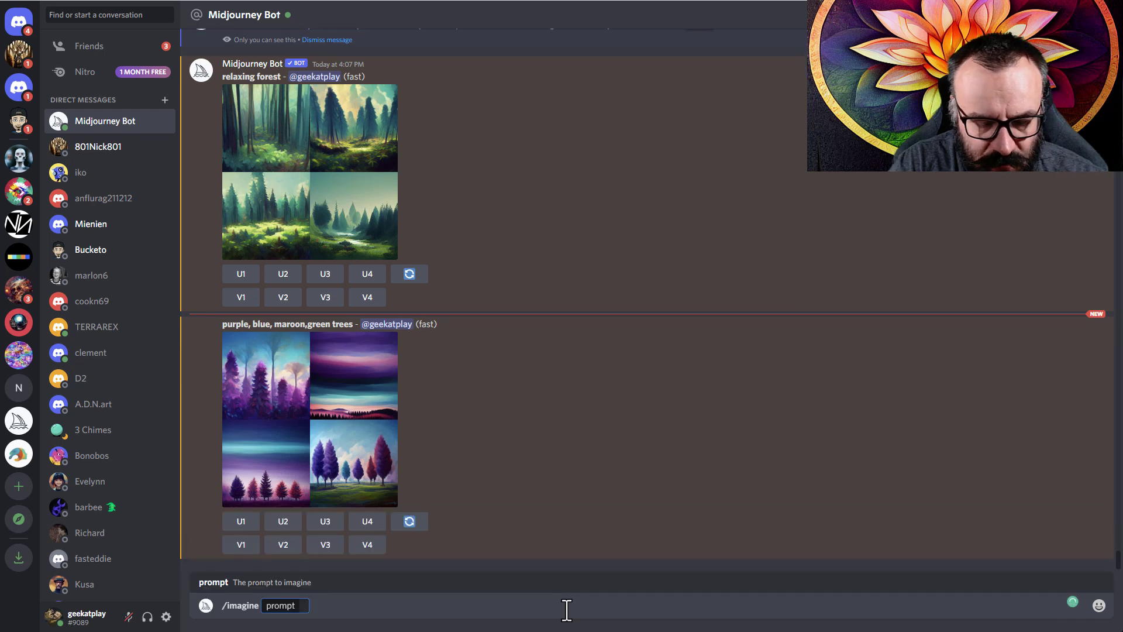
type("/imagine prompt:forest, night, relaxing. grass hills. in chakra colors. meditation sky. sophisticated trees. very relaxing view. panoramic. 35mm. high details. photorealistic. pastel colors. soft purple, blue, green. soft motion. low lighting. classic view. magical. futuristic. ultra details.")
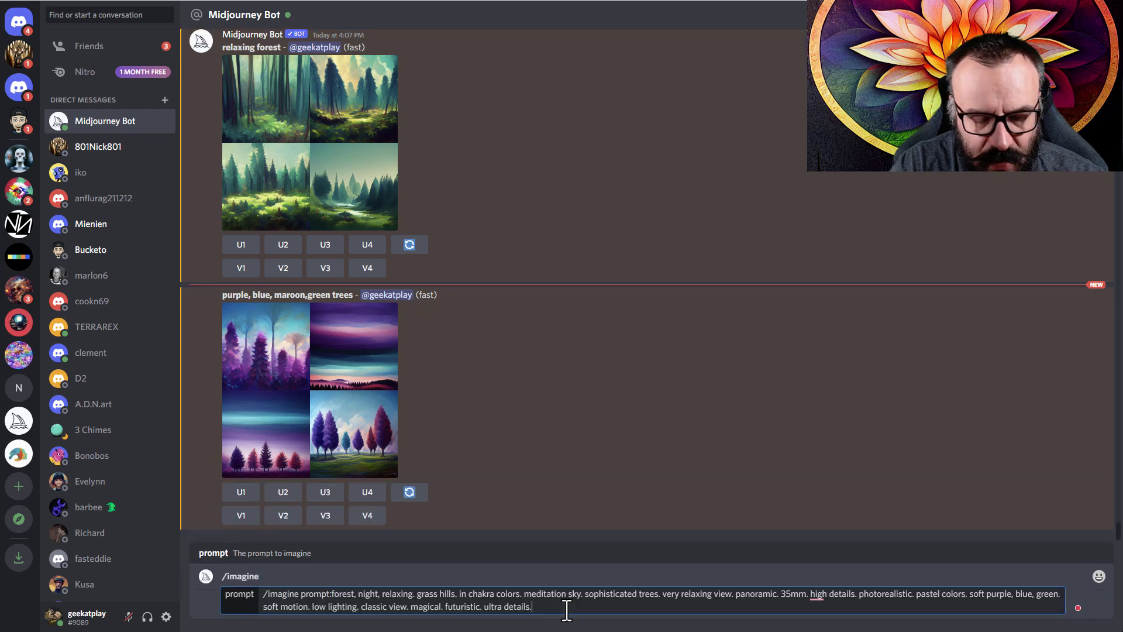
Step: Remove the duplicate "/imagine prompt:" text from the prompt so it begins with "forest, night, relaxing."
left_click(300, 594)
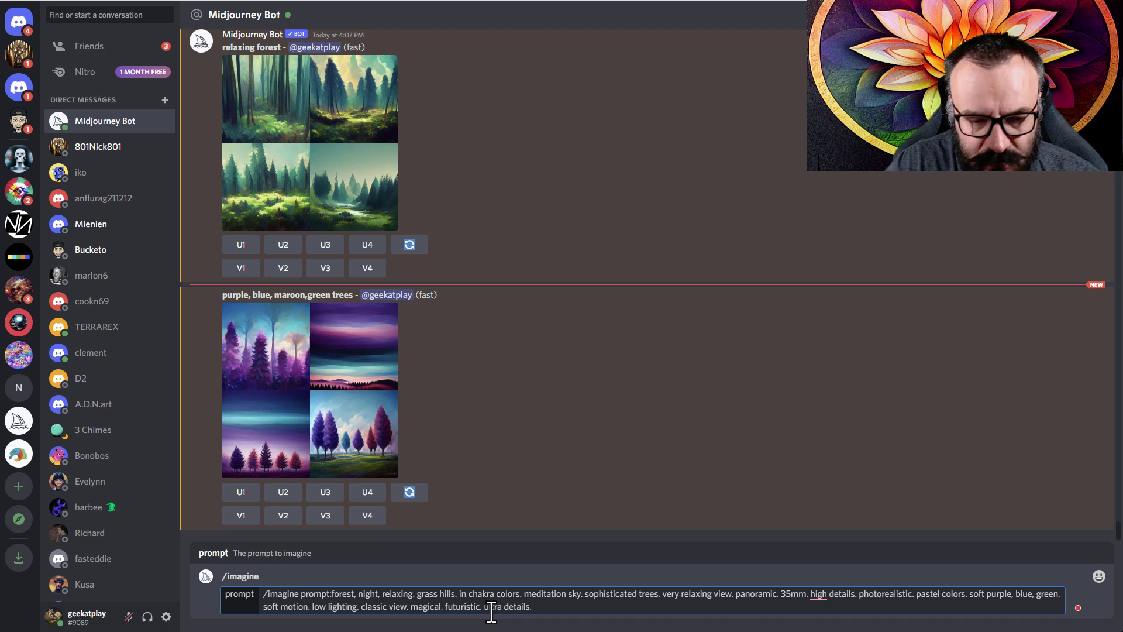
key("BackSpace")
key("BackSpace")
key("BackSpace")
key("BackSpace")
key("BackSpace")
key("BackSpace")
key("BackSpace")
key("BackSpace")
key("BackSpace")
key("BackSpace")
key("BackSpace")
key("BackSpace")
key("BackSpace")
key("BackSpace")
key("BackSpace")
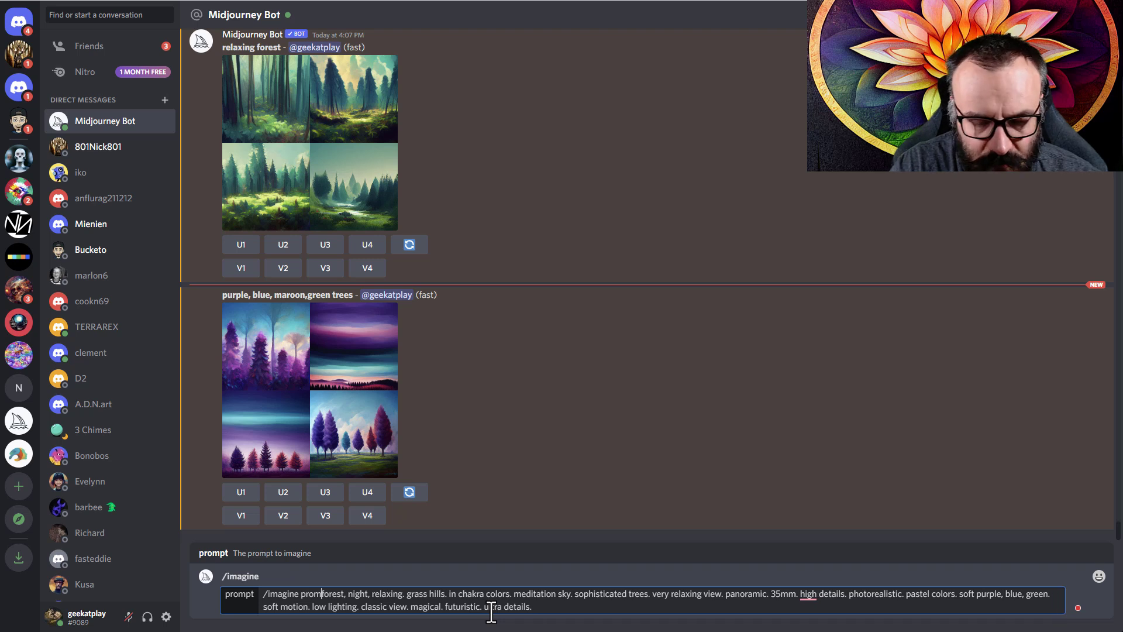
key("BackSpace")
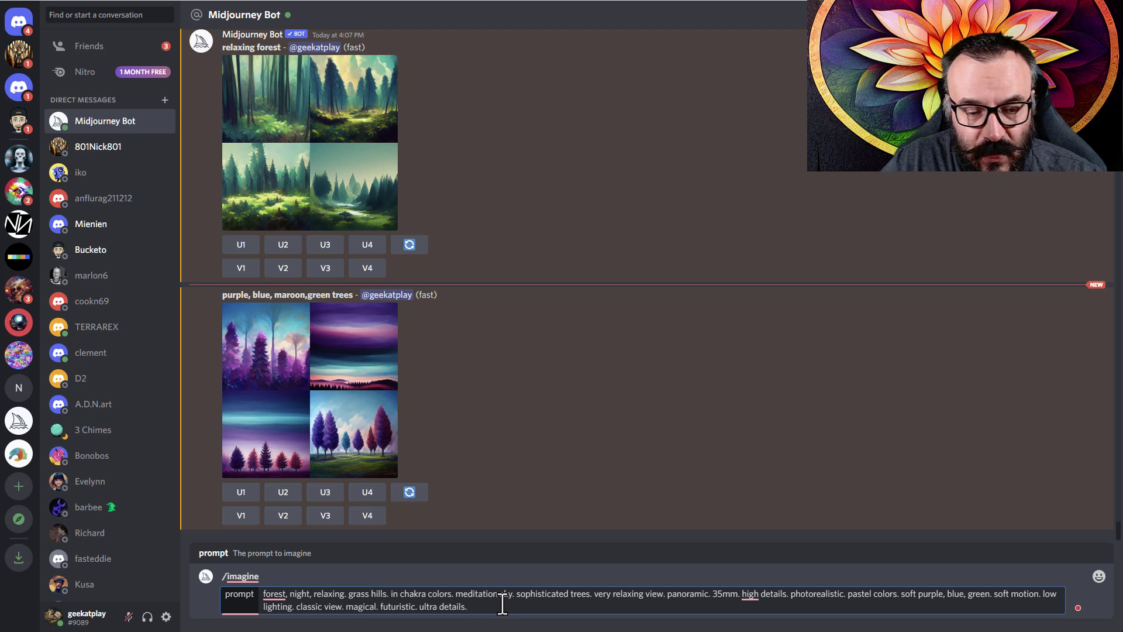
Step: Insert "small creek." into the prompt between "in chakra colors." and "meditation sky."
left_click(457, 594)
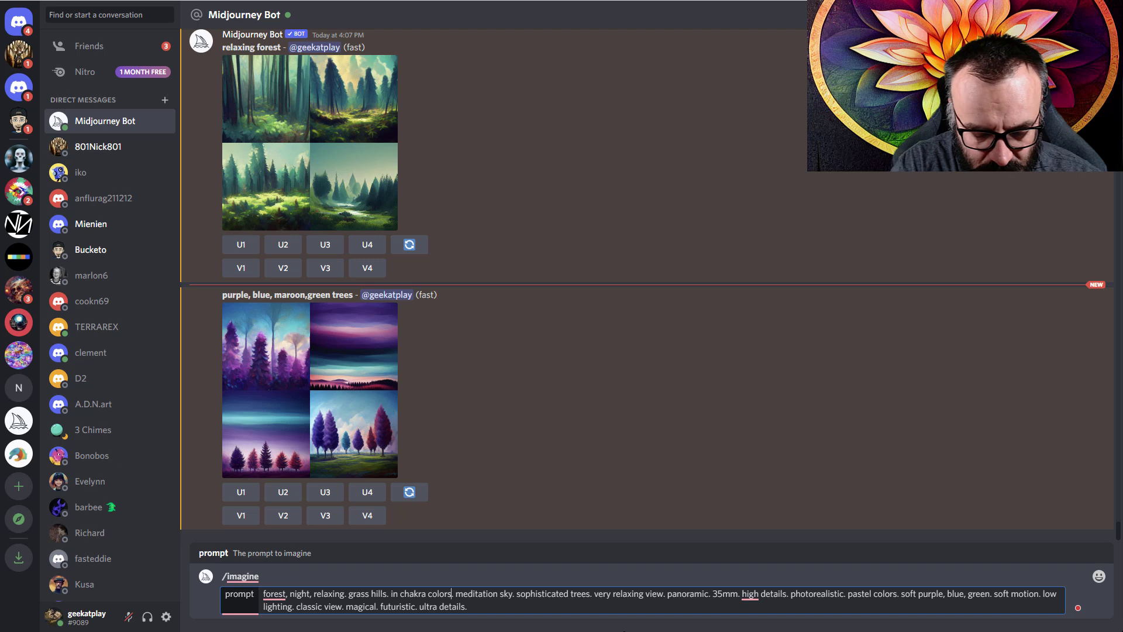
type(".")
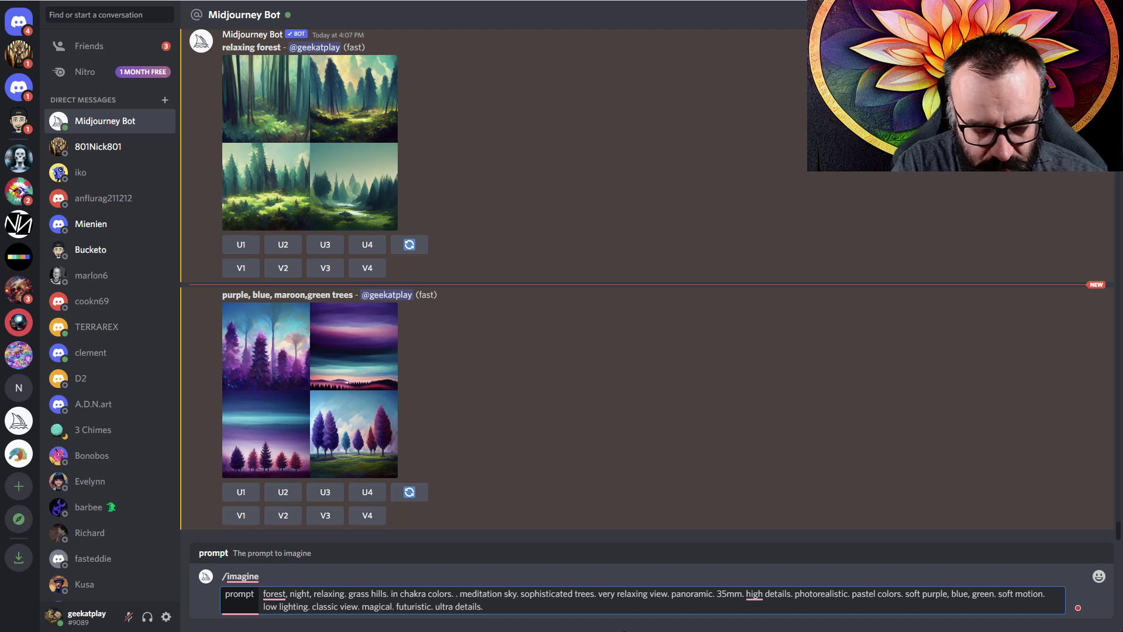
key("BackSpace")
type("small c")
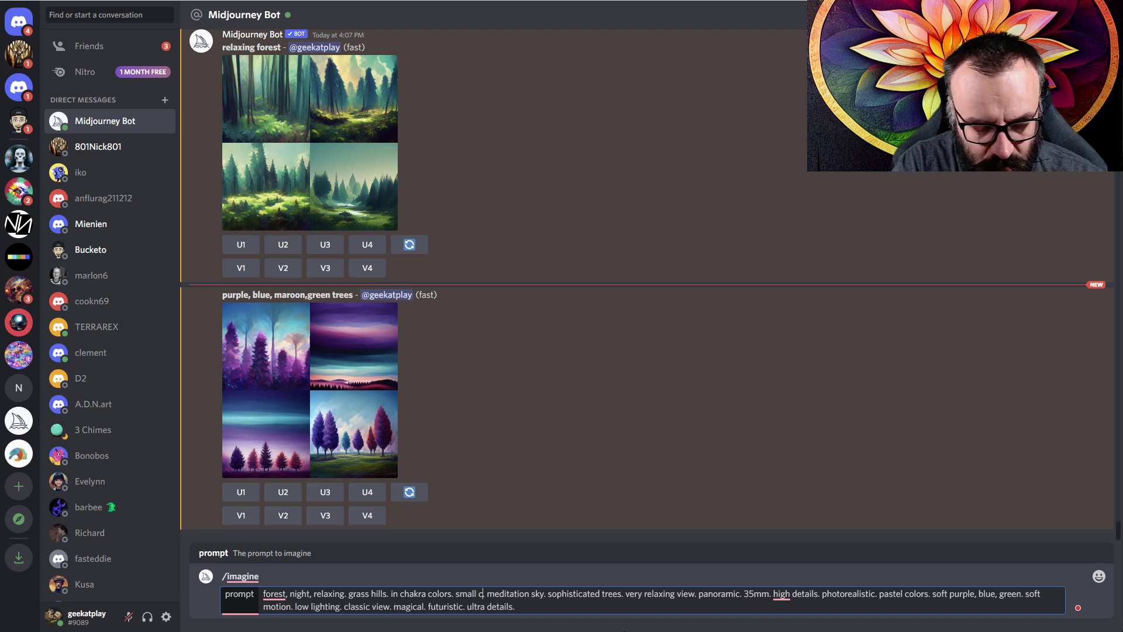
type("reek")
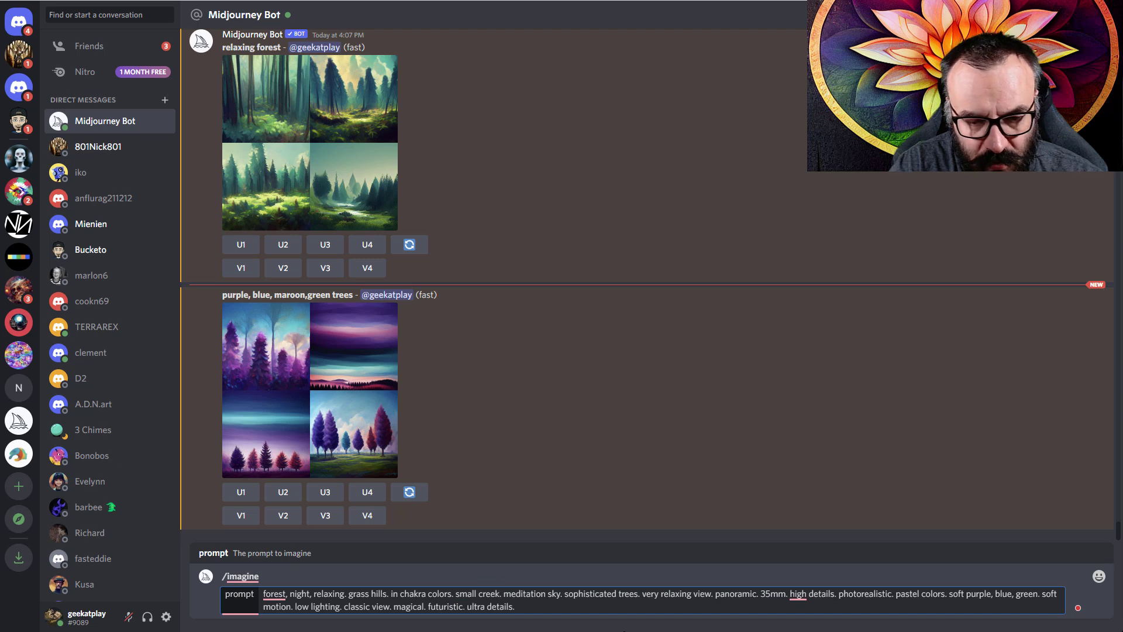
type(".")
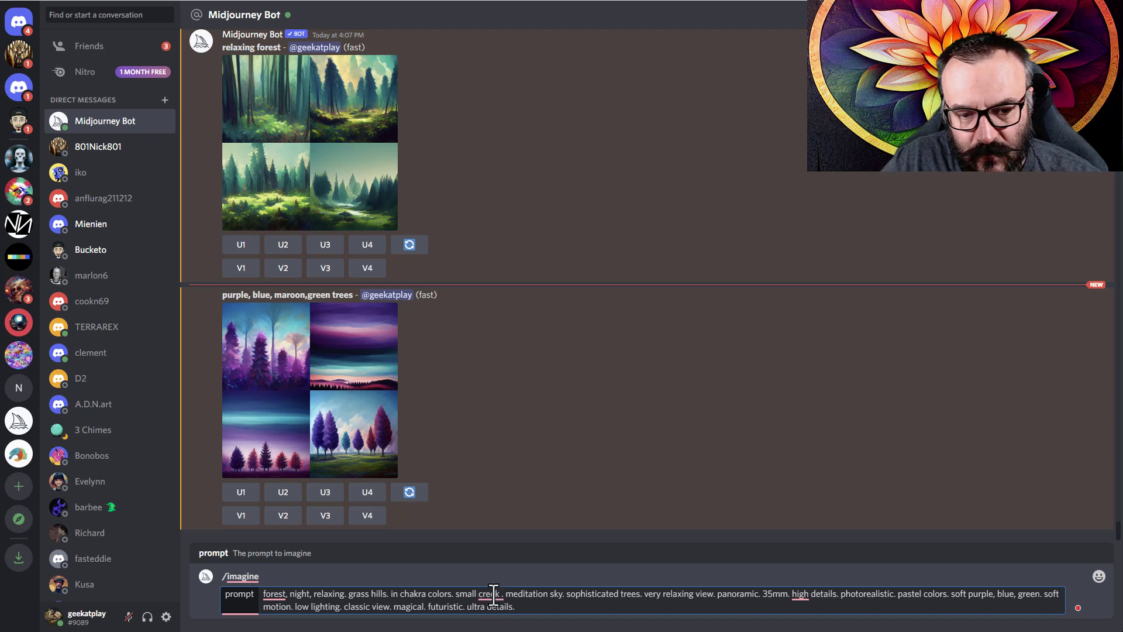
mouse_move(490, 594)
left_click(514, 539)
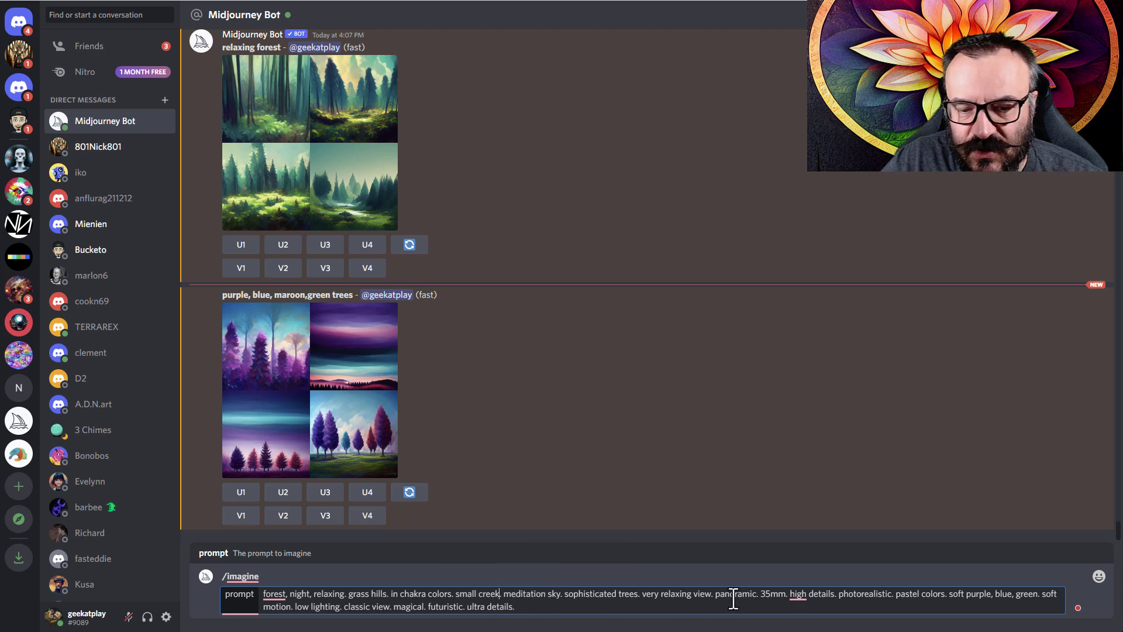
Step: Add ", soft haze --ar 16:9" to the end of the prompt and submit it
mouse_move(797, 592)
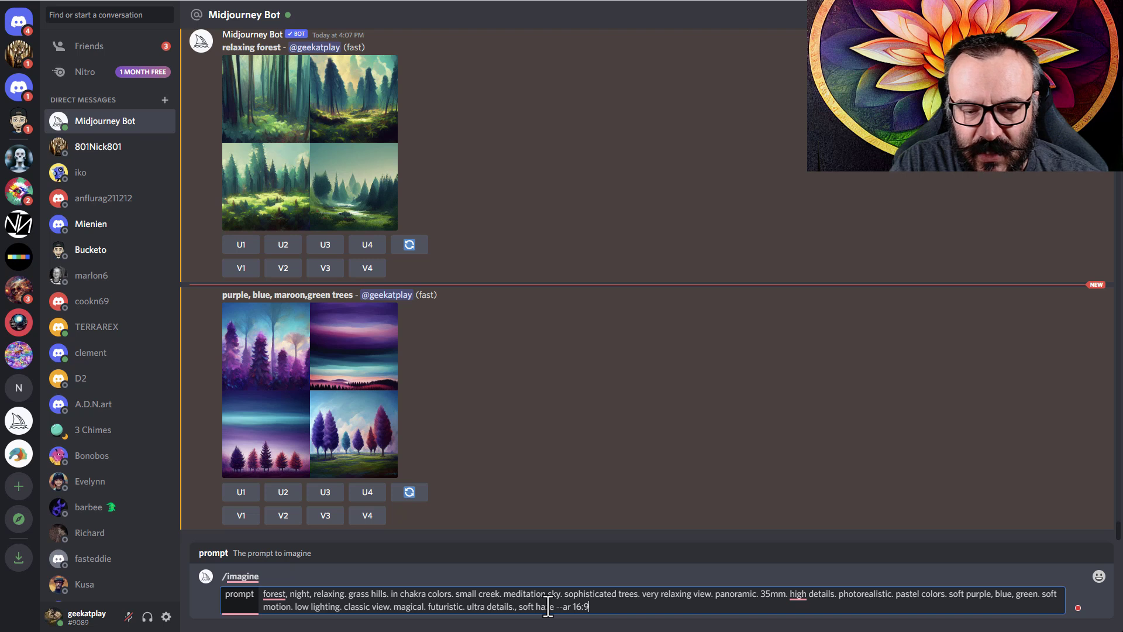
key("Return")
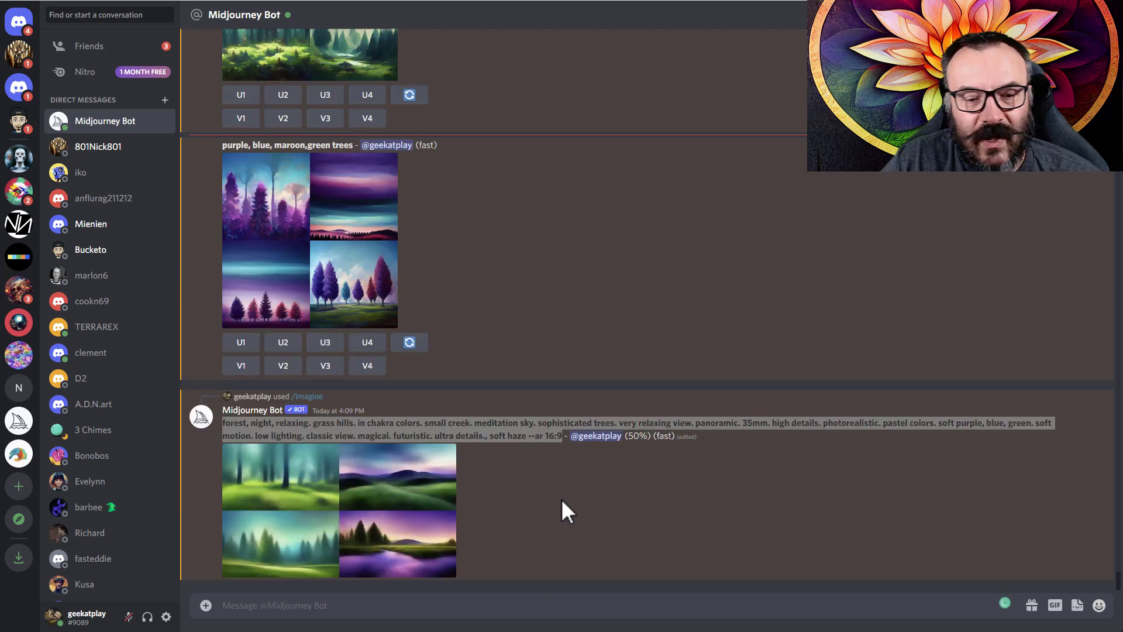
left_click(558, 485)
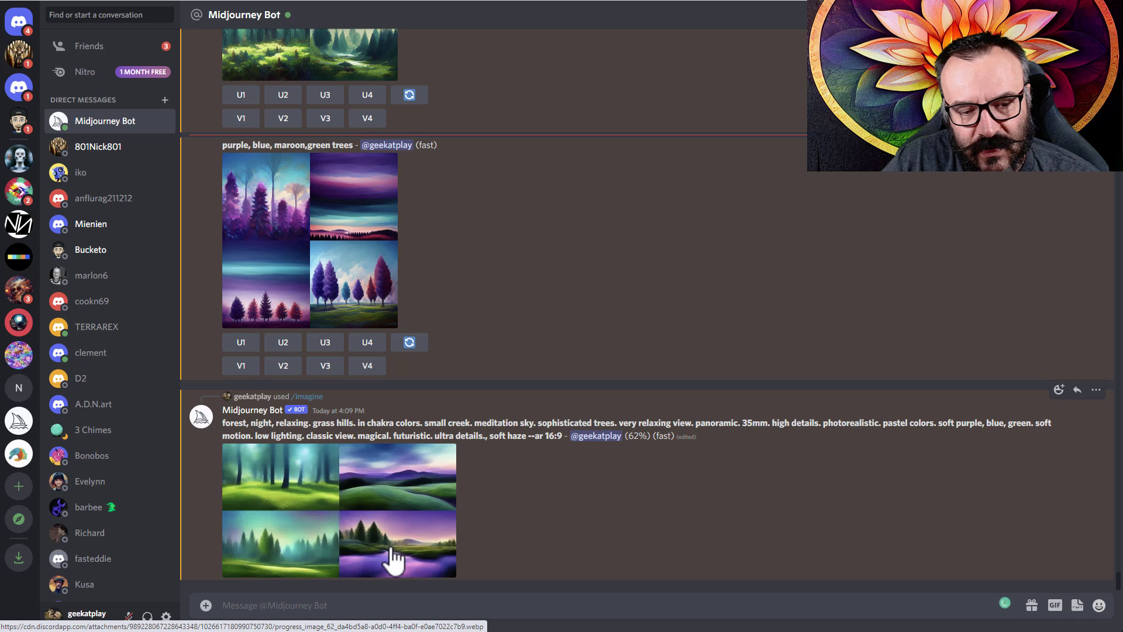
Step: Start another /imagine command and reuse the full small creek forest prompt, including "soft haze --ar 16:9"
left_click(405, 615)
type("/")
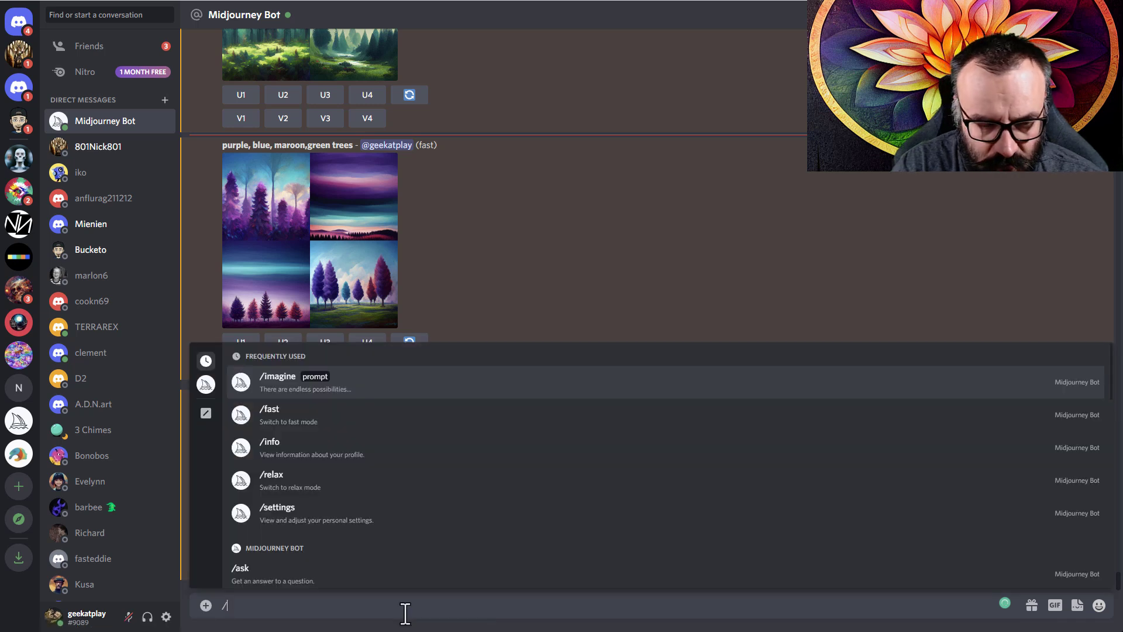
type("ima")
key("Tab")
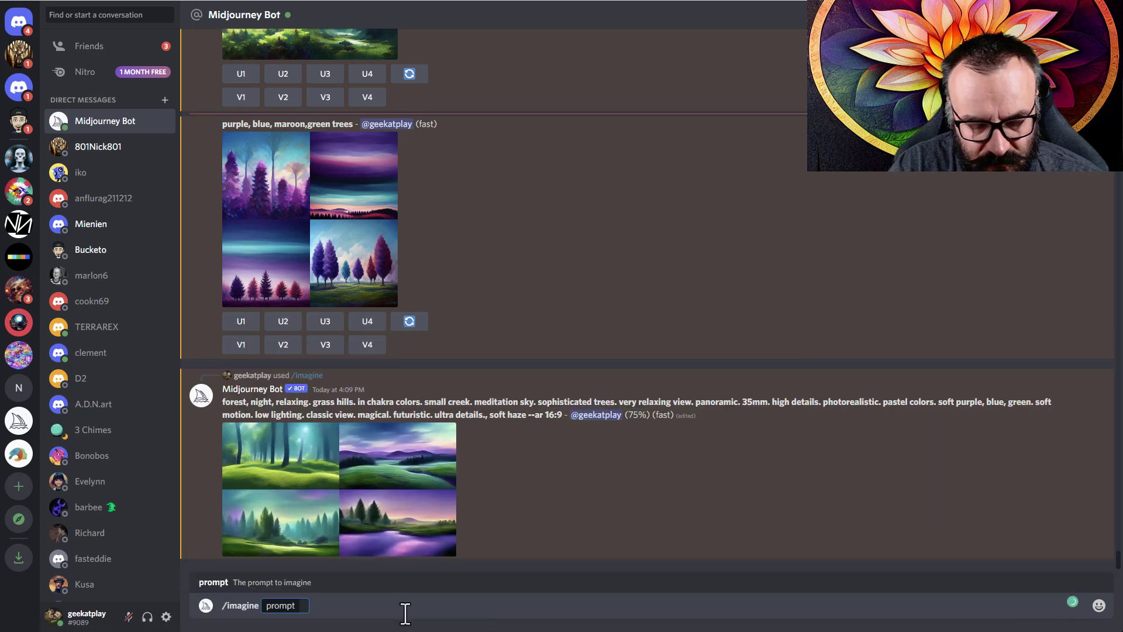
type("forest, night, relaxing. grass hills. in chakra colors. small creek. meditation sky. sophisticated trees. very relaxing view. panoramic. 35mm. high details. photorealistic. pastel colors. soft purple, blue, green. soft motion. low lighting. classic view. magical. futuristic. ultra details., soft haze --ar 16:9")
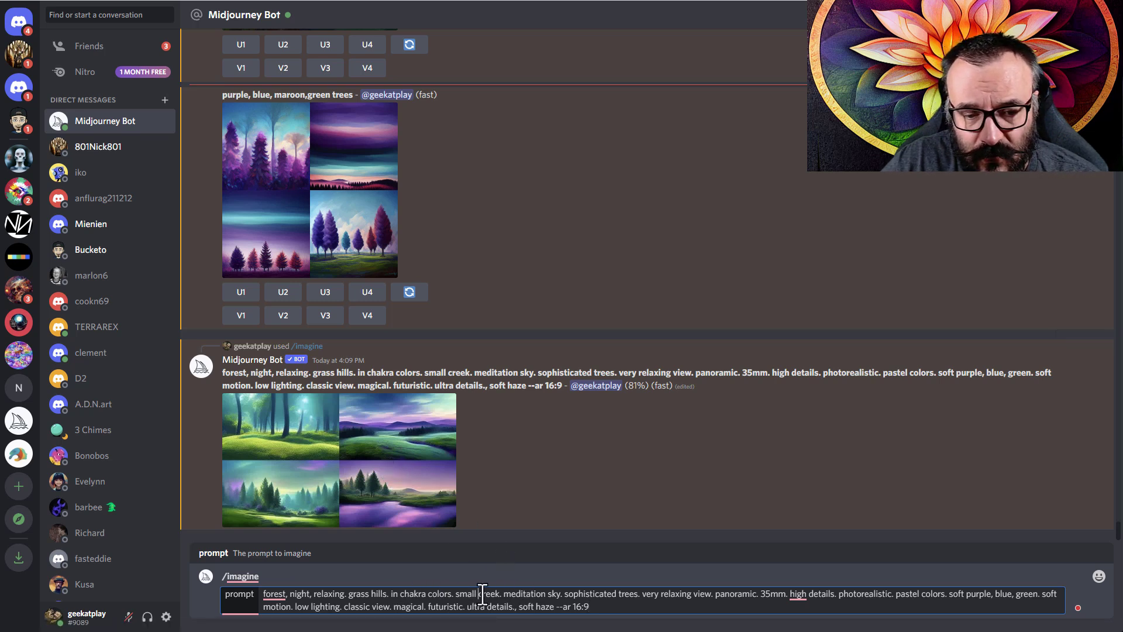
Step: Replace "creek" with "river", add "tall grass." after "small river.", and submit the prompt
left_click_drag(478, 593, 498, 593)
type("river")
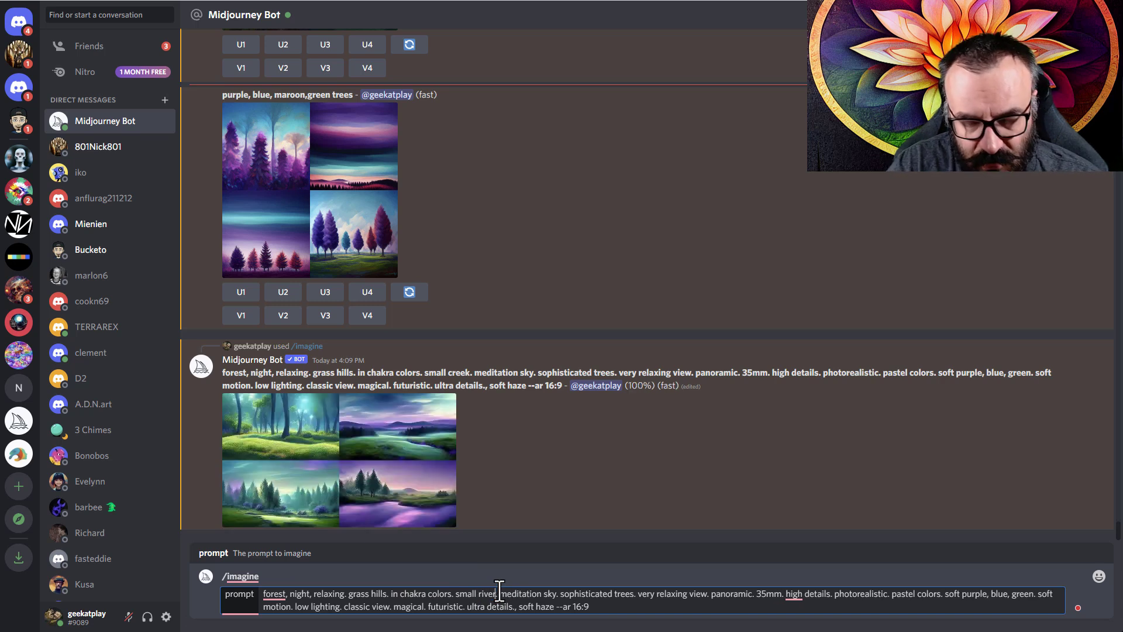
type(". tall g")
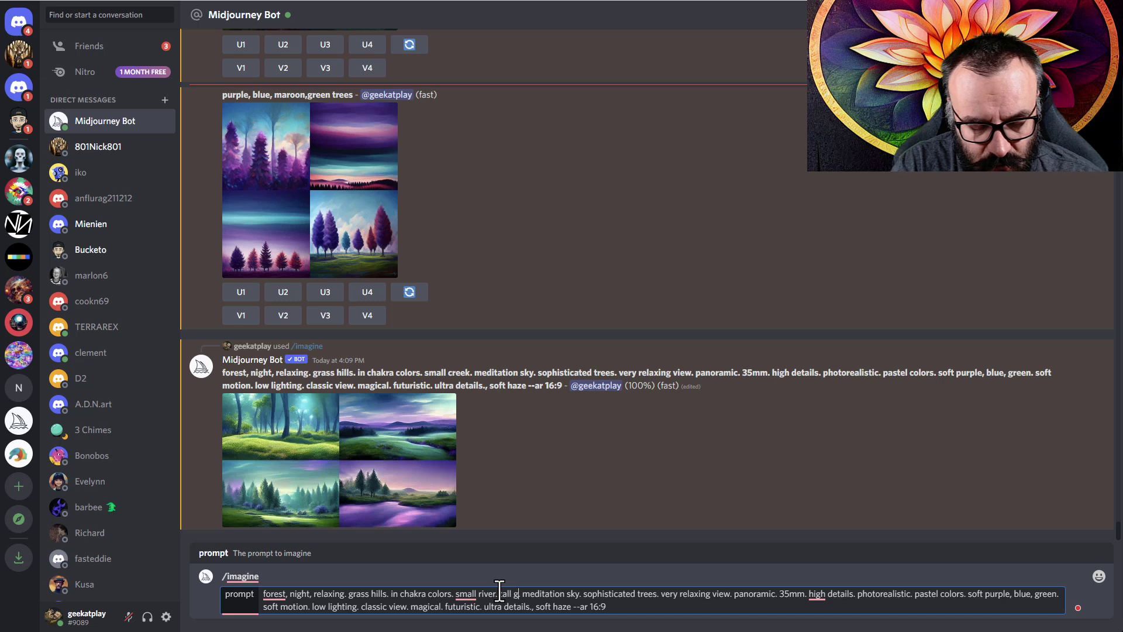
type("rass")
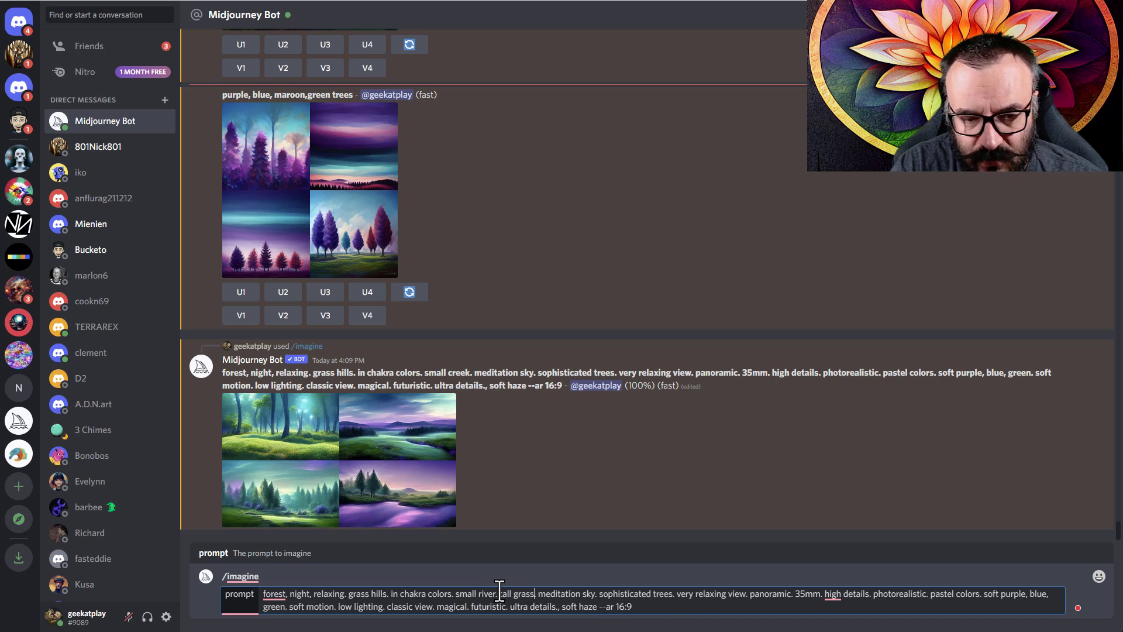
type(".")
key("Return")
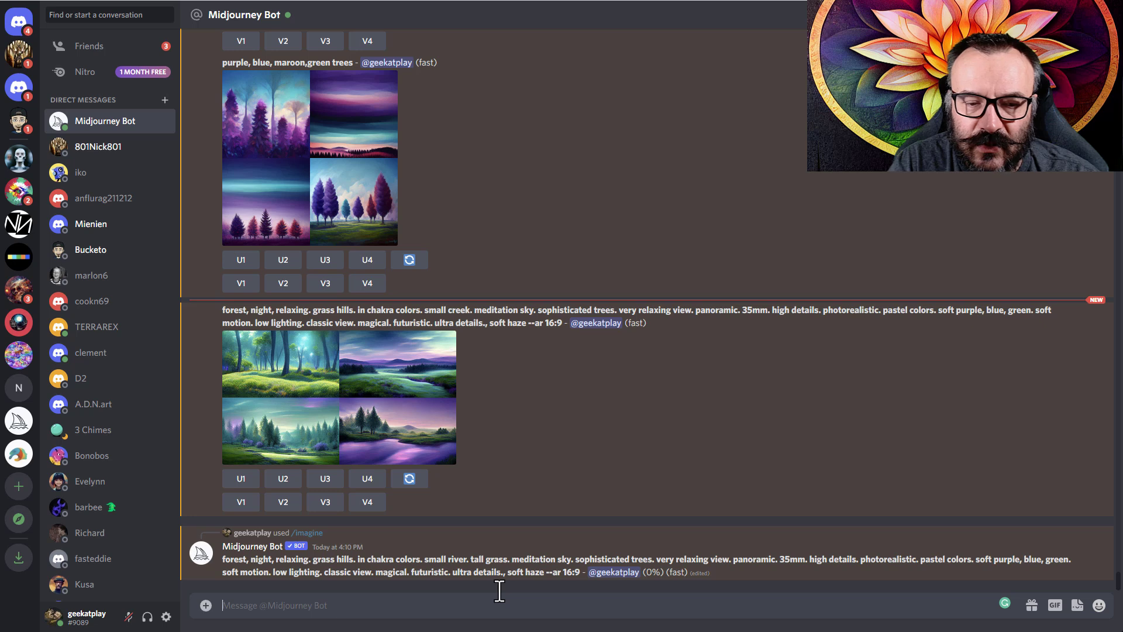
Step: Upscale the second and third images of the small creek grid and reroll the same prompt
left_click(355, 396)
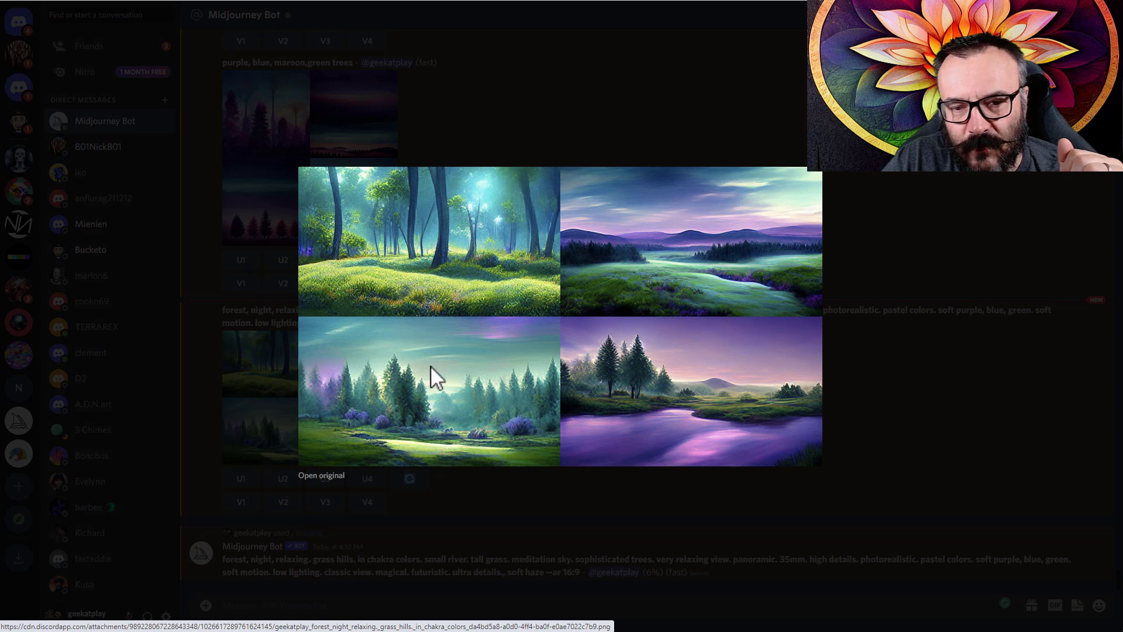
left_click(838, 396)
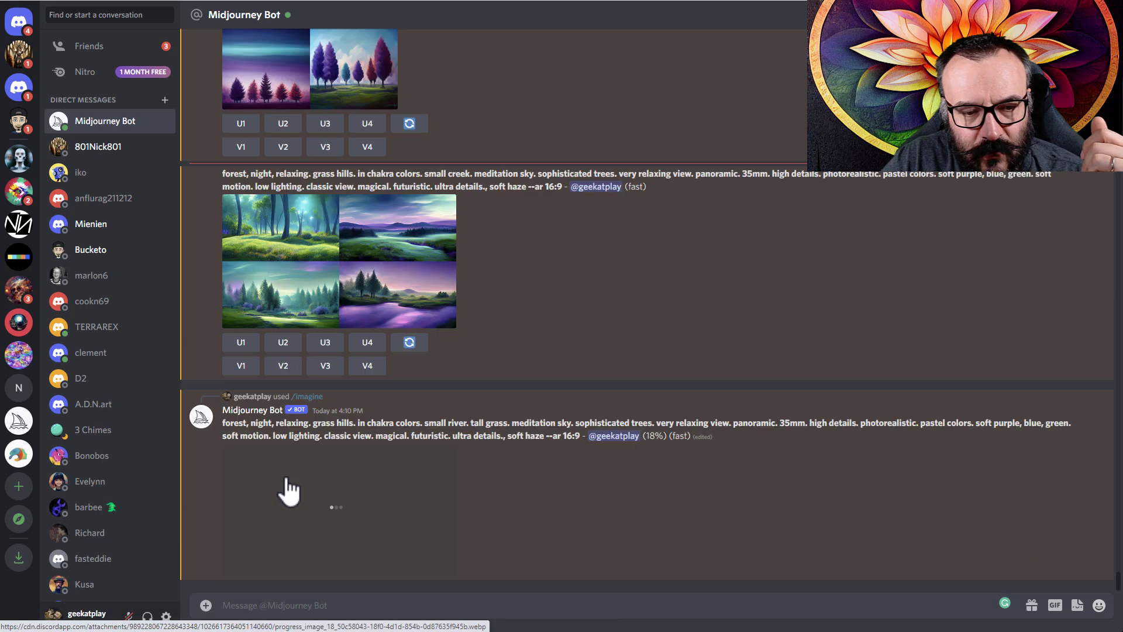
left_click(285, 344)
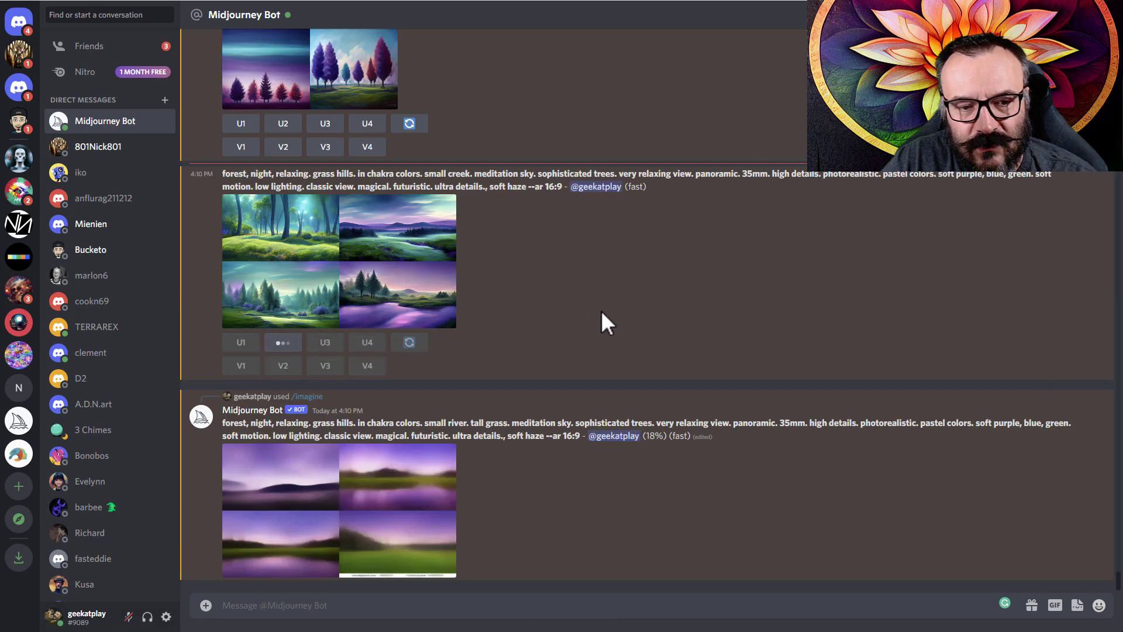
left_click(325, 343)
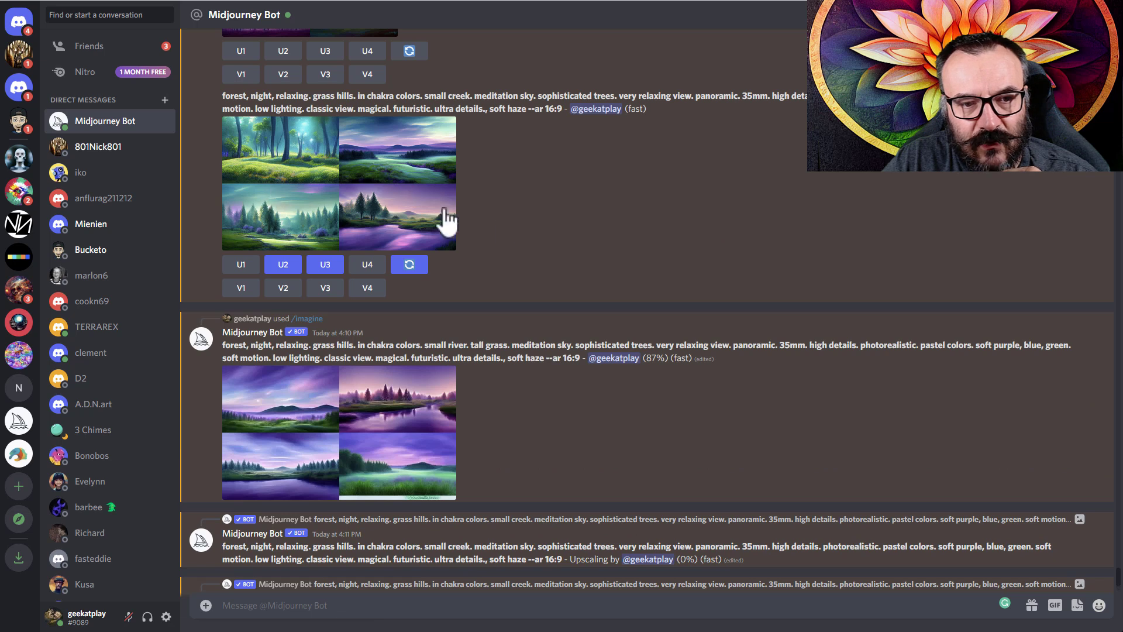
Step: Enlarge the two in-progress upscales, the misty valley and the pine forest meadow, to examine their detail
scroll(514, 237, "down", 3)
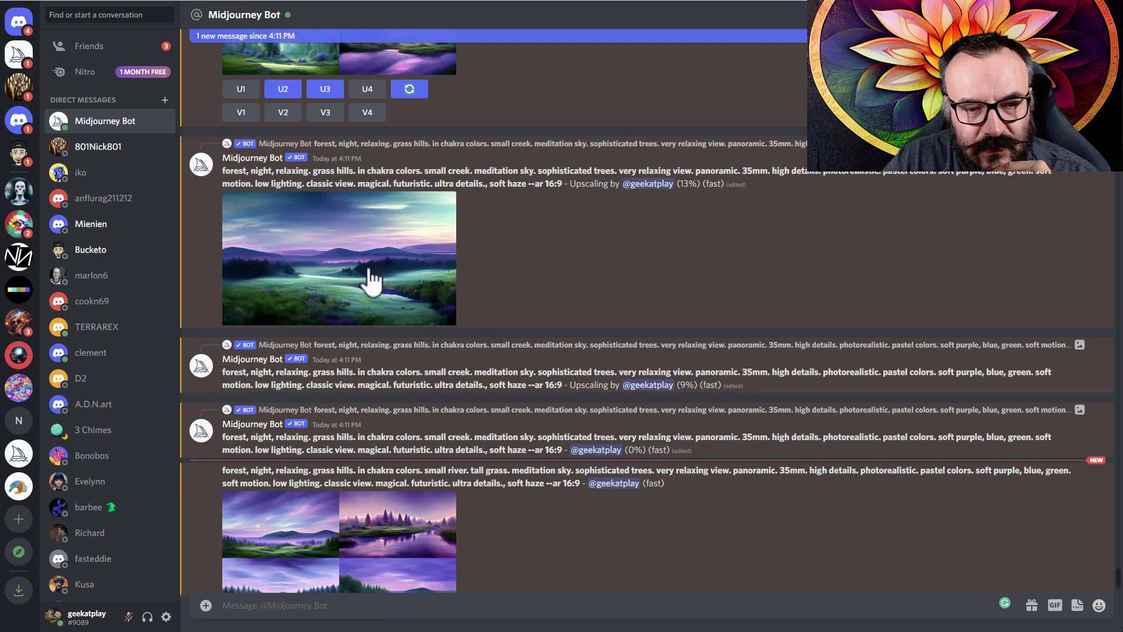
left_click(370, 282)
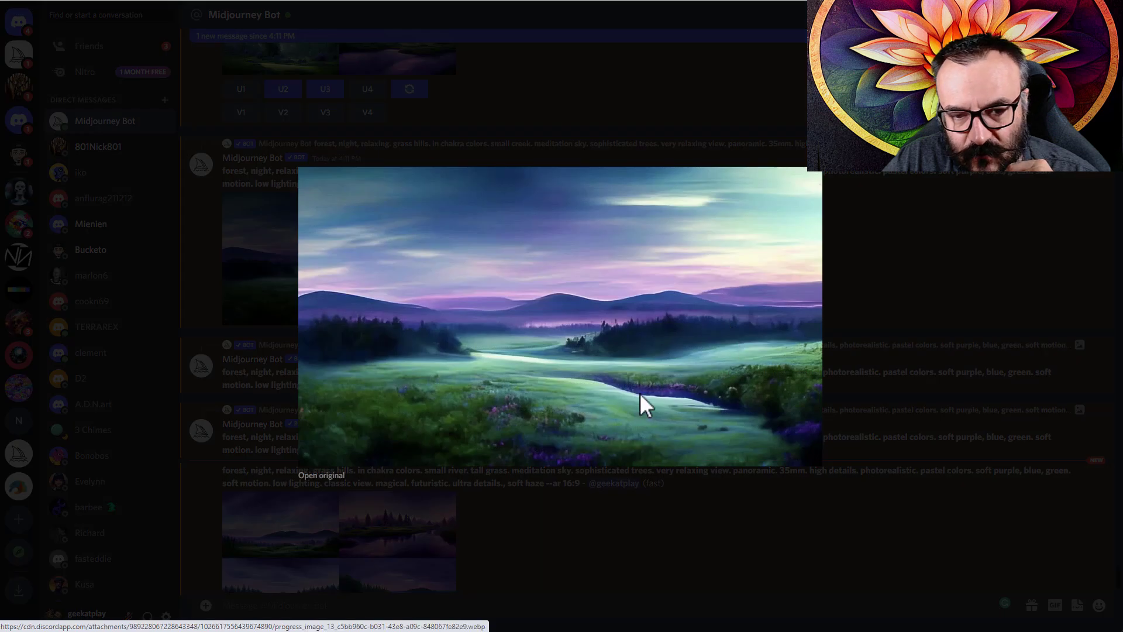
left_click(905, 311)
scroll(442, 300, "down", 1)
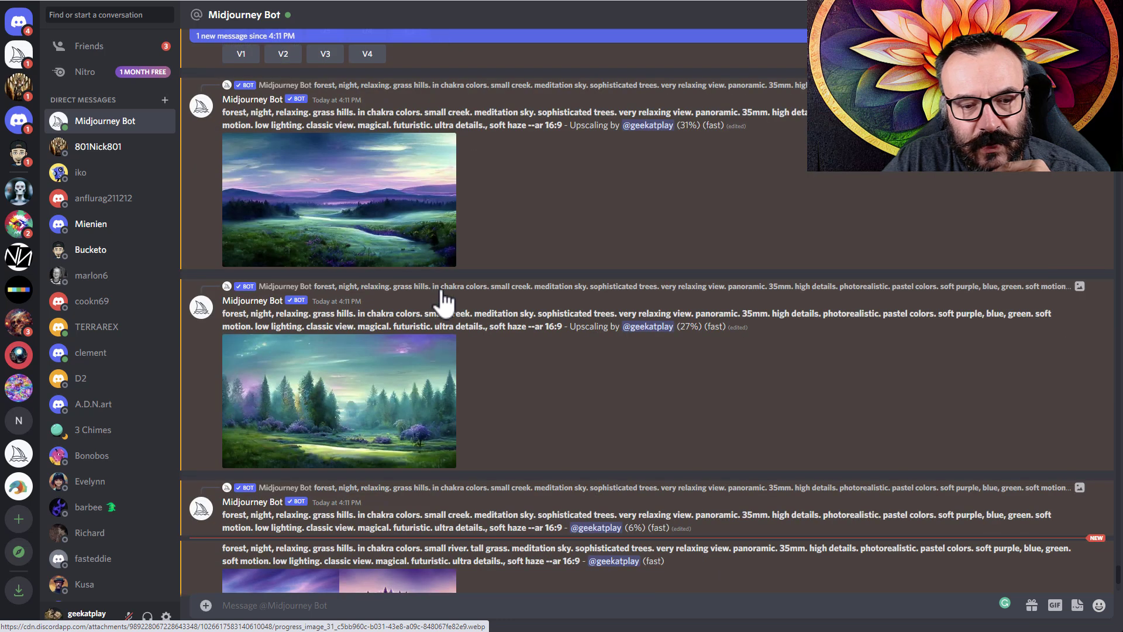
left_click(376, 416)
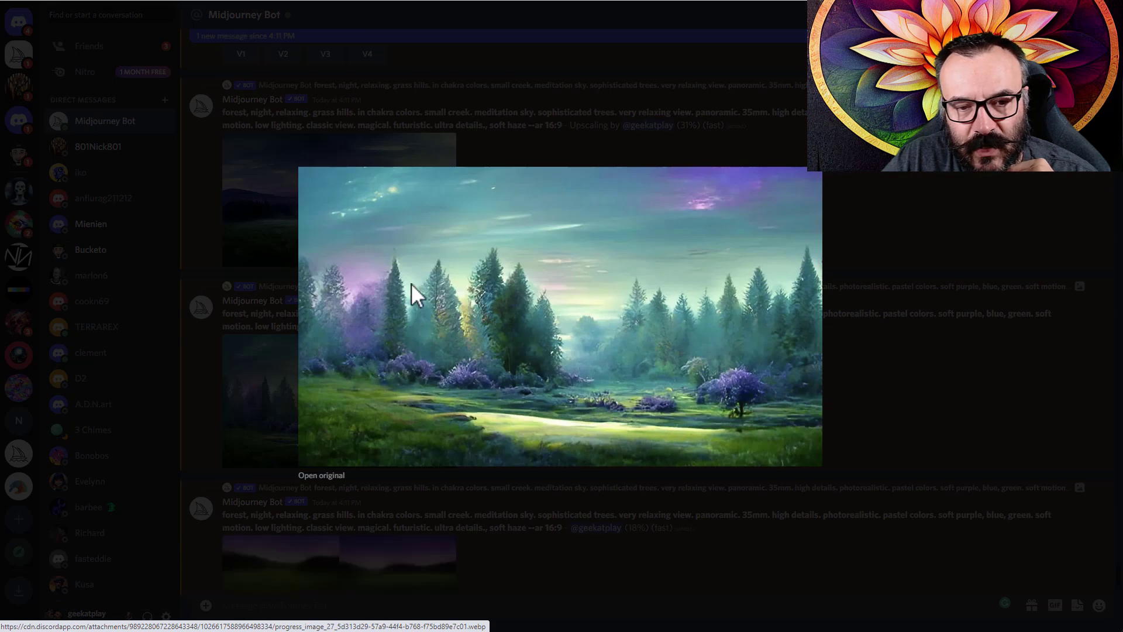
left_click(943, 214)
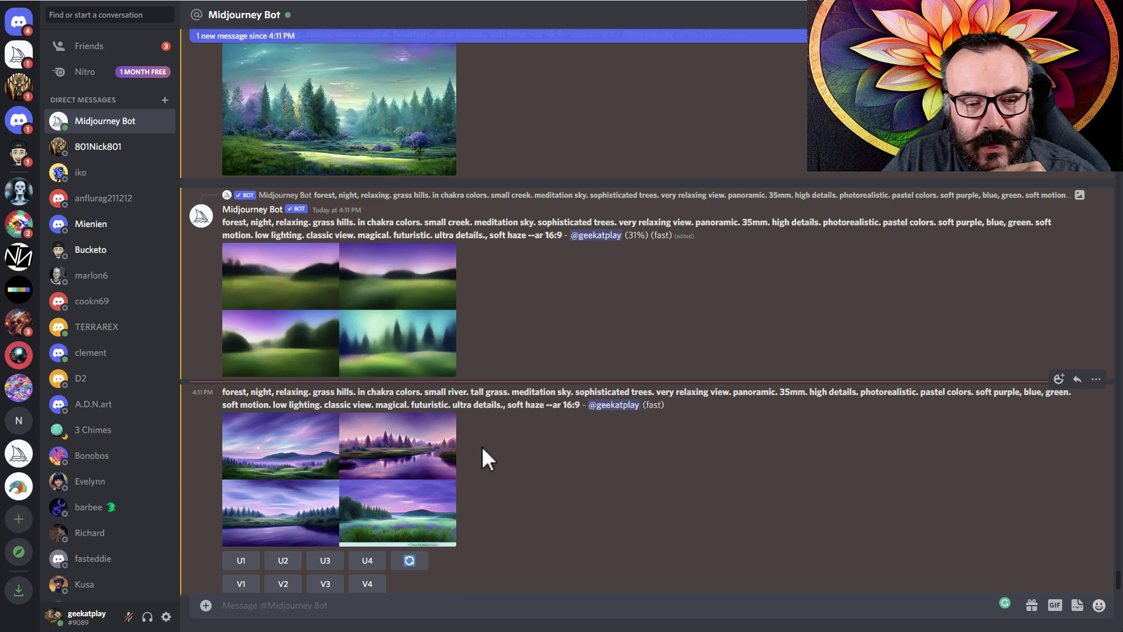
Step: Review the small river, tall grass grid at full size, upscale its second image and reroll the prompt
left_click(398, 474)
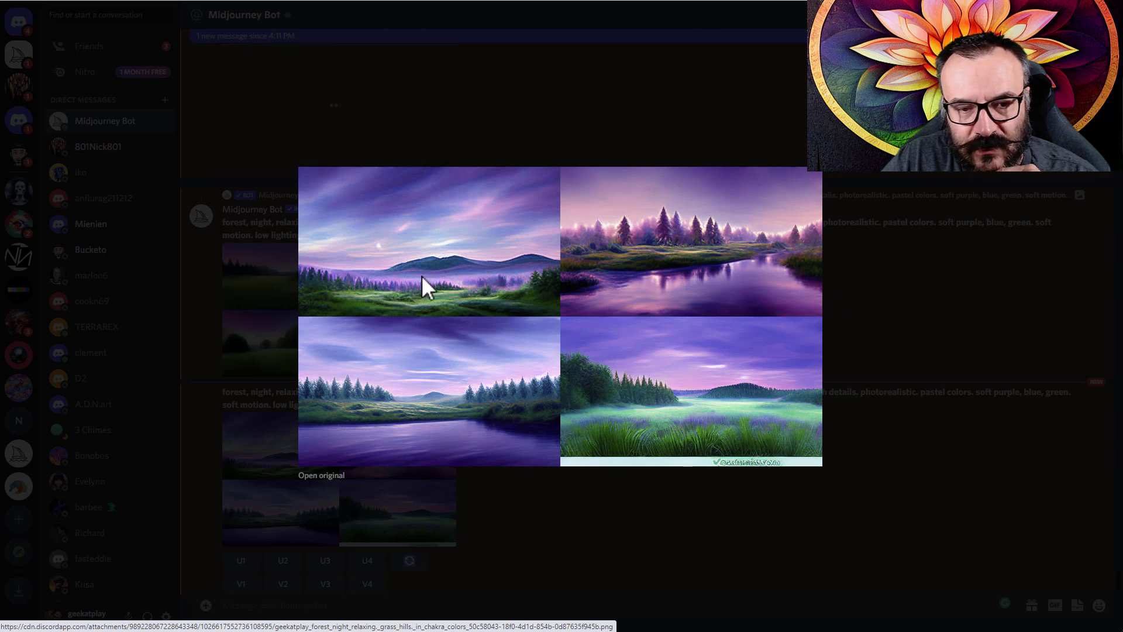
left_click(878, 258)
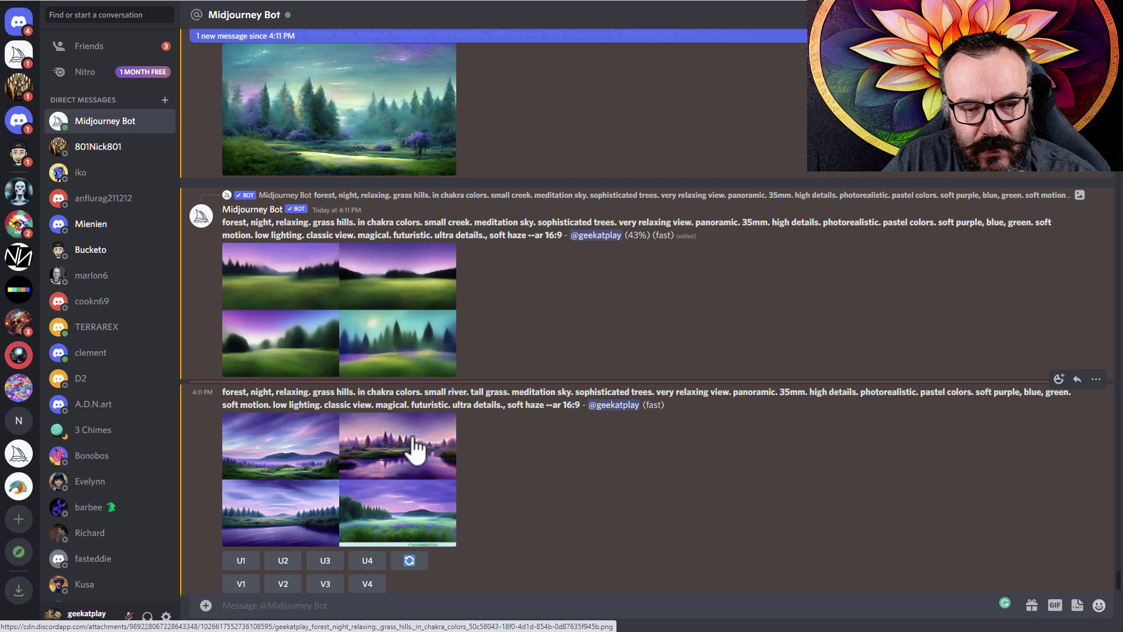
left_click(283, 563)
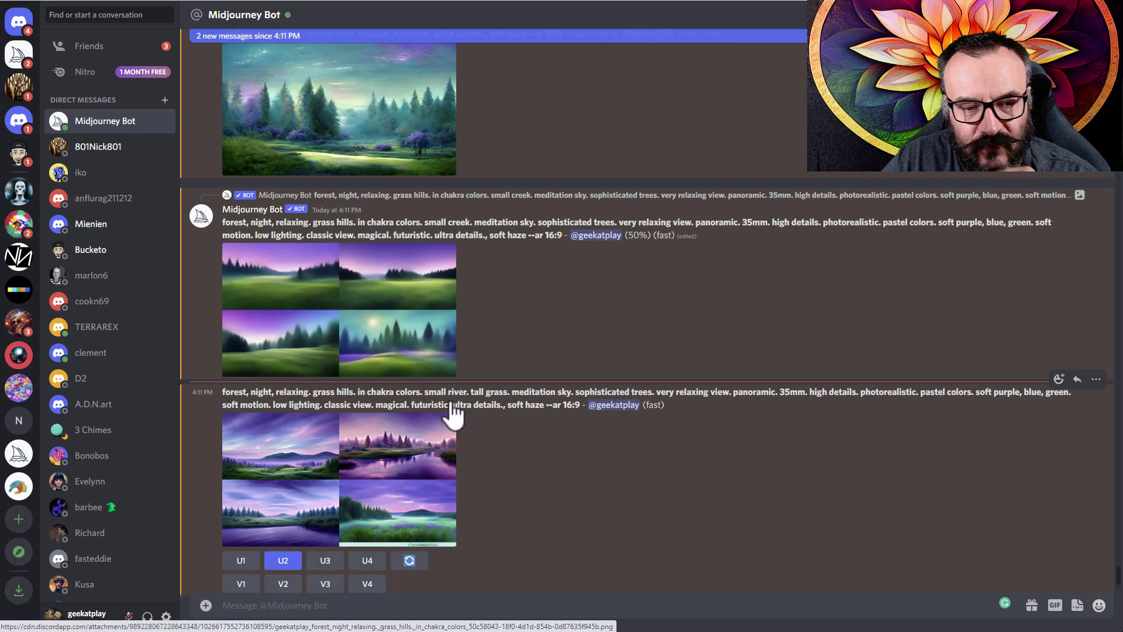
left_click(410, 560)
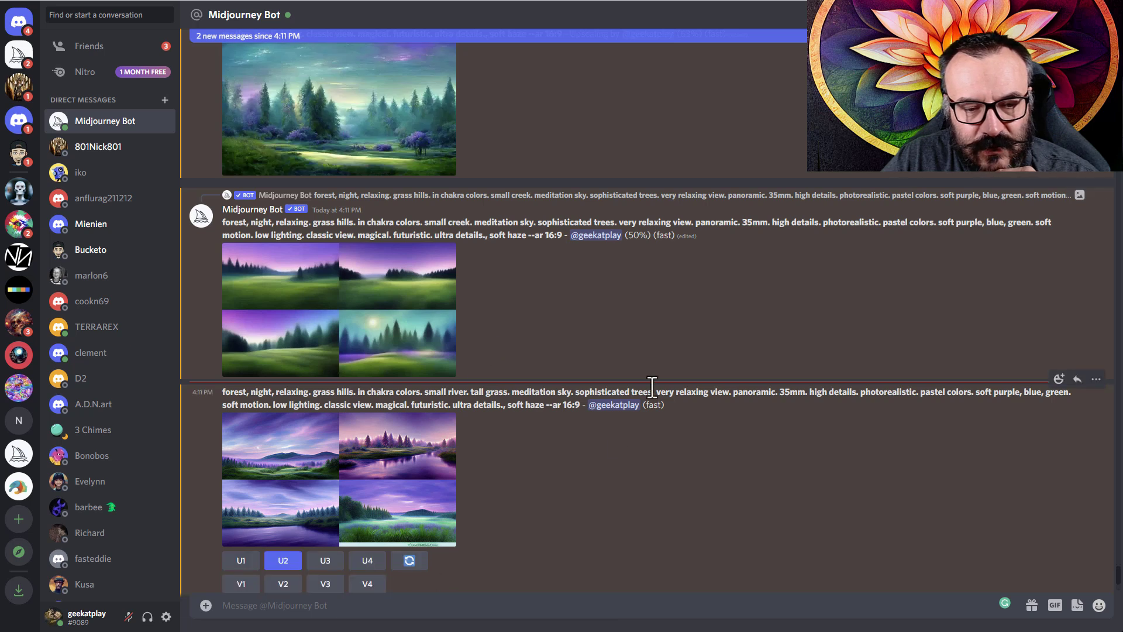
Step: Examine the small creek upscales, the misty valley and the pine forest meadow, at full size as they progress
scroll(518, 386, "up", 3)
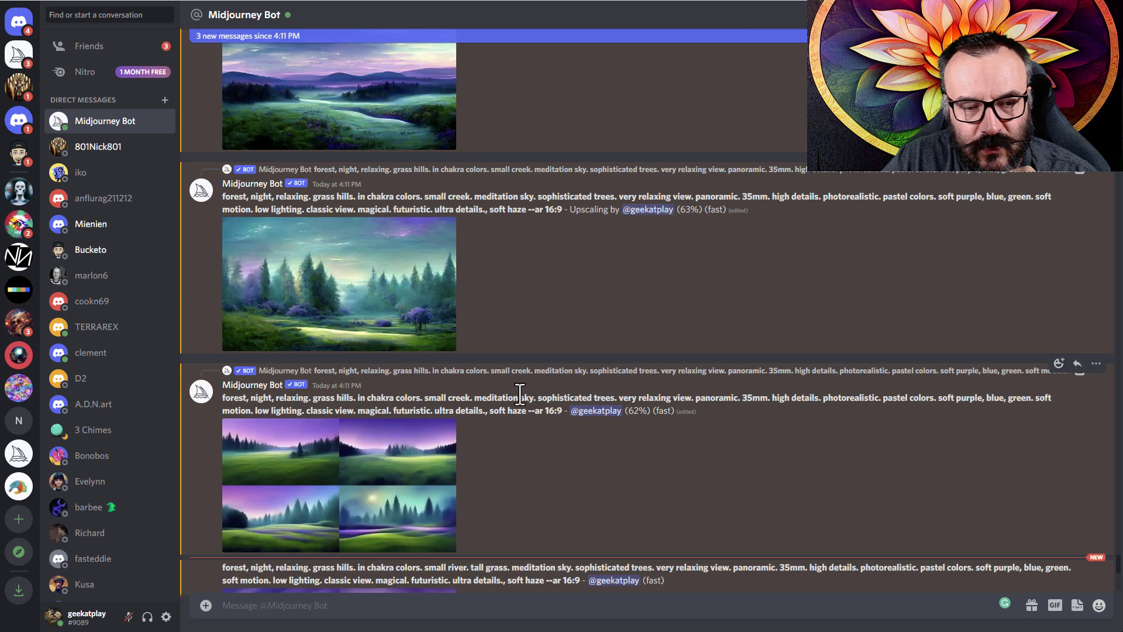
scroll(518, 396, "up", 3)
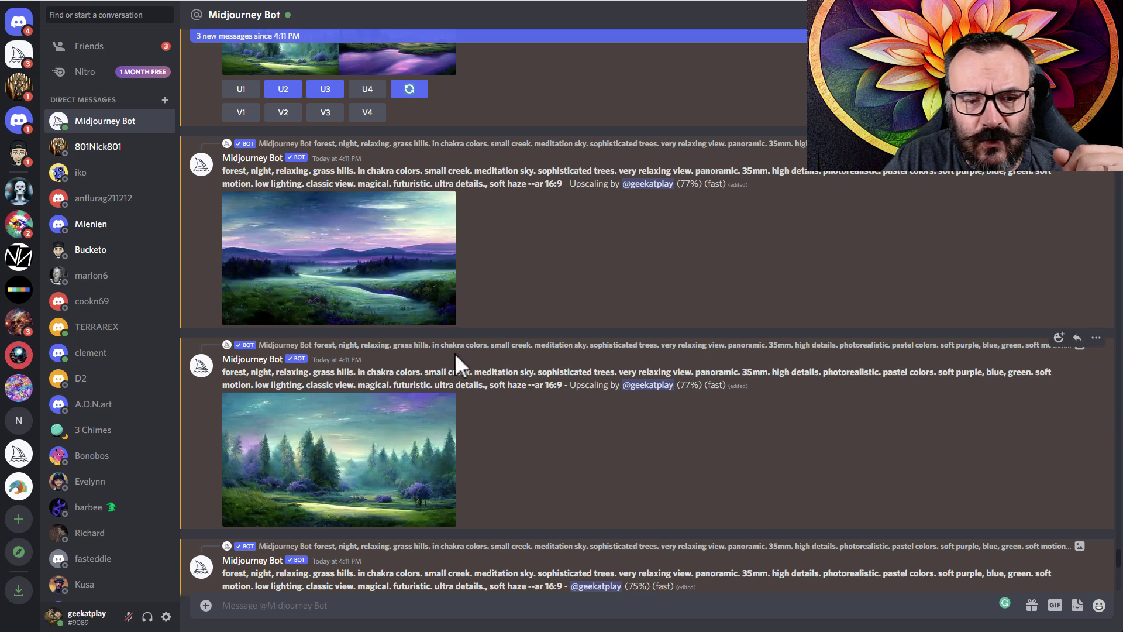
left_click(354, 287)
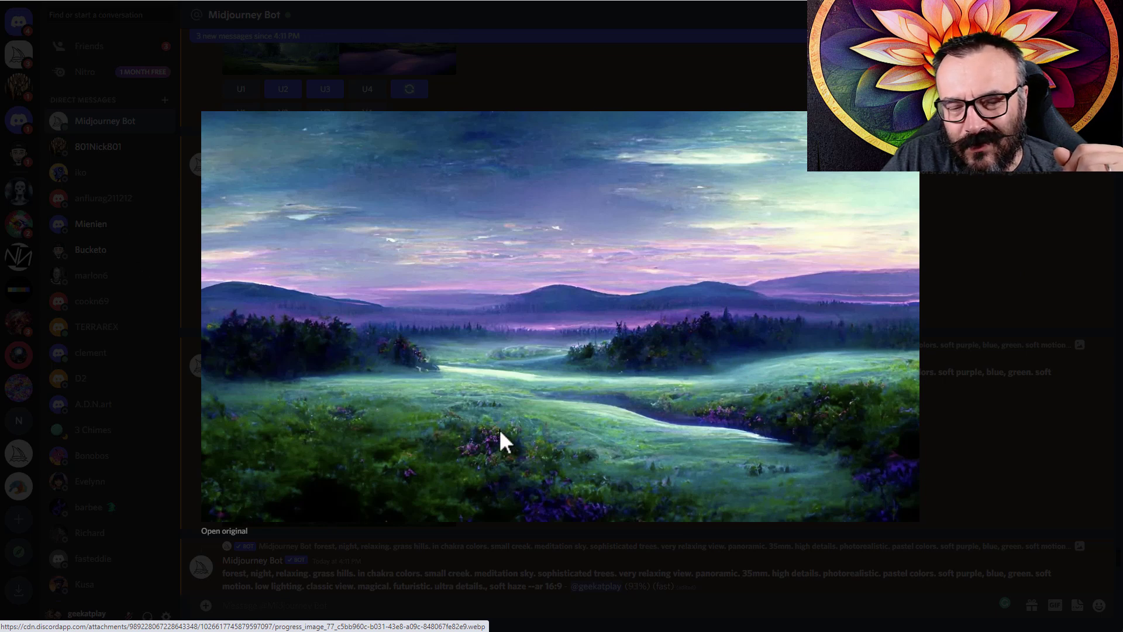
left_click(1044, 233)
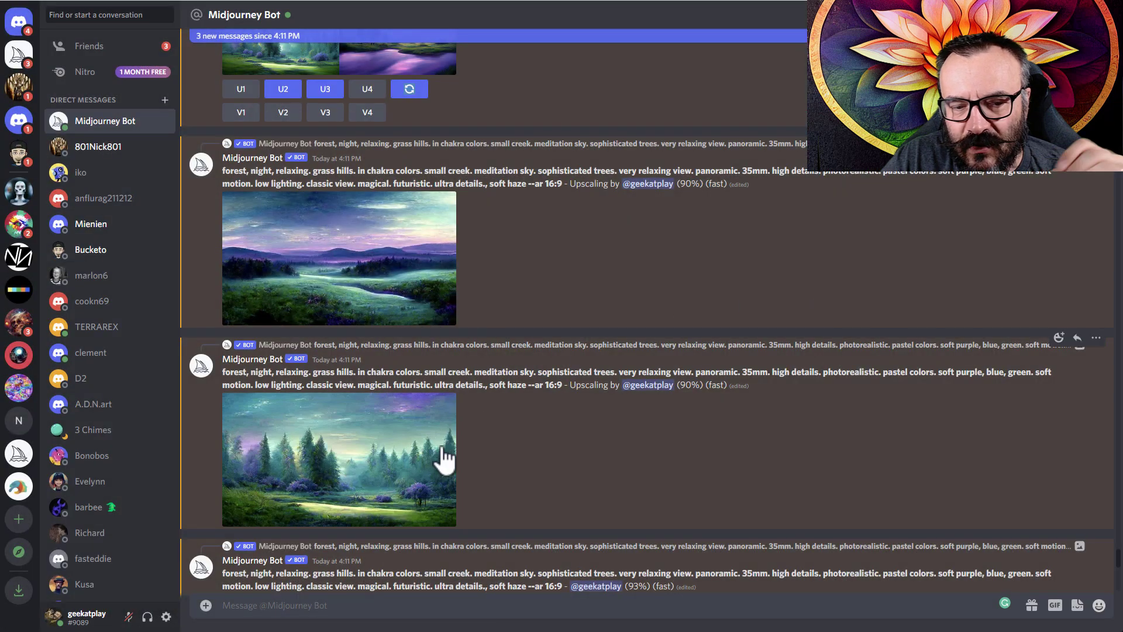
scroll(508, 407, "down", 1)
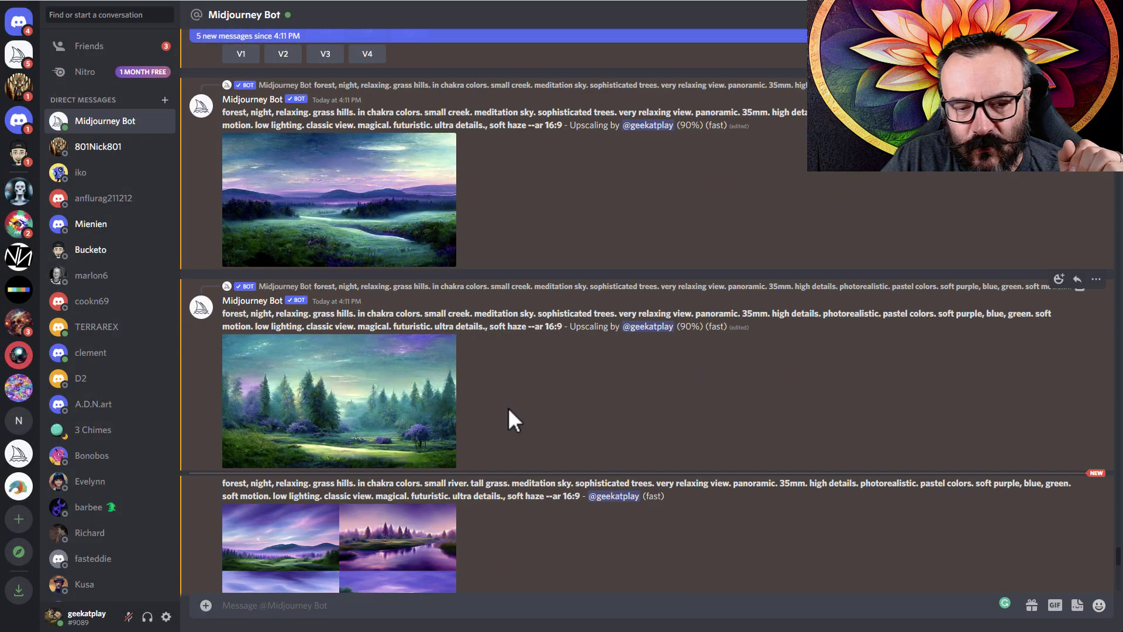
scroll(508, 407, "down", 3)
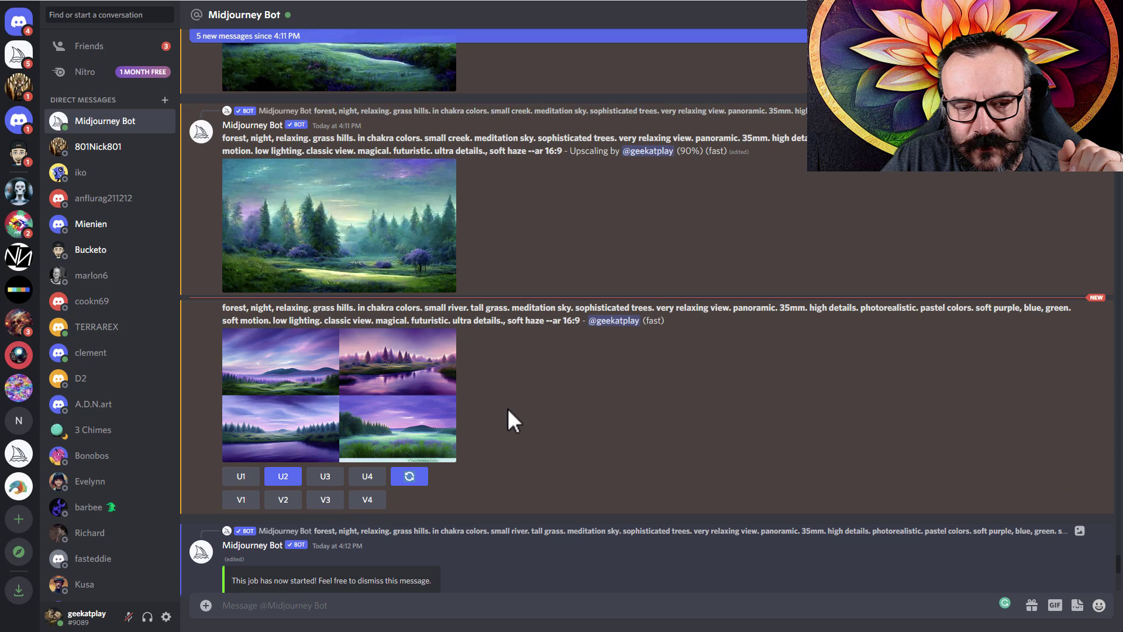
left_click(376, 238)
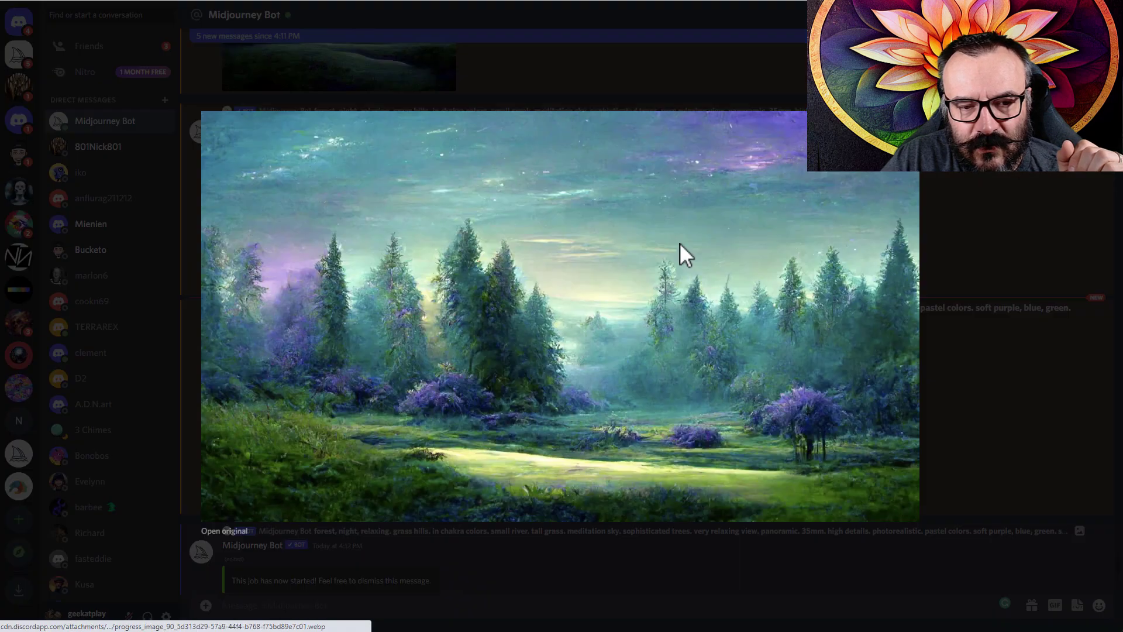
left_click(978, 244)
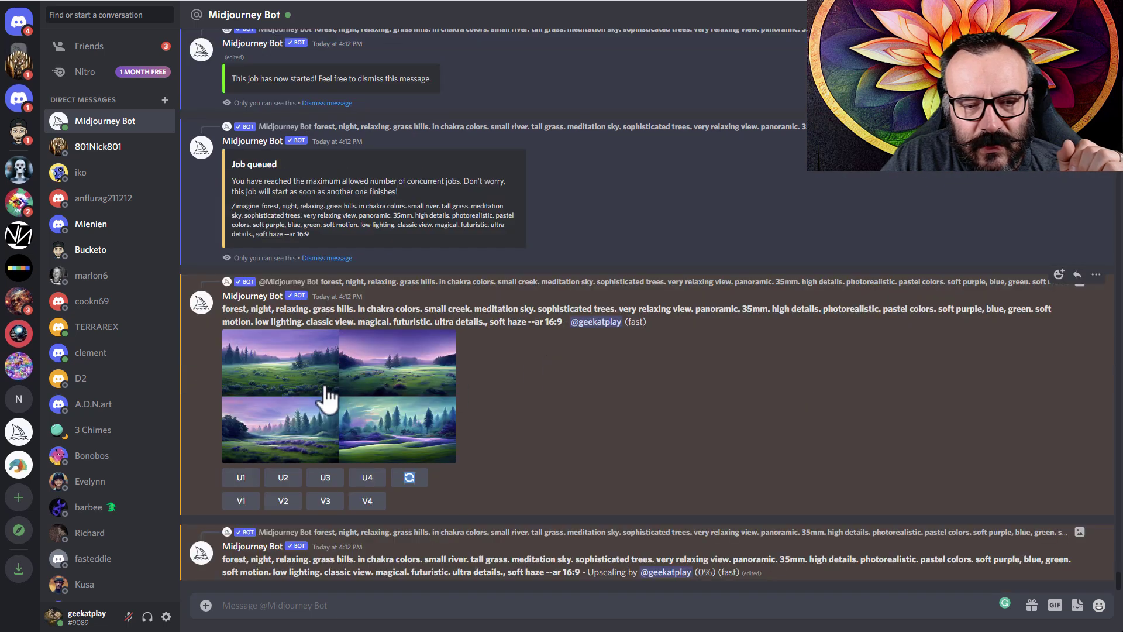
Step: Review the rerolled small creek grid at full size and upscale its third image
left_click(326, 391)
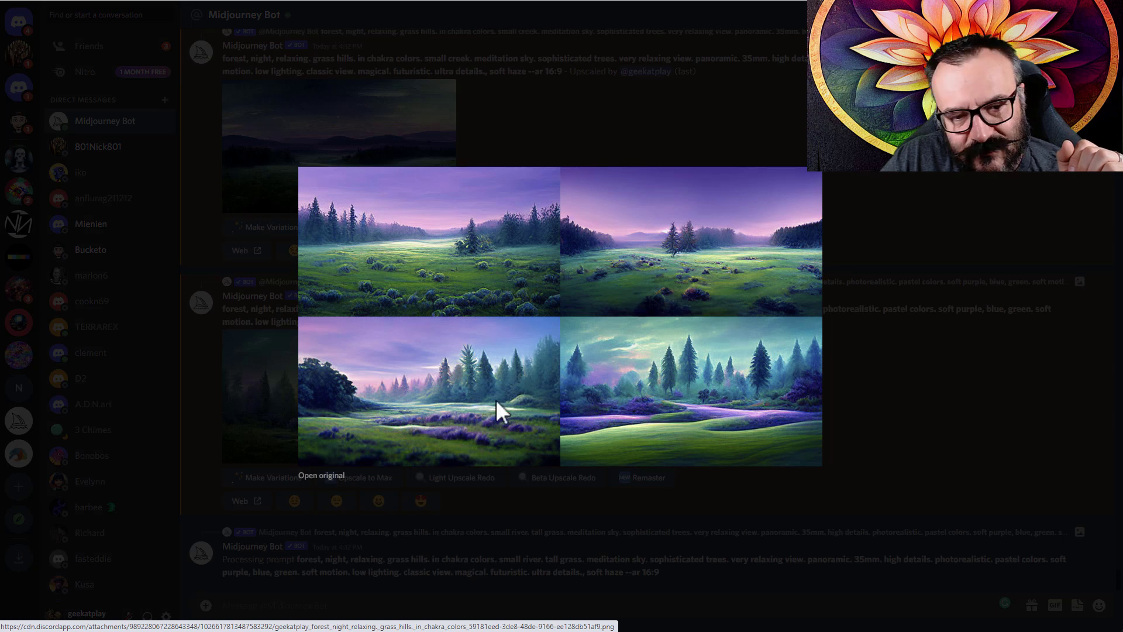
left_click(901, 398)
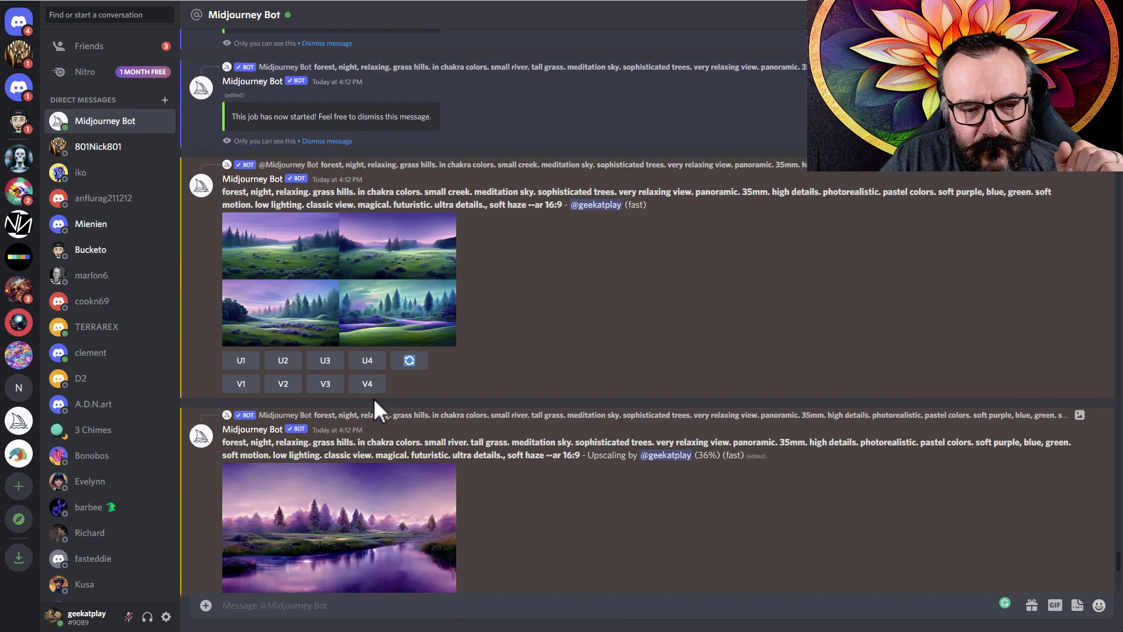
left_click(325, 361)
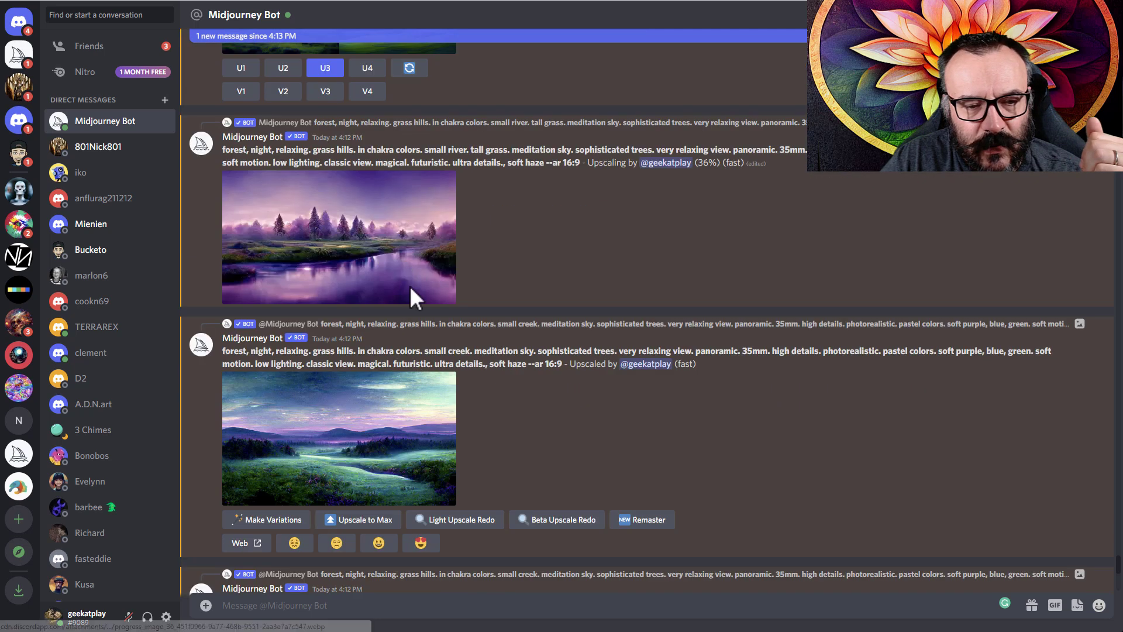
Step: Check the finished misty valley upscale at full size, and remaster both it and the pine forest meadow
scroll(462, 293, "down", 3)
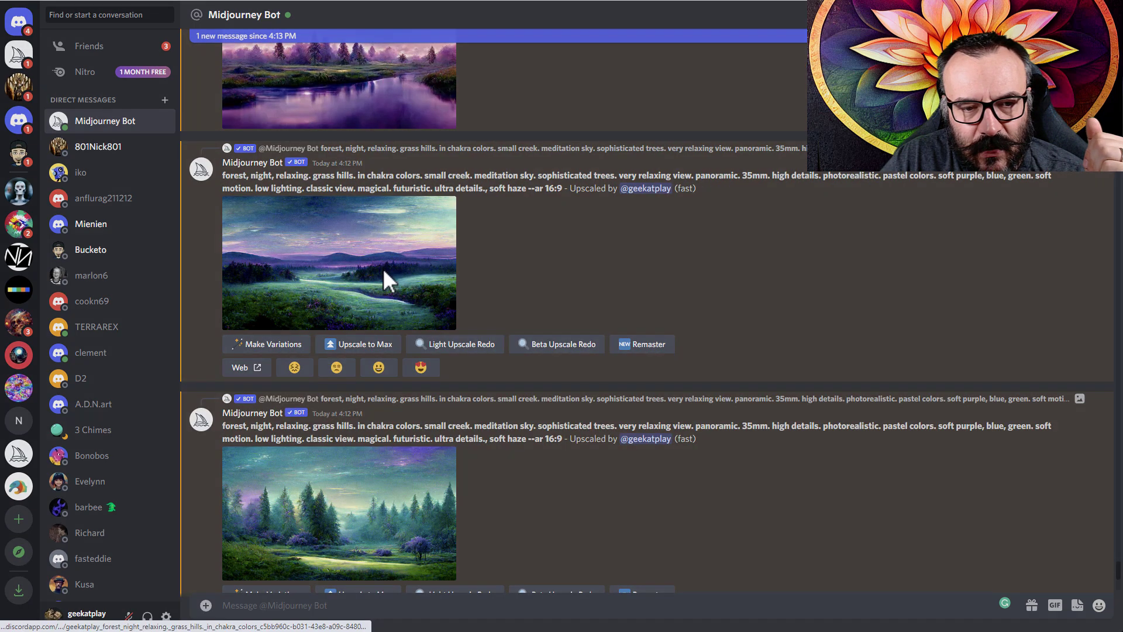
left_click(383, 270)
left_click(961, 295)
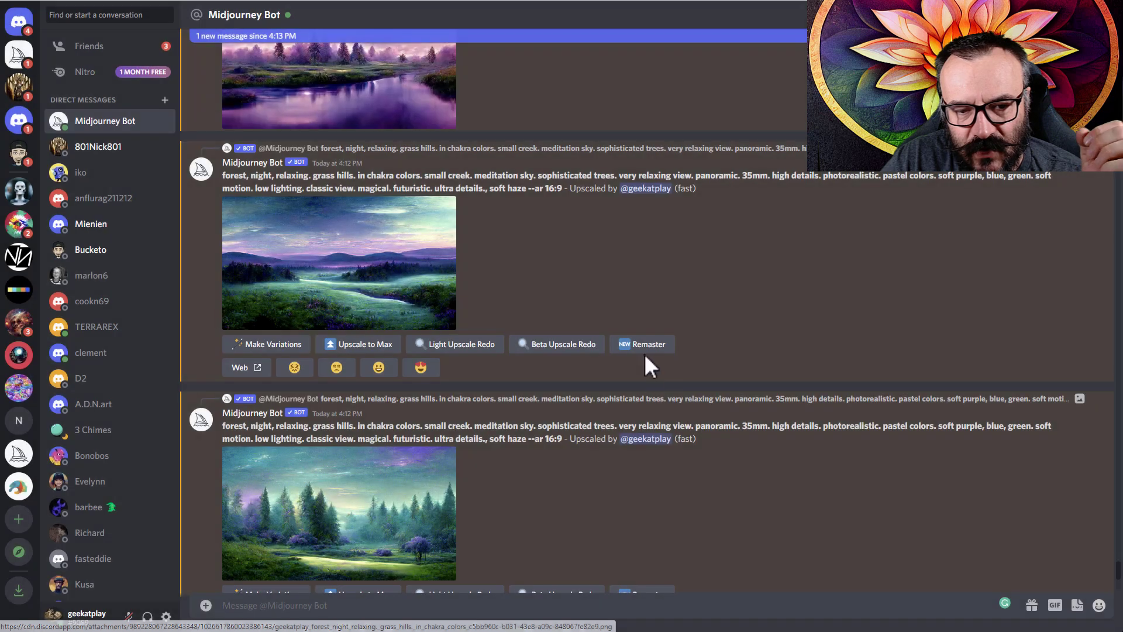
left_click(644, 347)
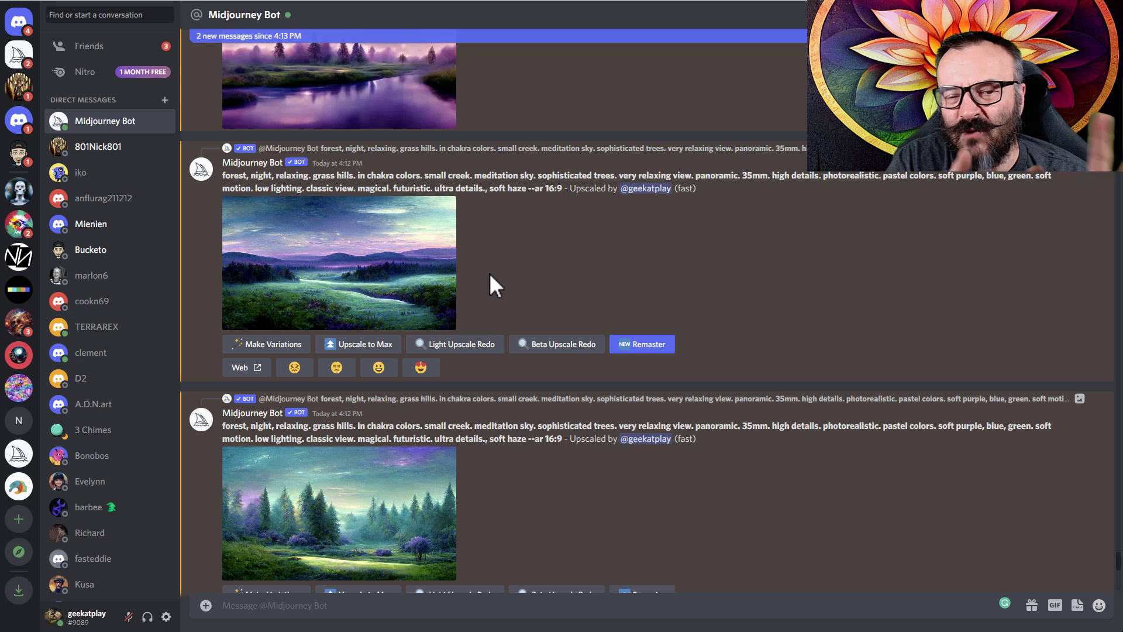
scroll(489, 273, "down", 3)
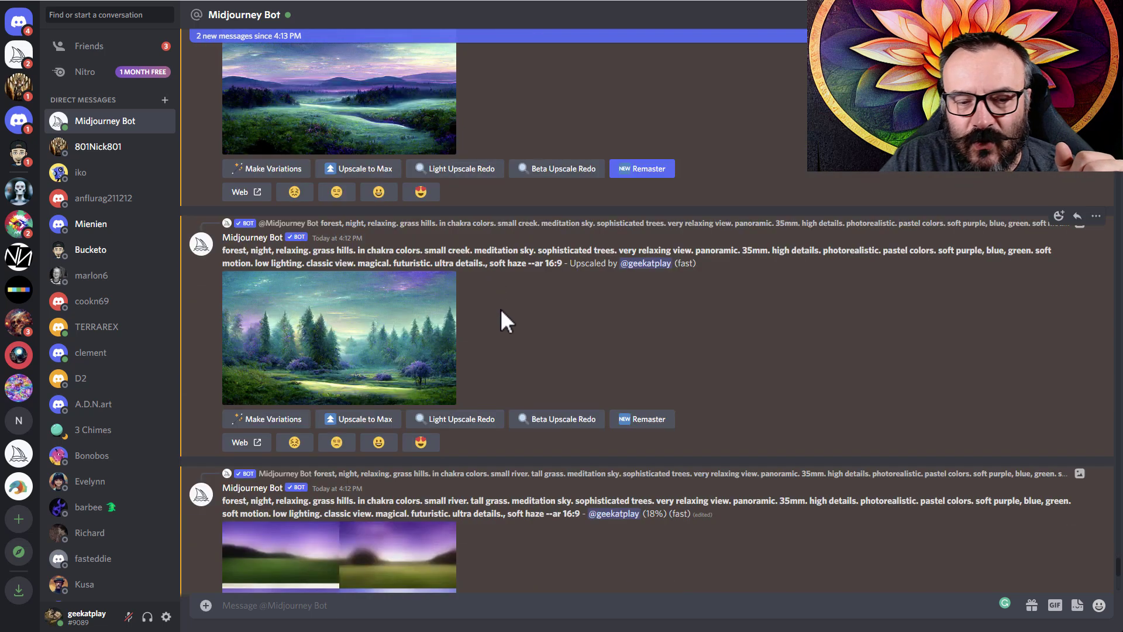
left_click(629, 420)
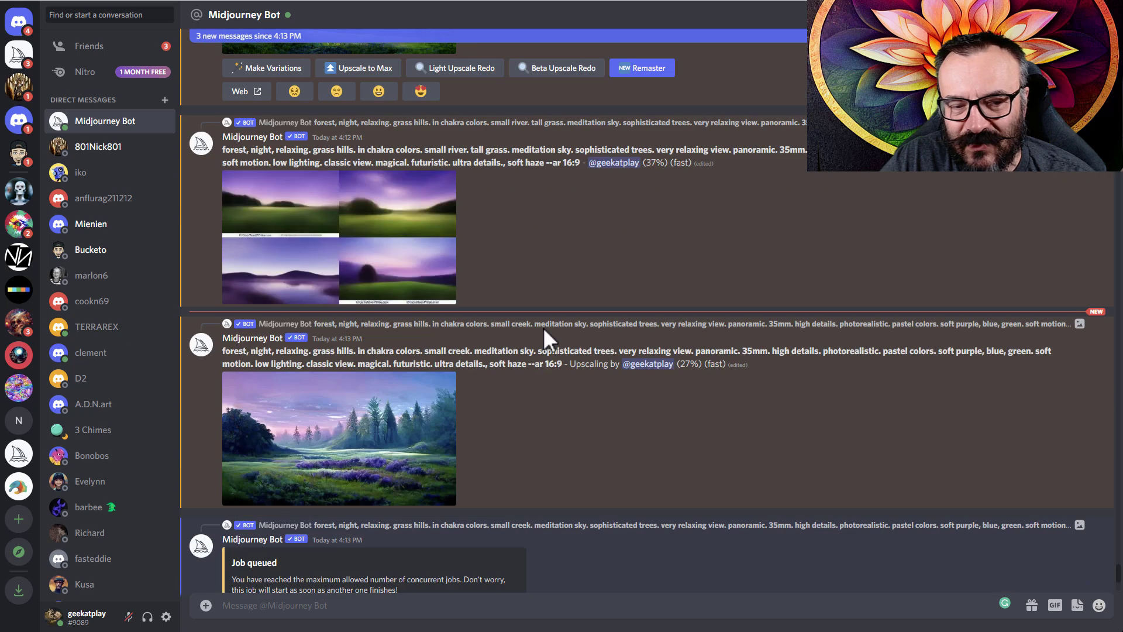
Step: Check the finished purple river upscale at full size and remaster it
scroll(548, 340, "up", 10)
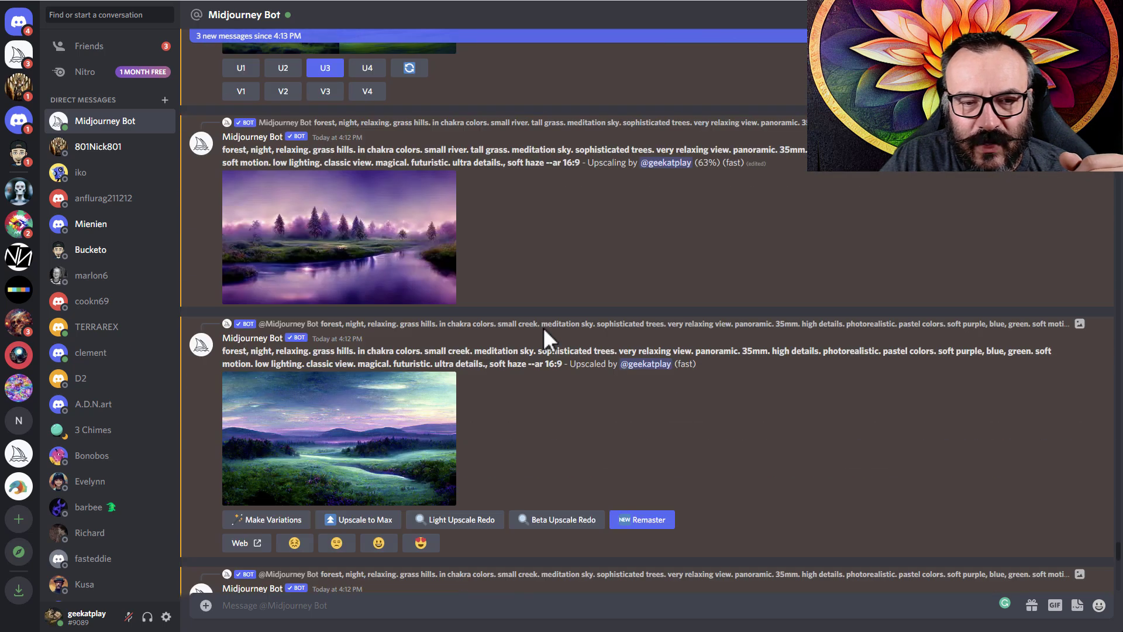
scroll(543, 327, "down", 5)
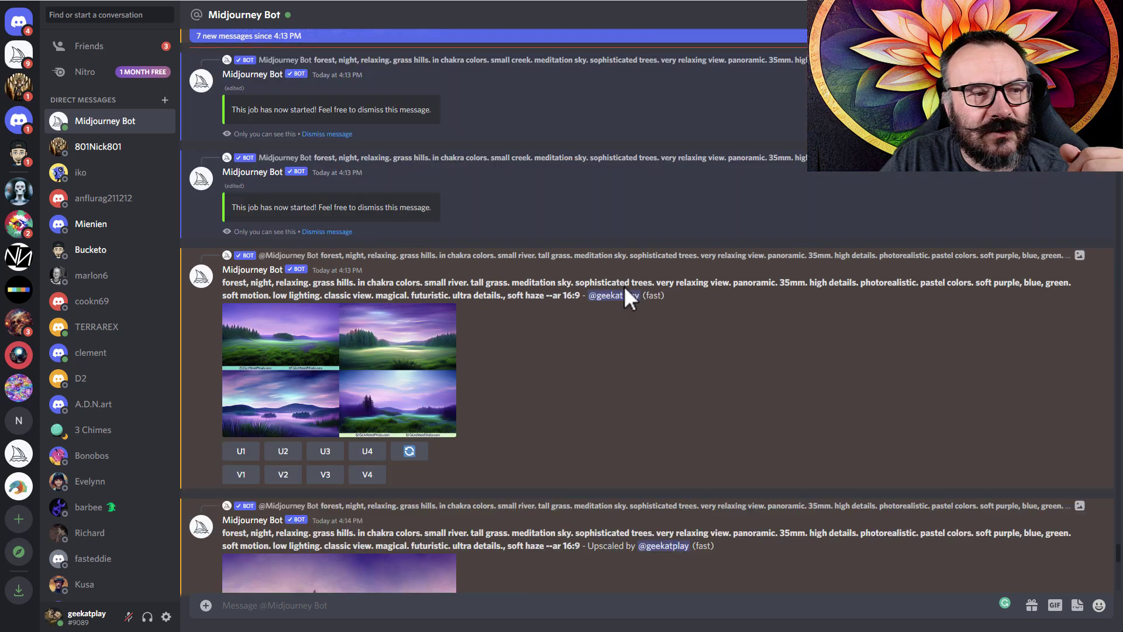
scroll(612, 346, "down", 6)
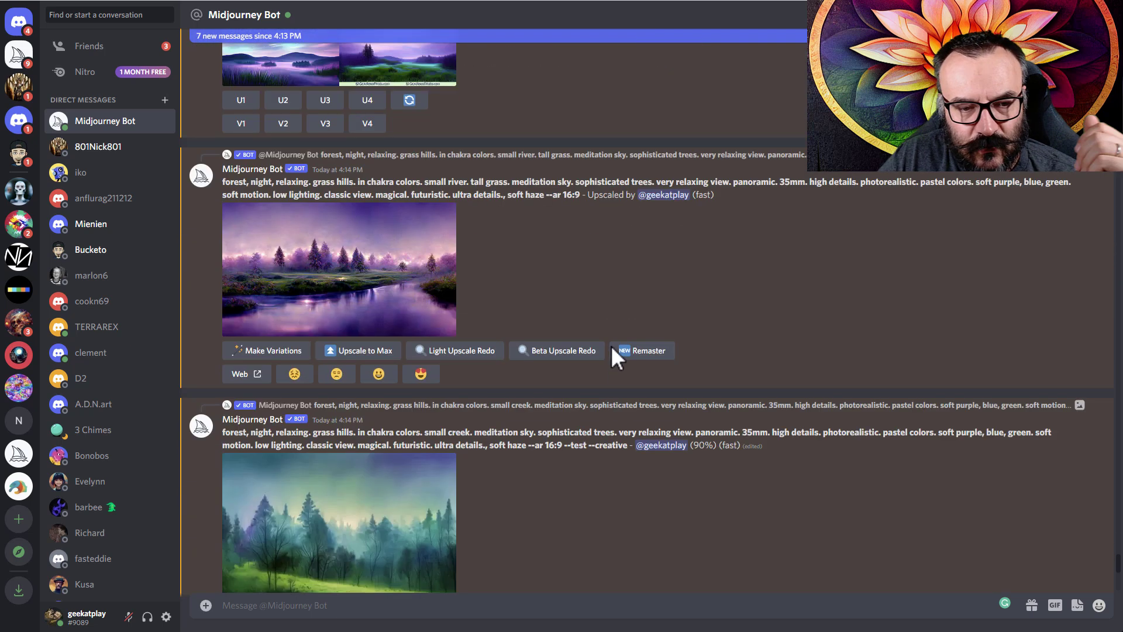
left_click(318, 268)
left_click(952, 281)
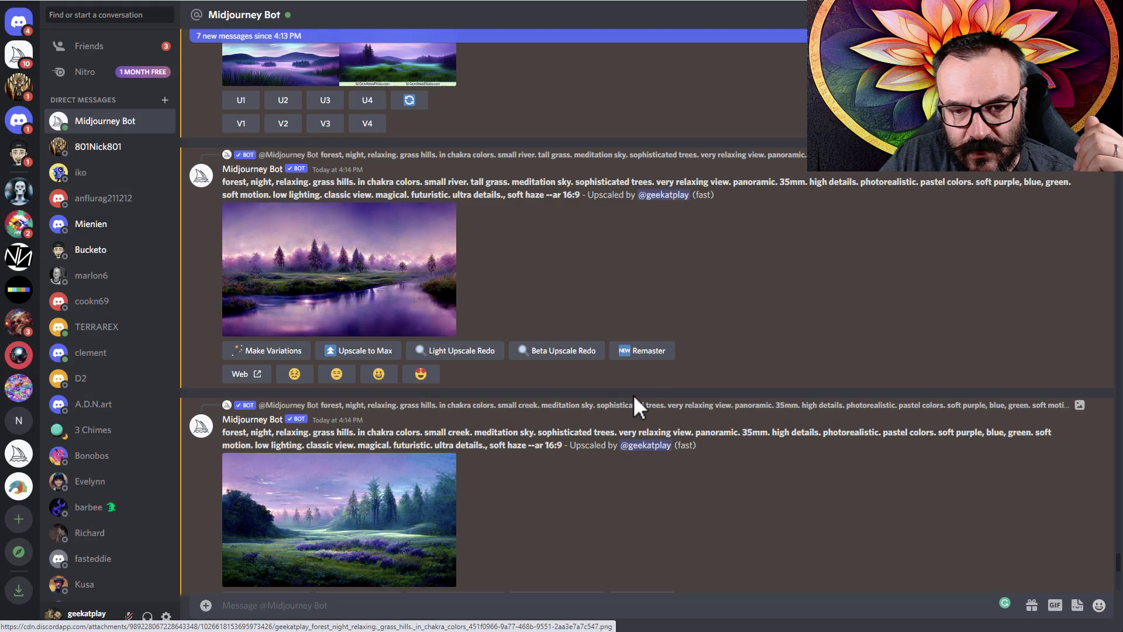
left_click(649, 350)
Step: Remaster the upscaled meadow with purple flowers and inspect the image at full size
scroll(575, 251, "down", 4)
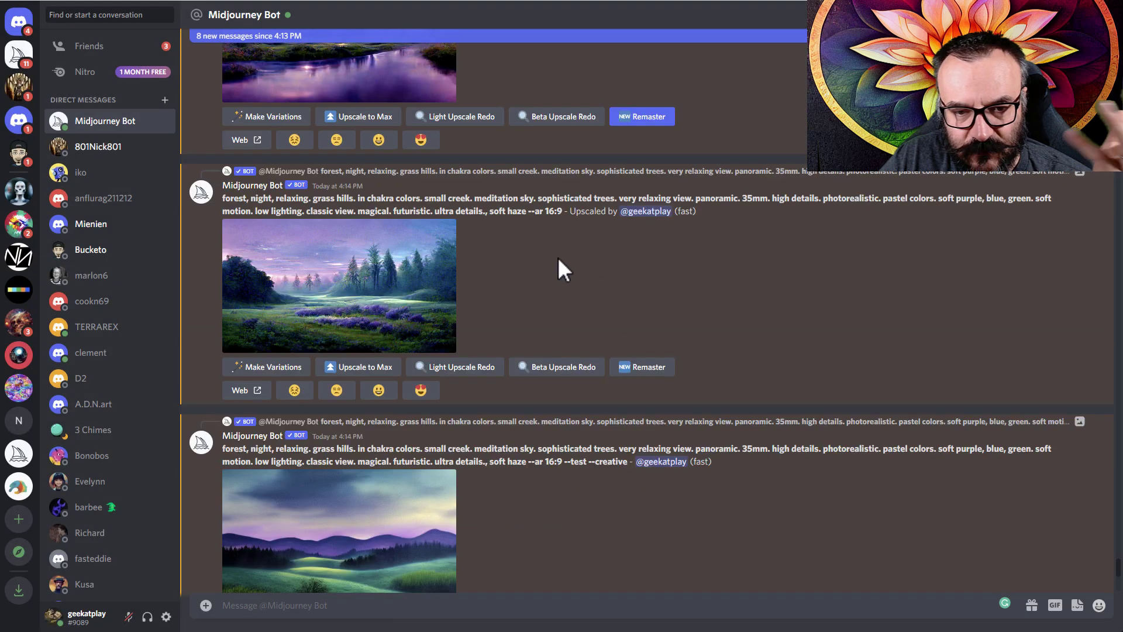
left_click(359, 301)
left_click(988, 282)
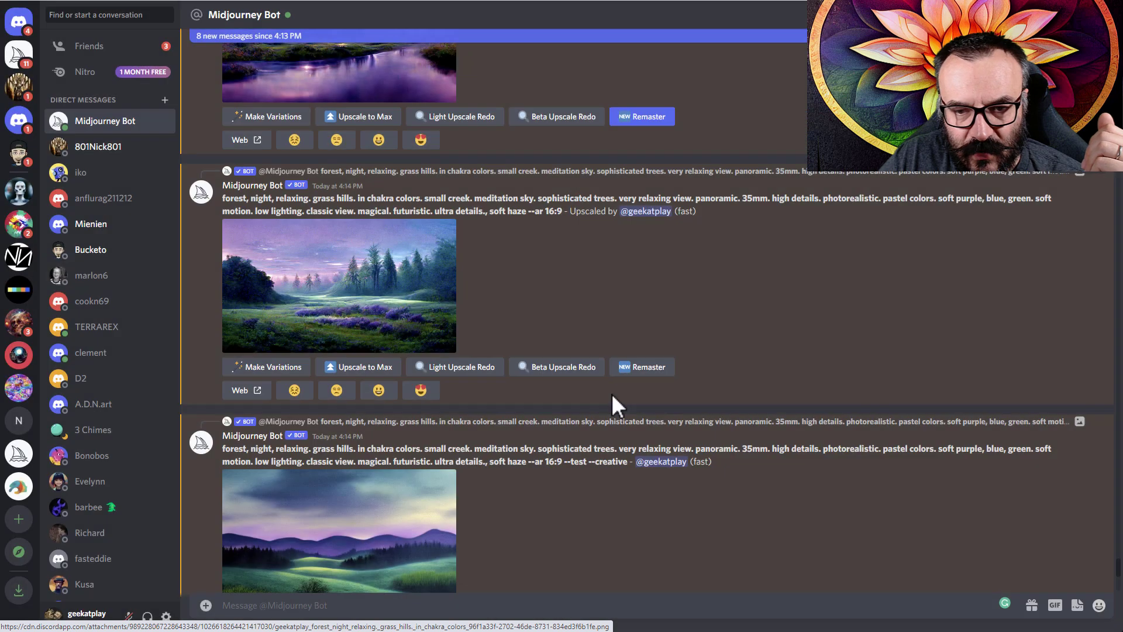
left_click(644, 367)
left_click(394, 318)
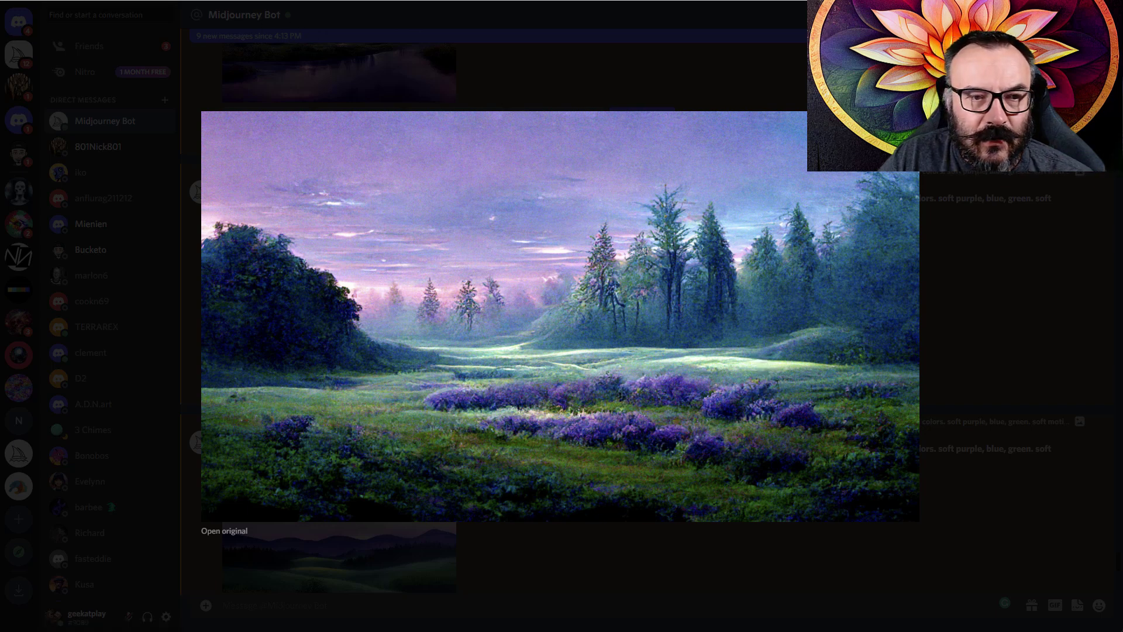
key("alt+Tab")
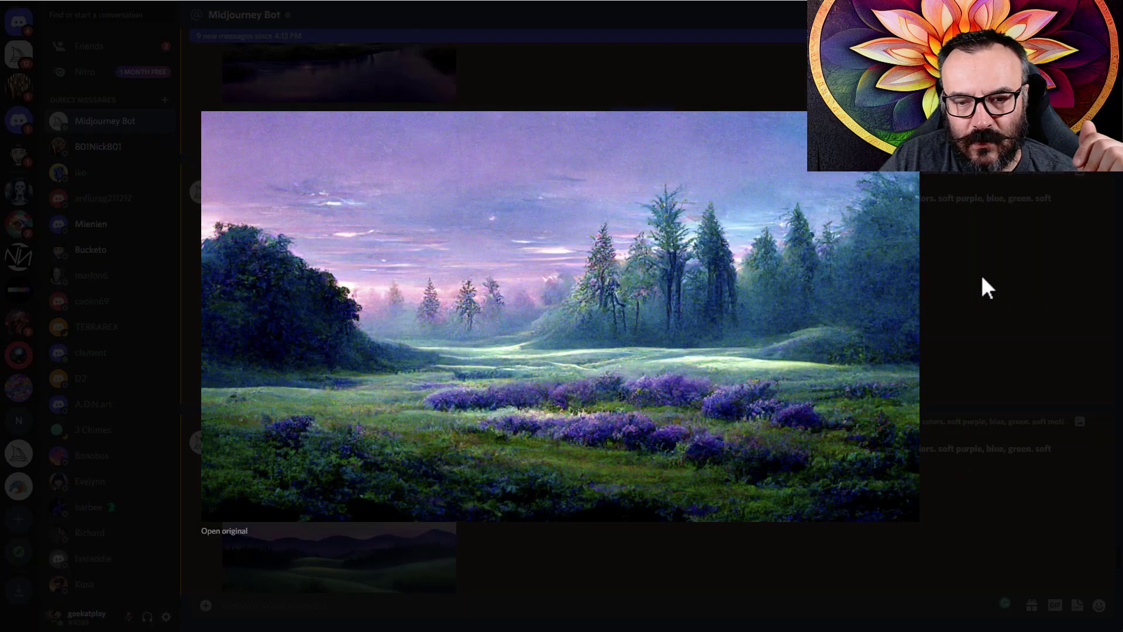
left_click(981, 277)
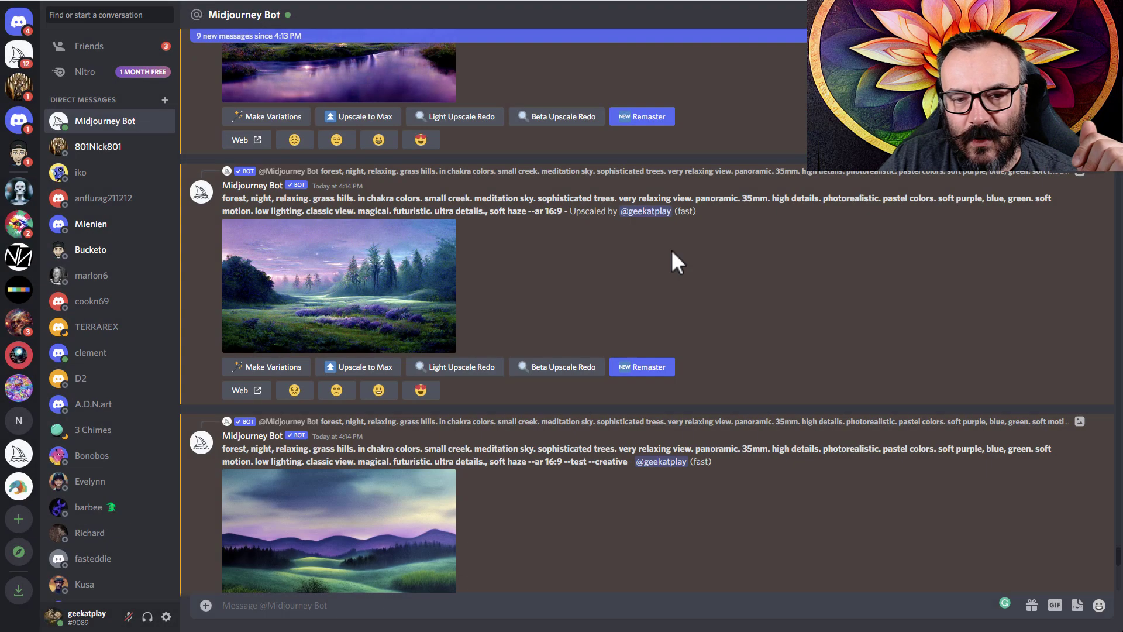
Step: Switch to the Midjourney website gallery and enlarge the misty green clearing and the purple forest with rolling green hills
scroll(667, 255, "down", 7)
scroll(667, 258, "down", 3)
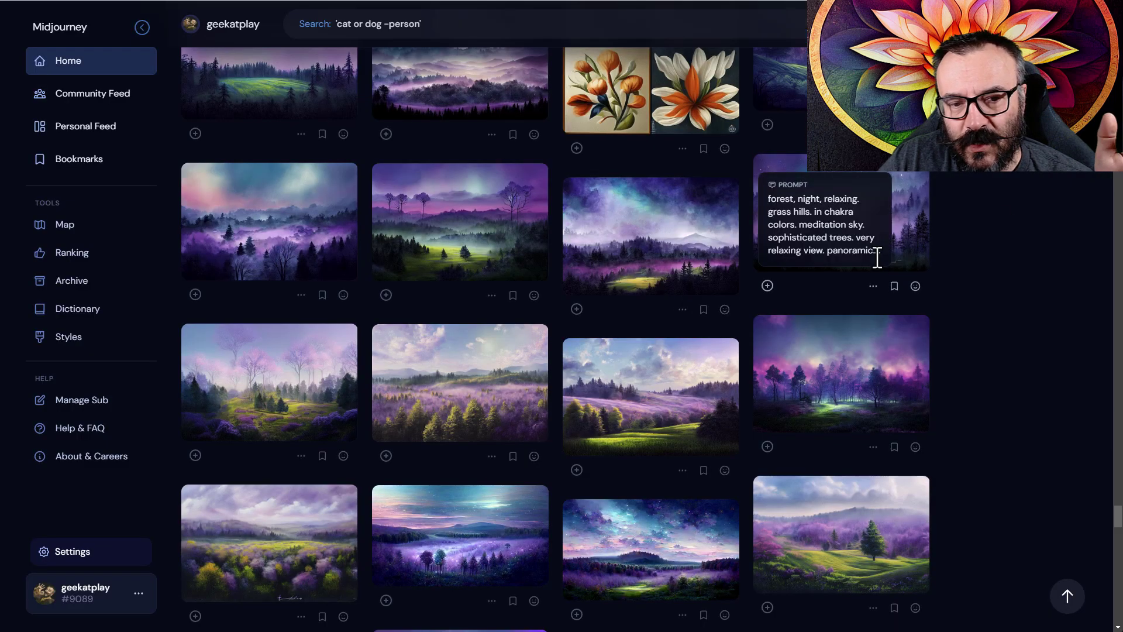
left_click(531, 234)
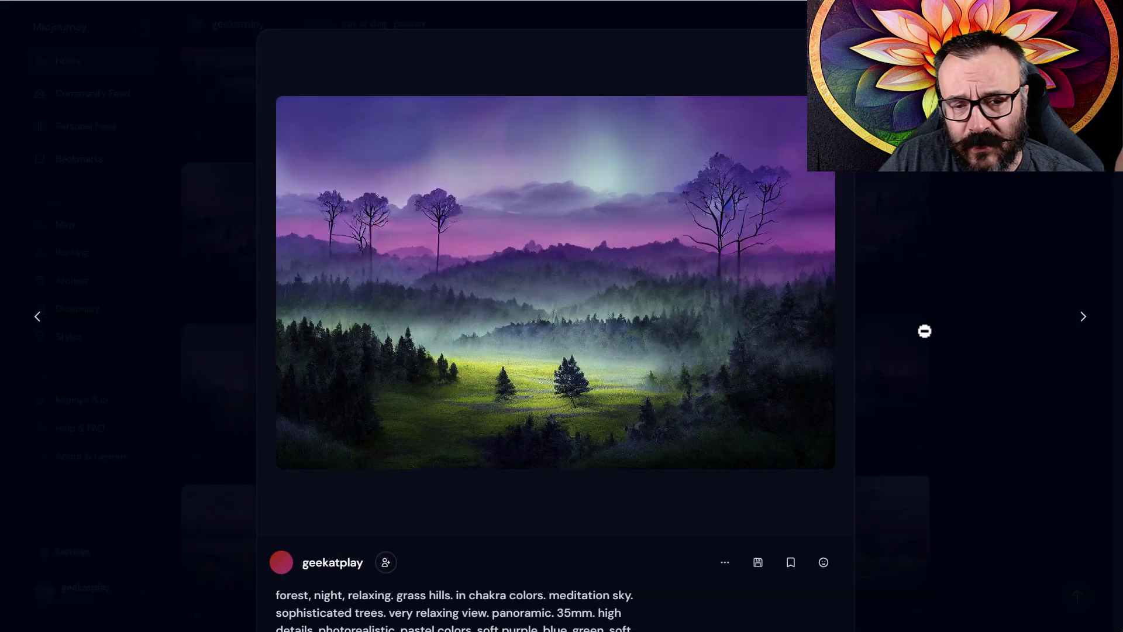
left_click(1063, 283)
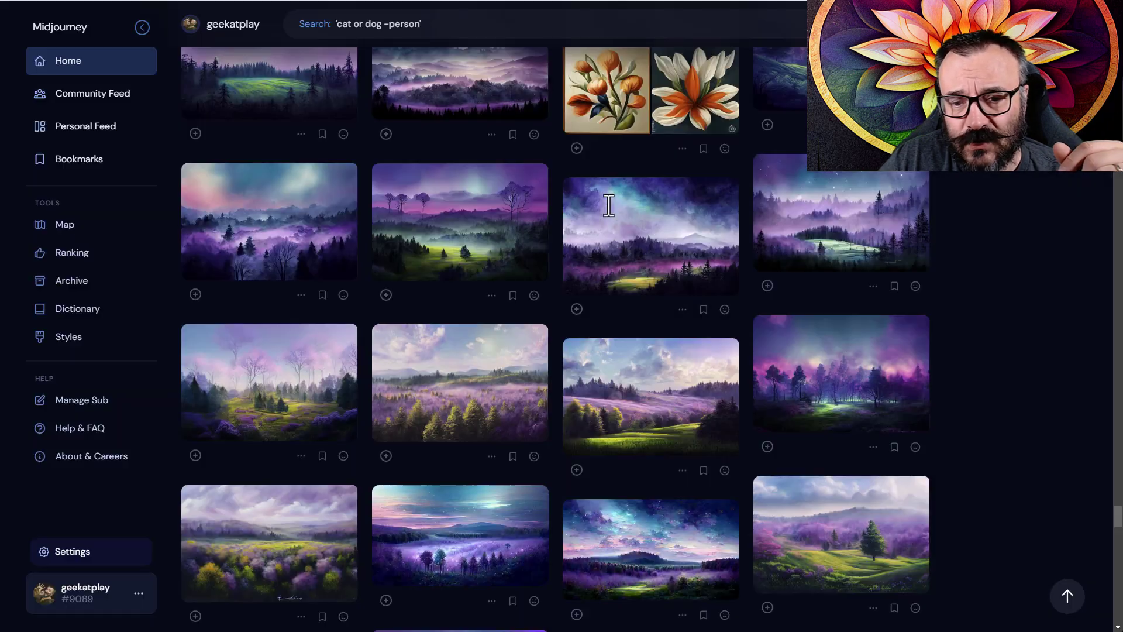
scroll(786, 275, "up", 1)
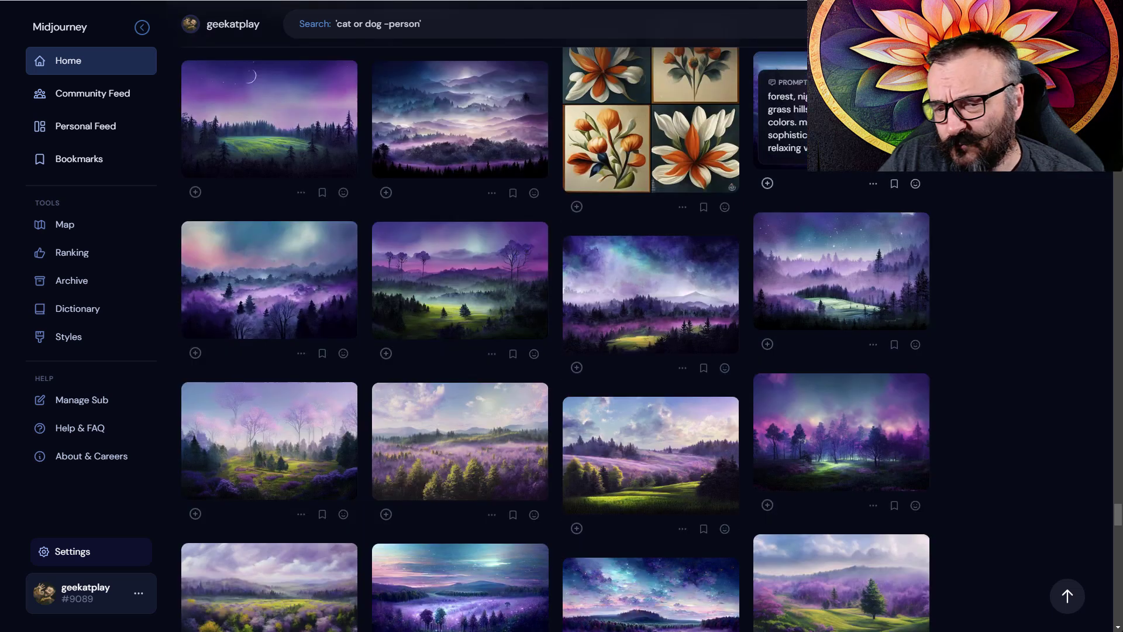
left_click(781, 123)
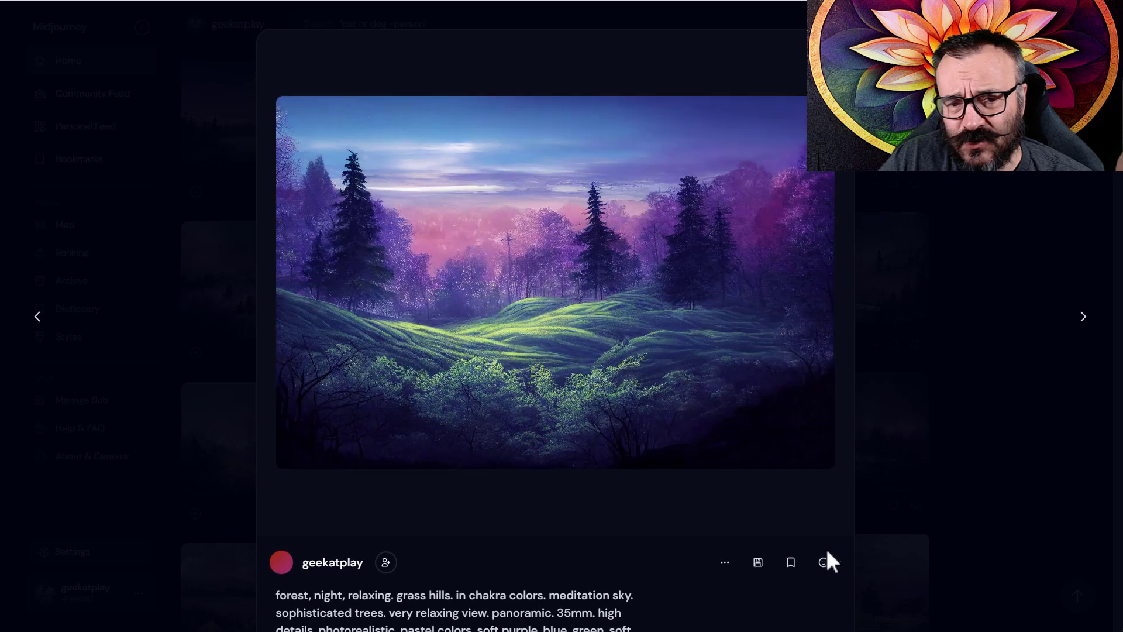
left_click(1030, 412)
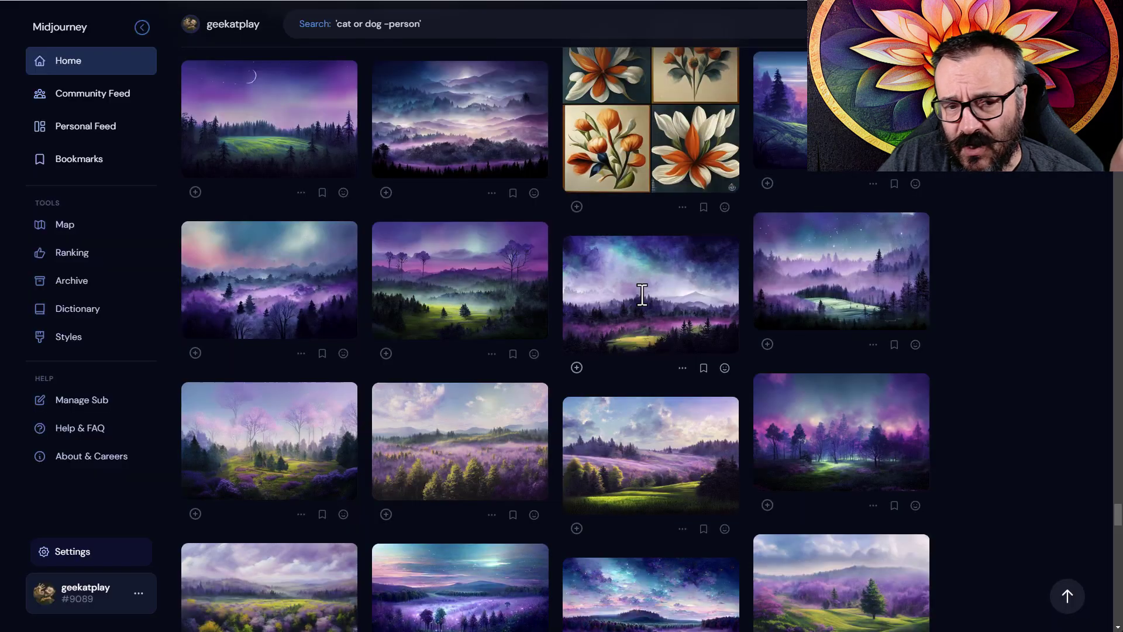
Step: Browse further through the gallery's chakra-colored landscapes down to the lotus flower images
scroll(641, 293, "down", 5)
scroll(640, 293, "down", 3)
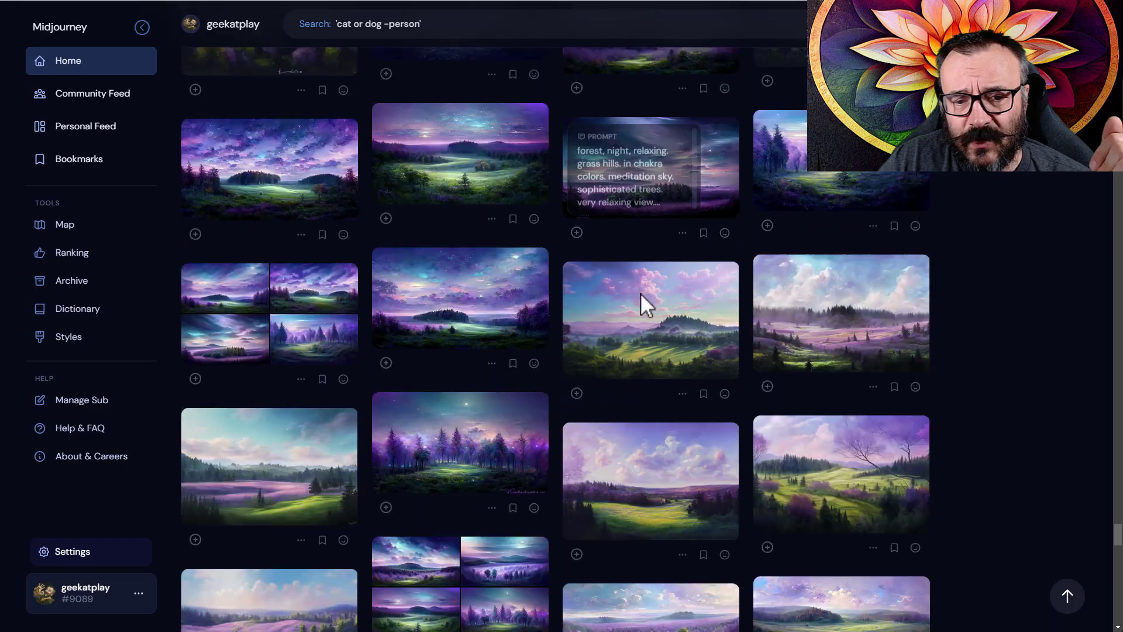
scroll(827, 346, "down", 3)
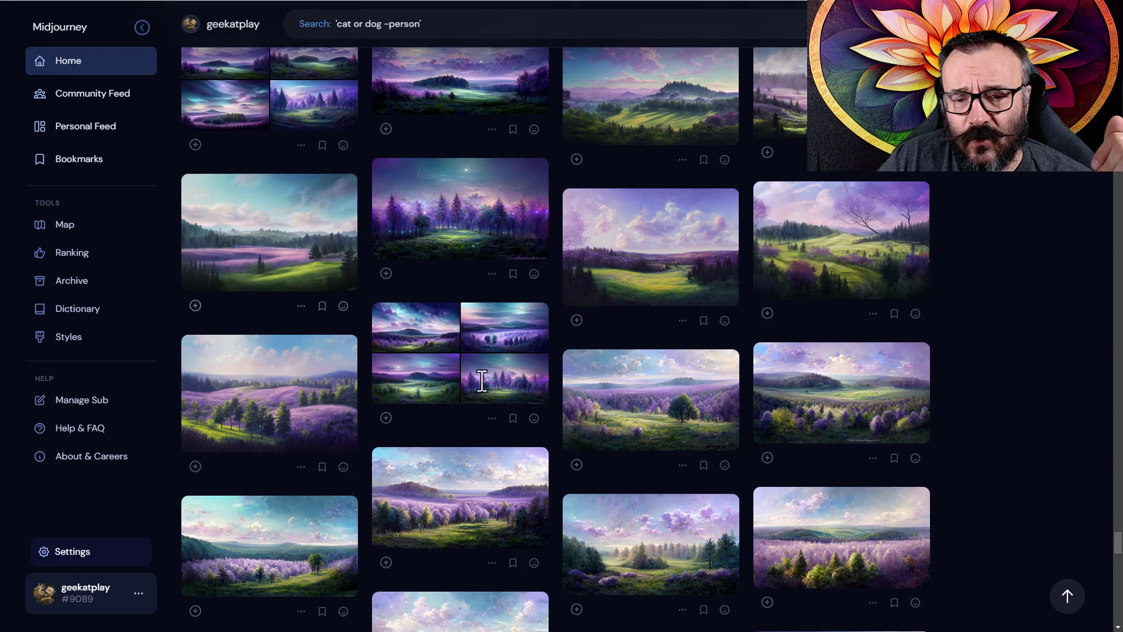
scroll(889, 364, "down", 5)
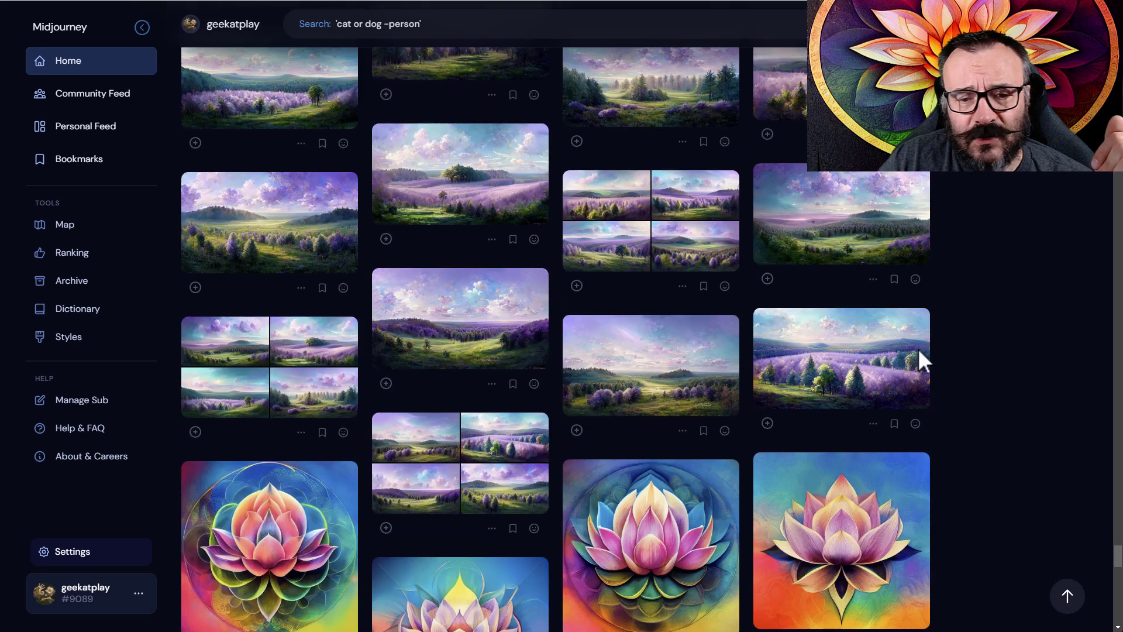
scroll(920, 358, "down", 3)
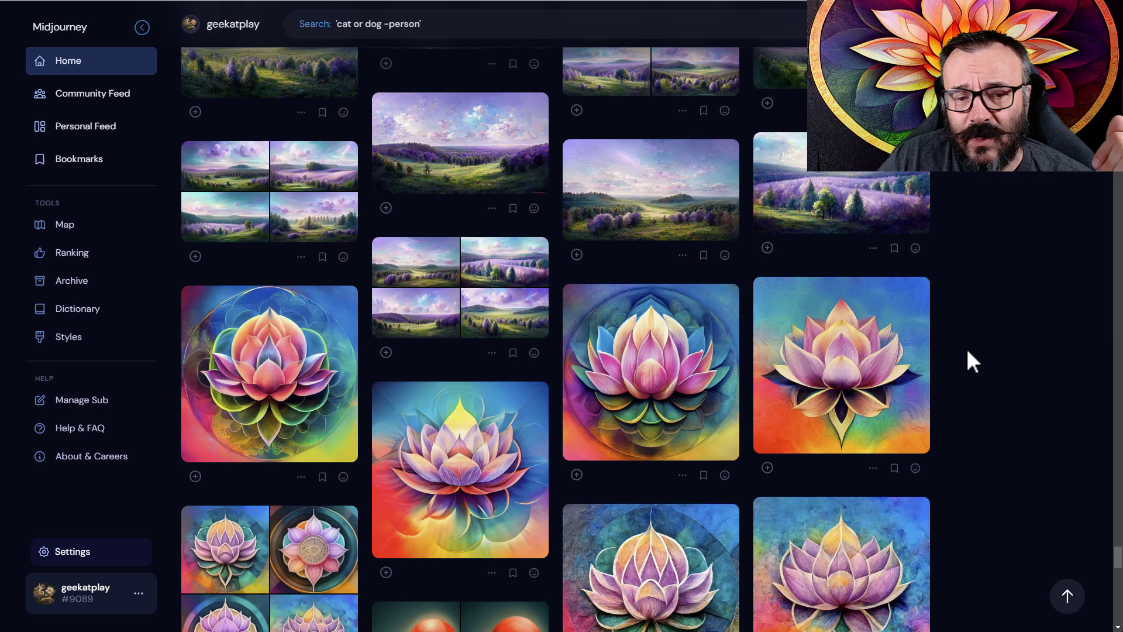
Step: Look through the lotus images, filter the gallery by the search term "landscape" and browse the waterfall and rocky river images
scroll(877, 356, "down", 9)
scroll(877, 346, "down", 6)
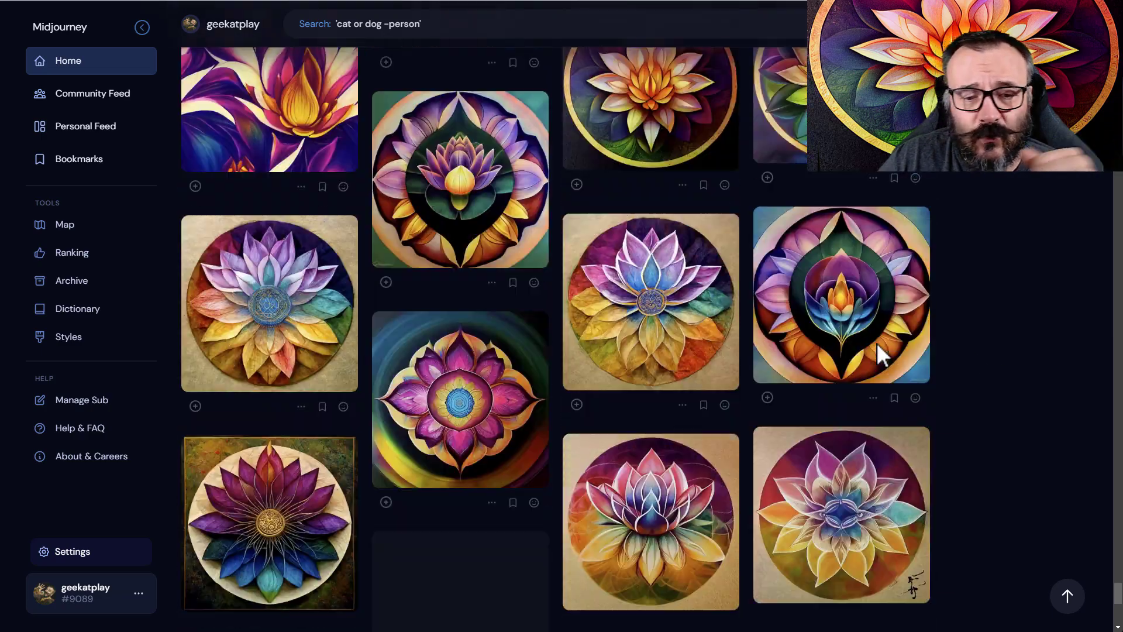
scroll(880, 357, "down", 3)
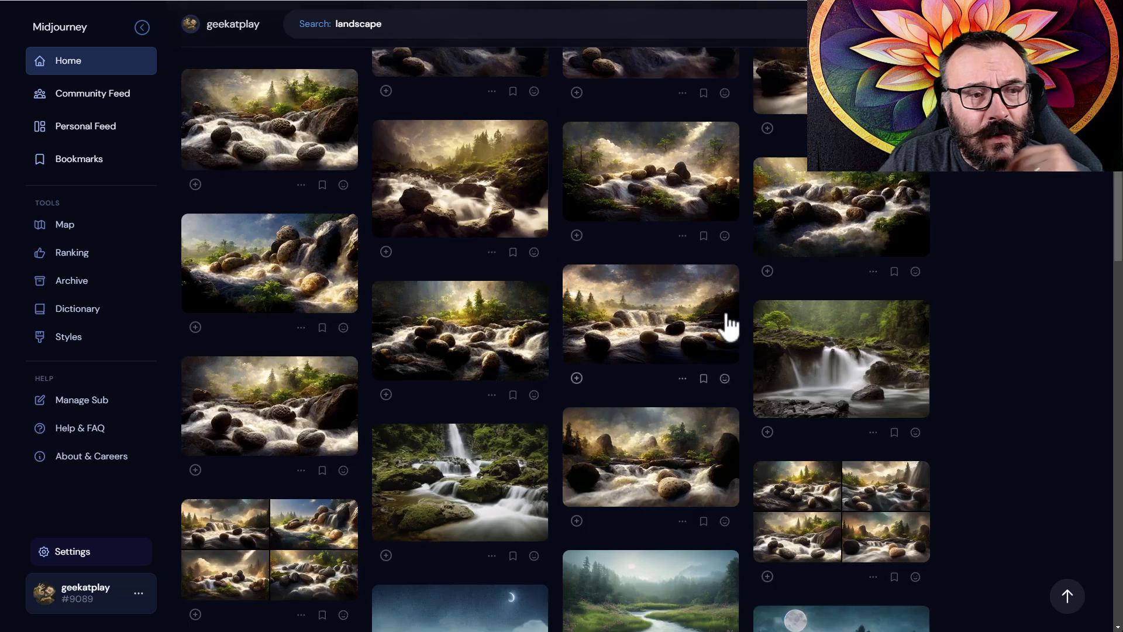
scroll(727, 321, "up", 3)
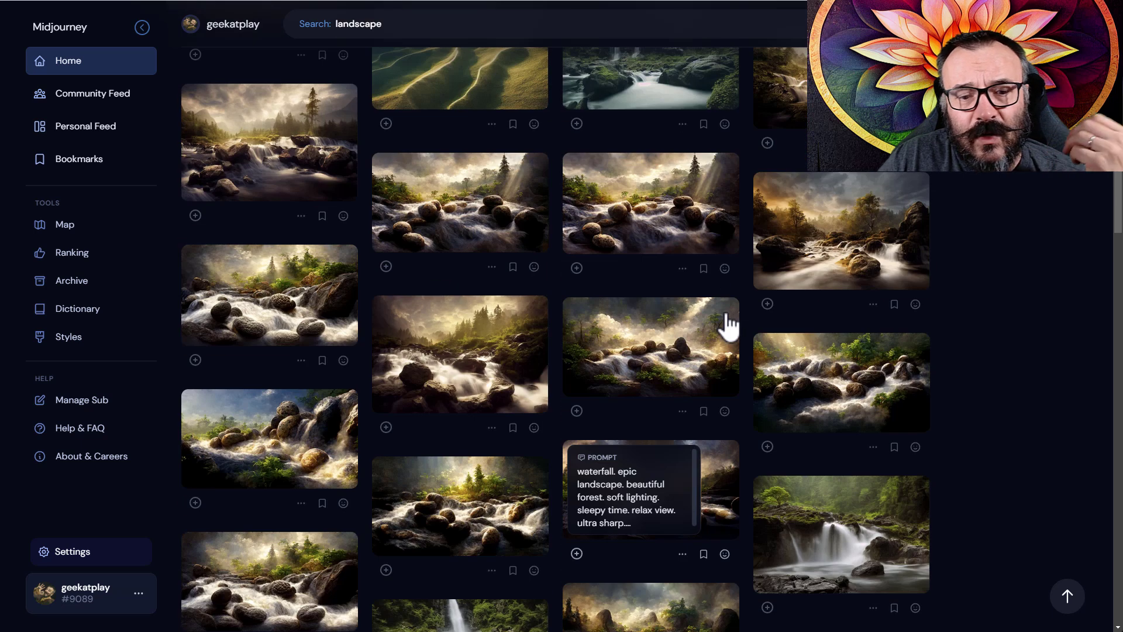
scroll(913, 323, "down", 2)
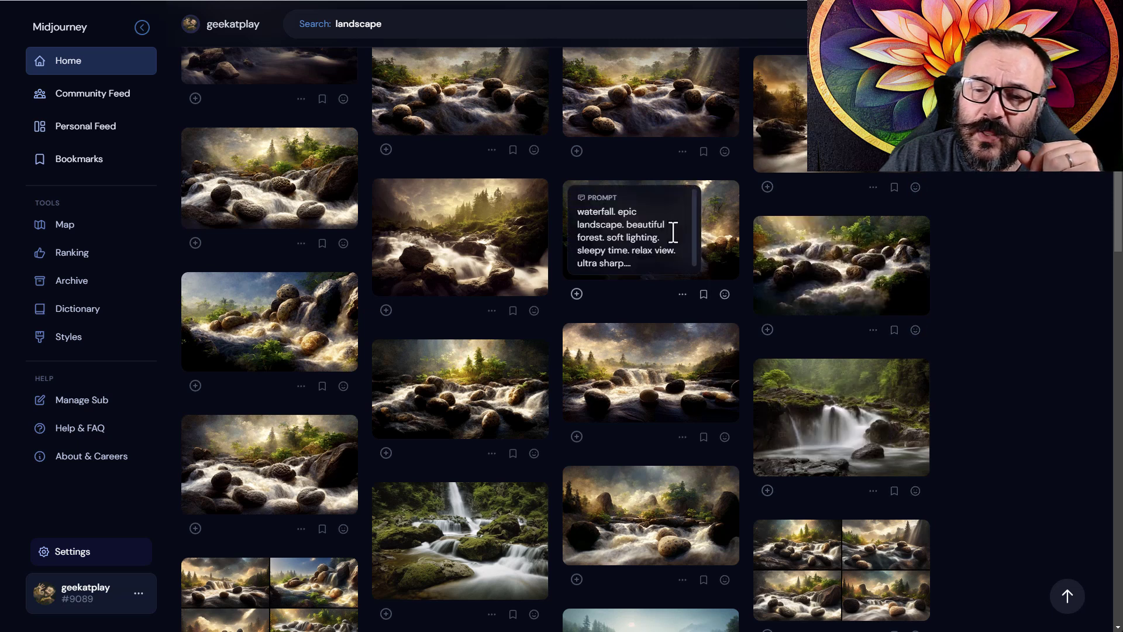
Step: Enlarge the rocky river with glowing clouds and the green forest waterfall from the landscape results, closing each view
left_click(725, 258)
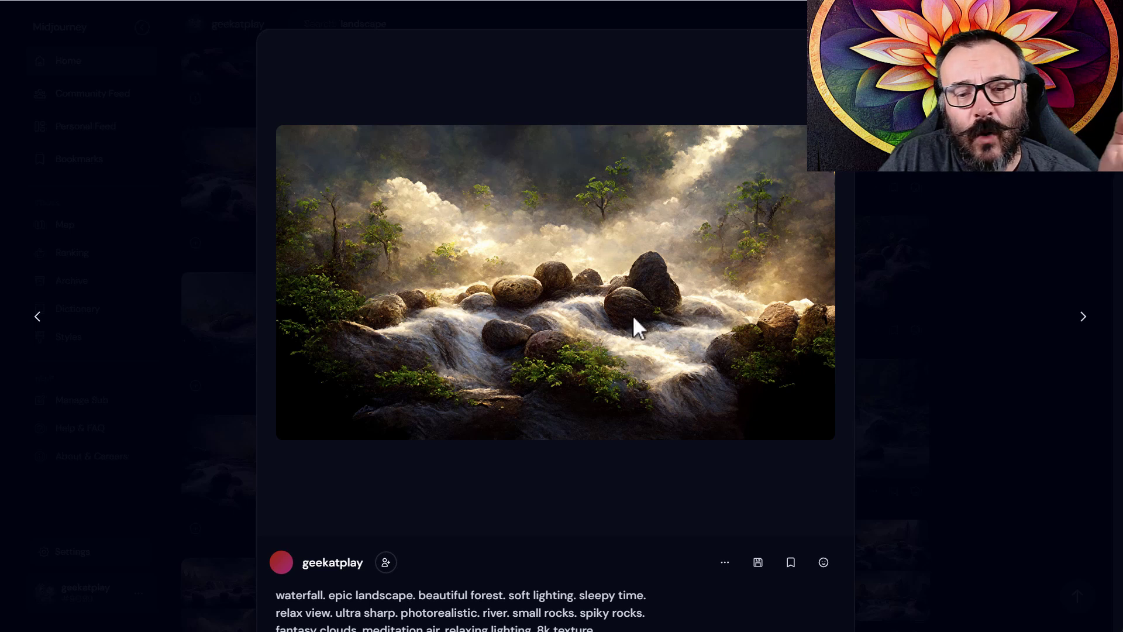
left_click(957, 315)
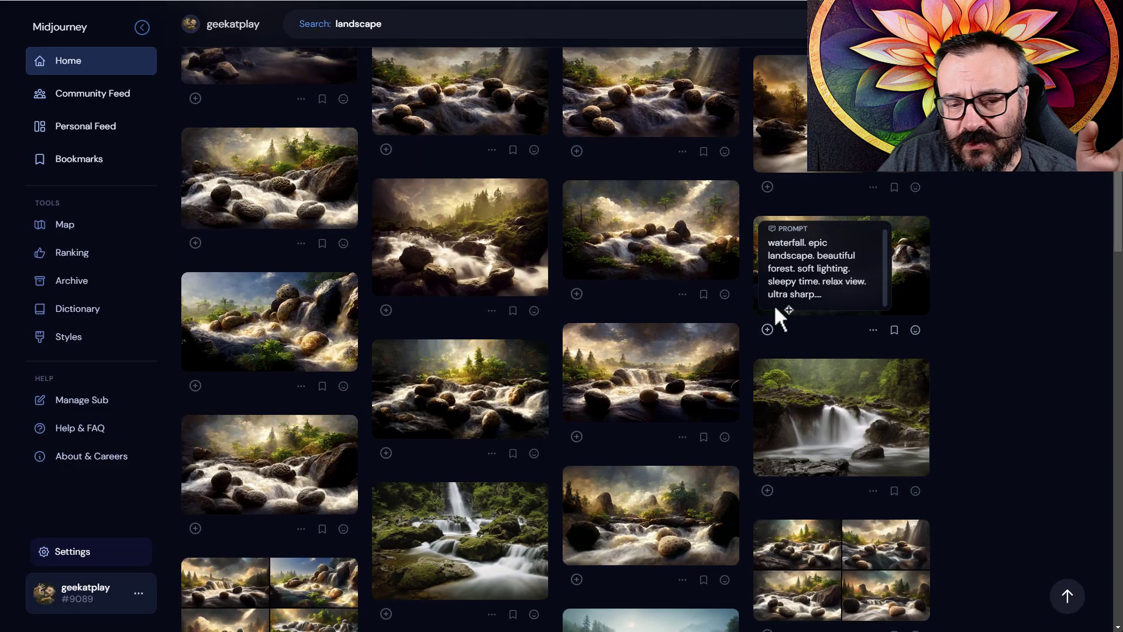
left_click(918, 420)
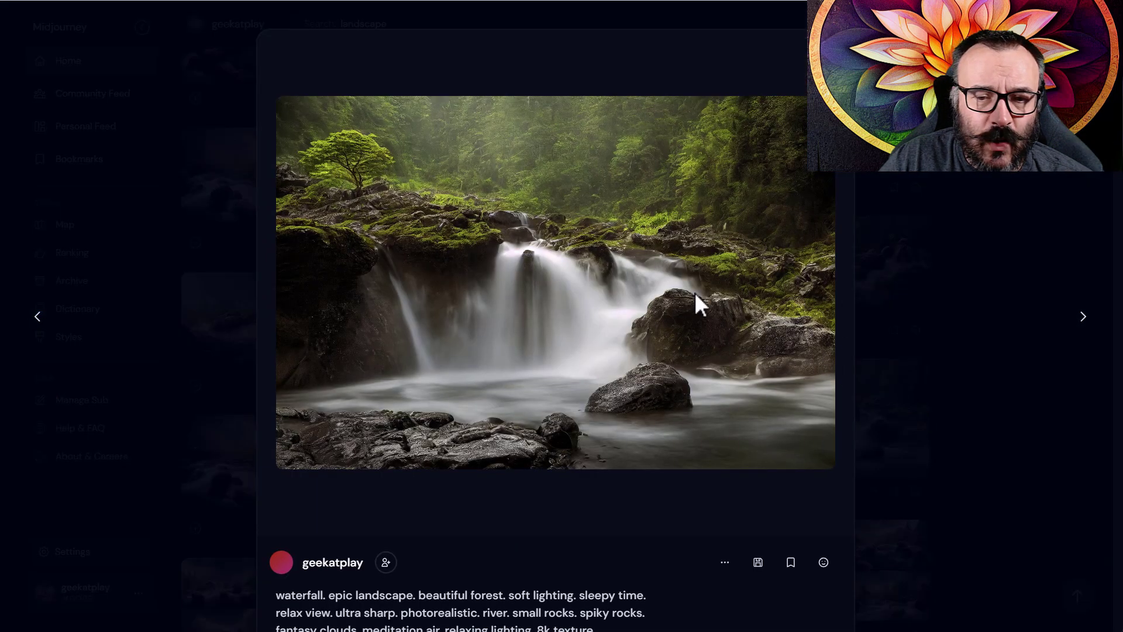
left_click(980, 333)
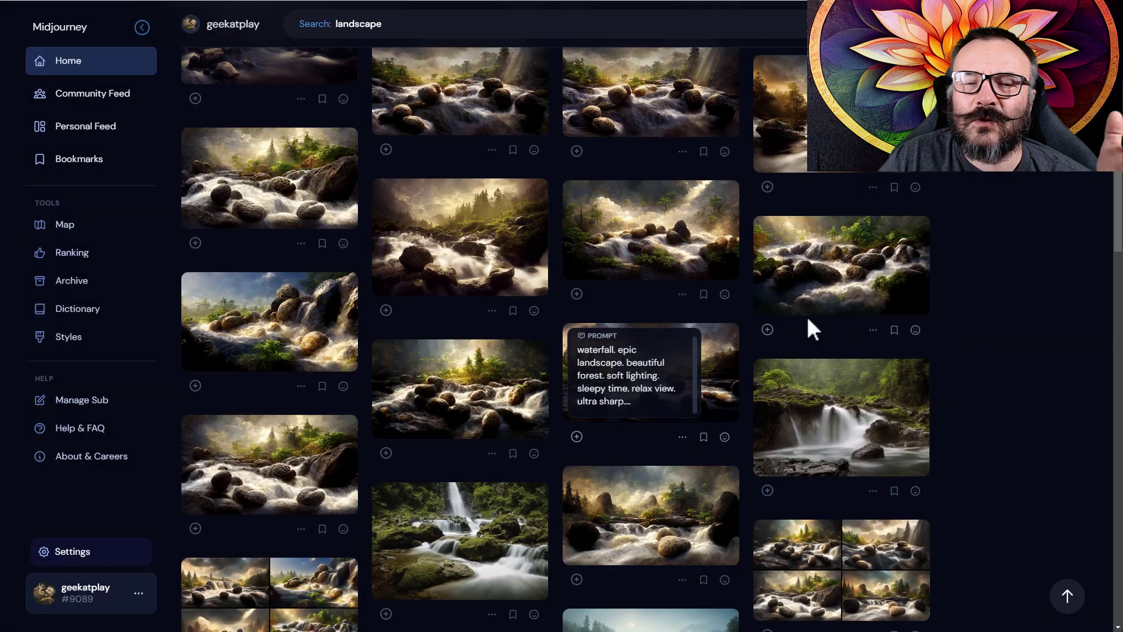
Step: Browse down to the meadow river landscapes, view the small river with blue wildflowers enlarged and close it
scroll(809, 319, "down", 6)
scroll(622, 346, "down", 3)
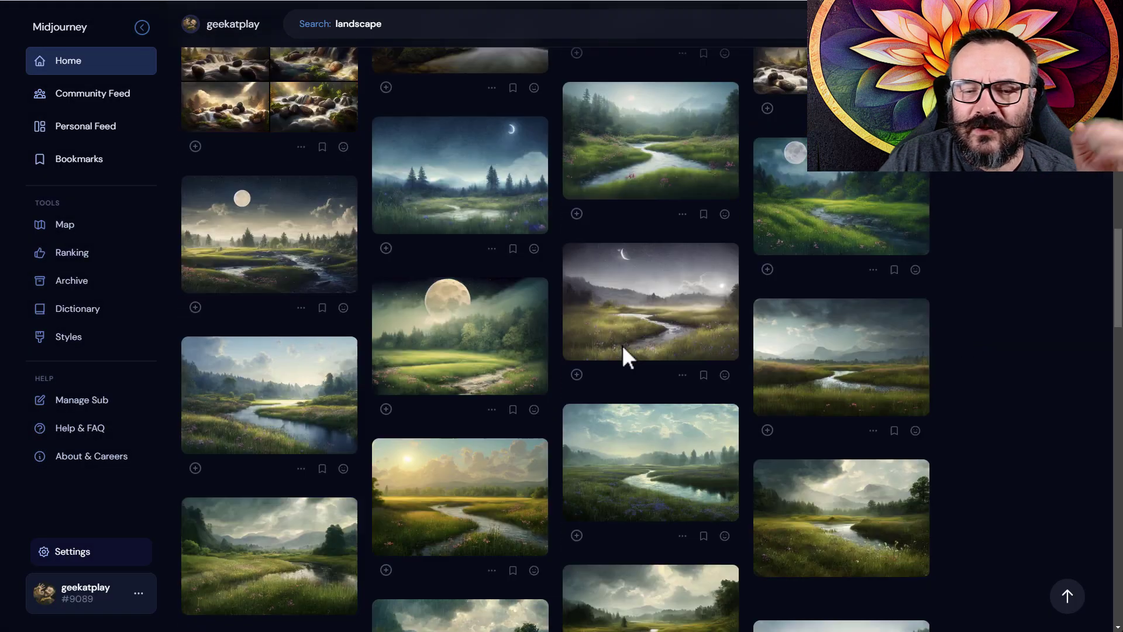
scroll(624, 348, "down", 3)
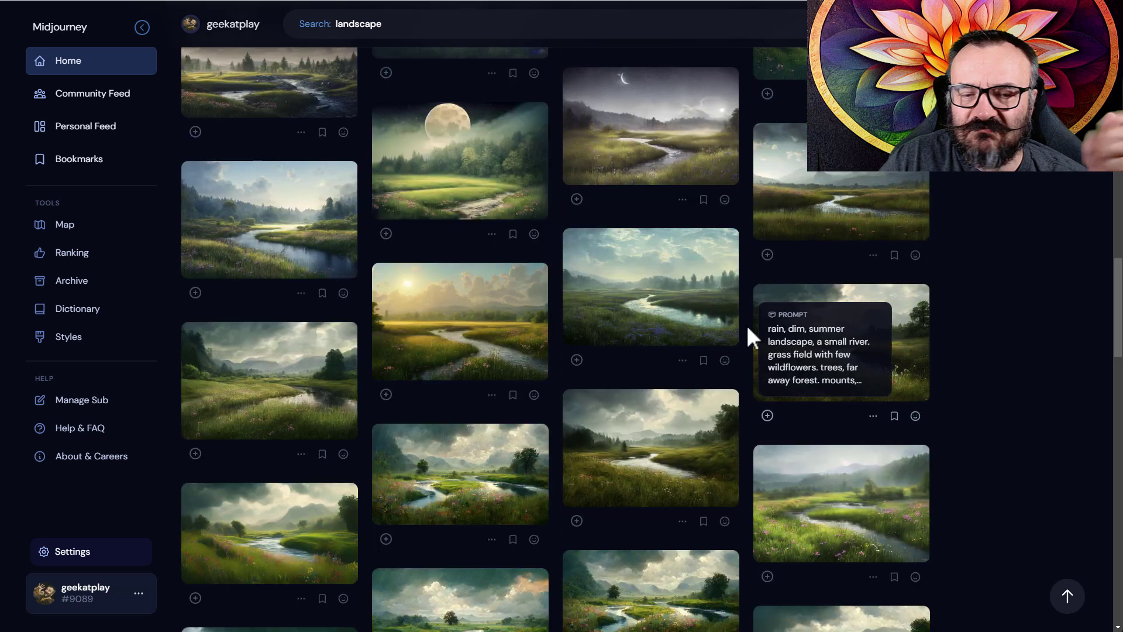
scroll(738, 324, "down", 1)
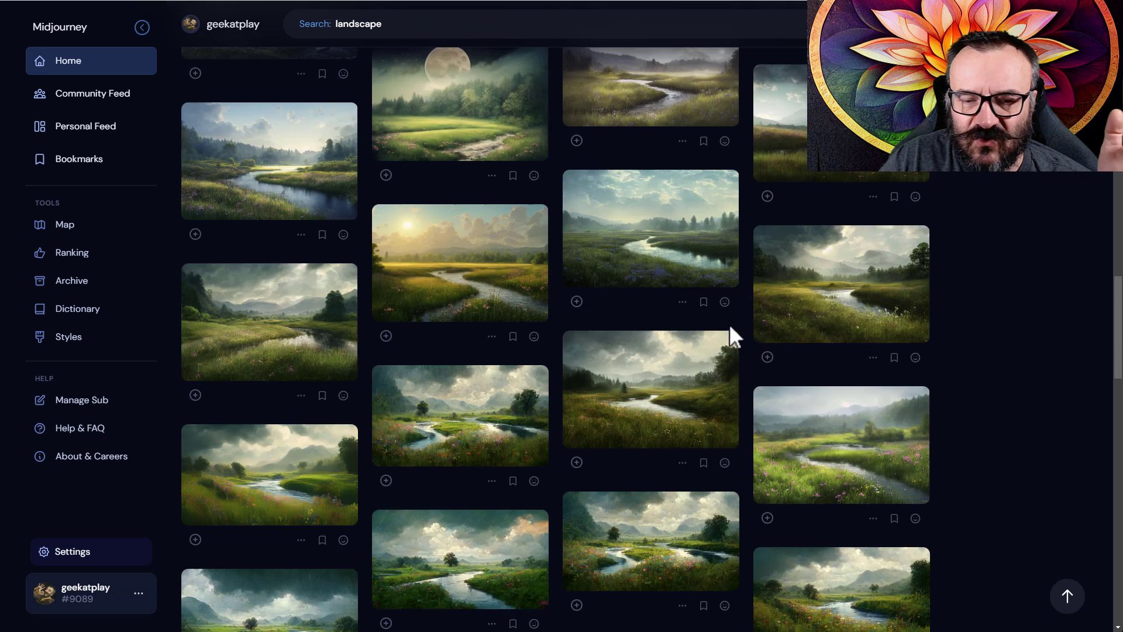
left_click(719, 245)
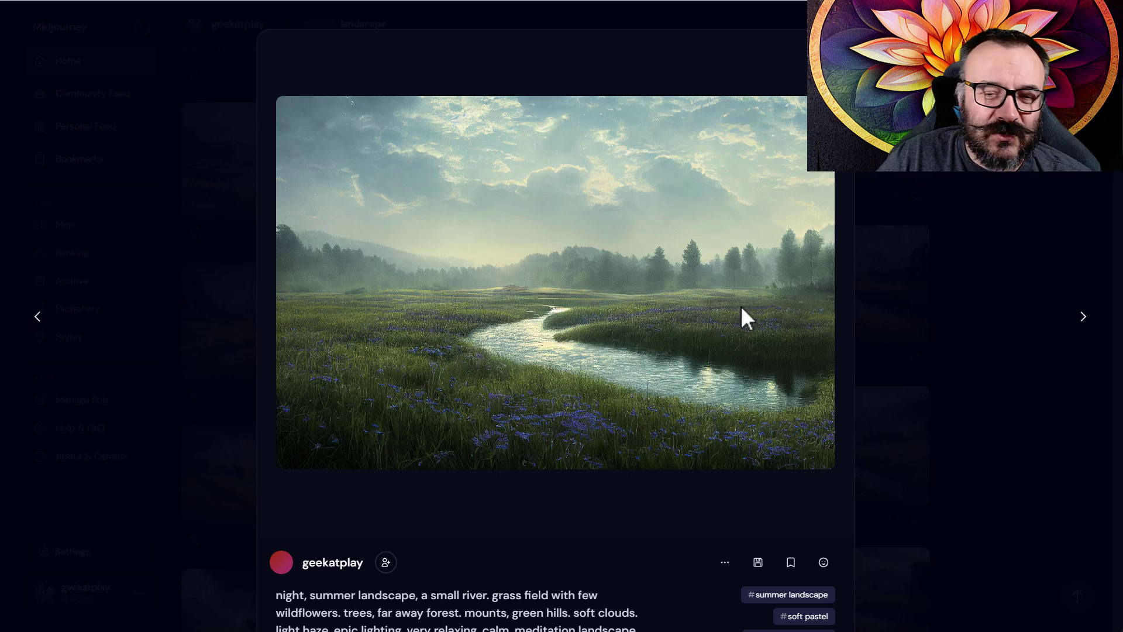
left_click(977, 209)
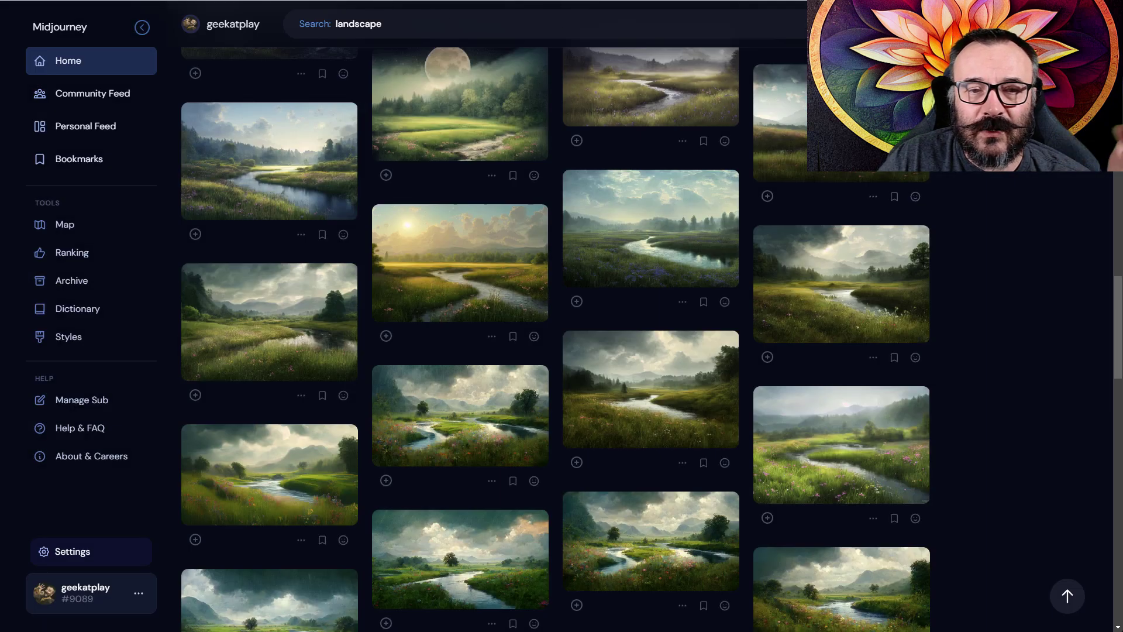
Step: Switch to the Midjourney Bot chat in Discord, check the remastered purple river image enlarged and upscale it
key("alt+Tab")
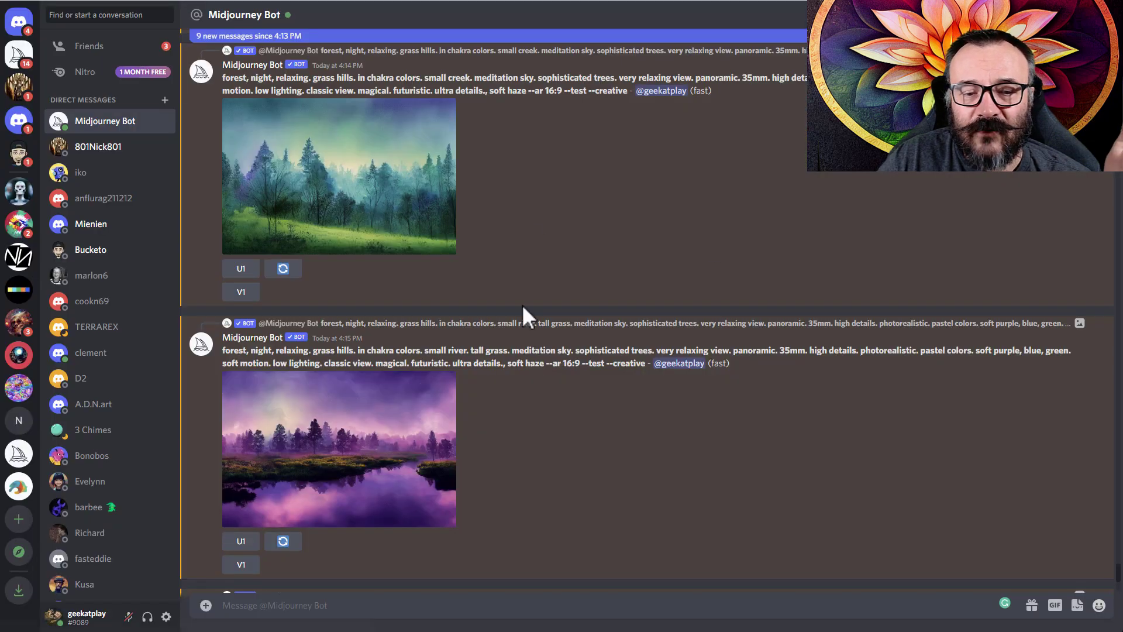
left_click(406, 441)
left_click(858, 239)
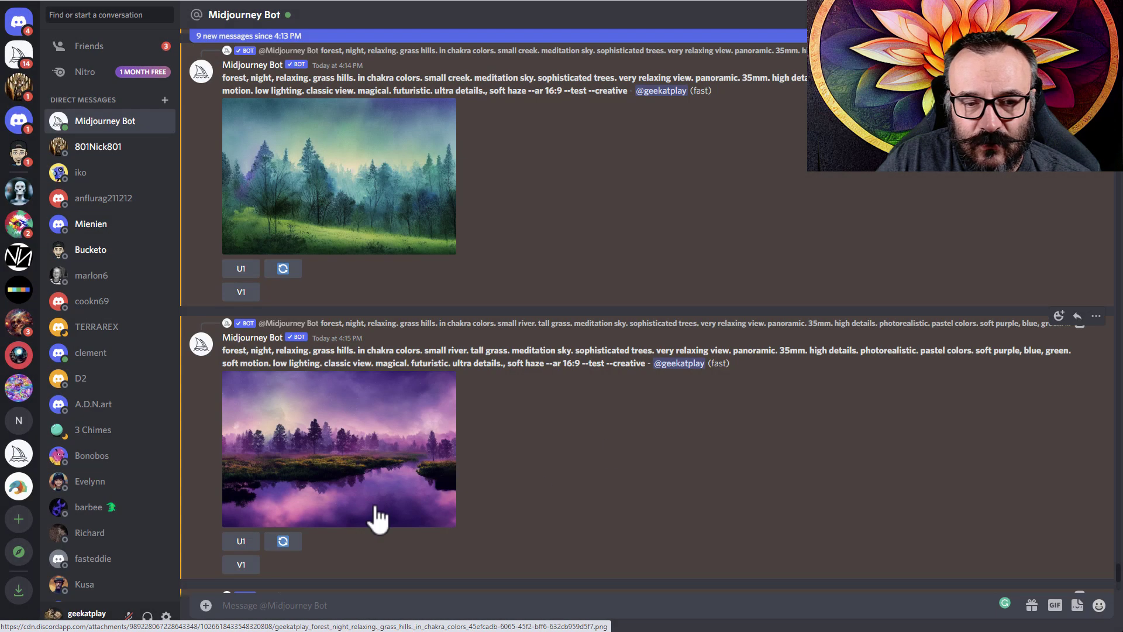
left_click(240, 541)
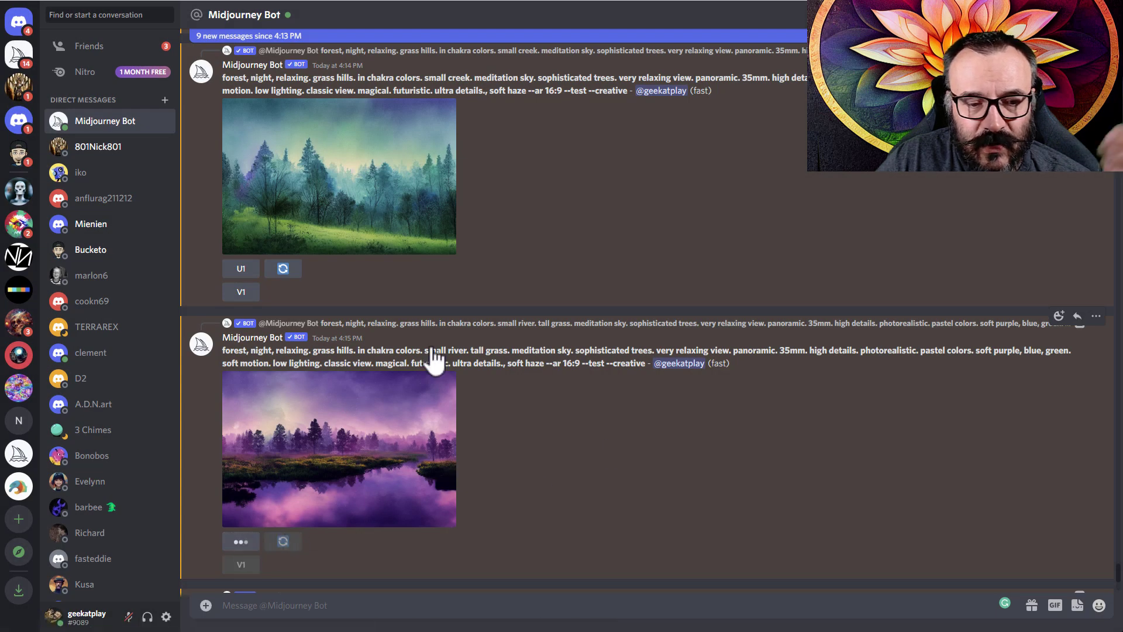
Step: Upscale the remastered misty green forest, the rolling green hills with purple mountains and the purple flower meadow
left_click(242, 269)
scroll(478, 342, "up", 5)
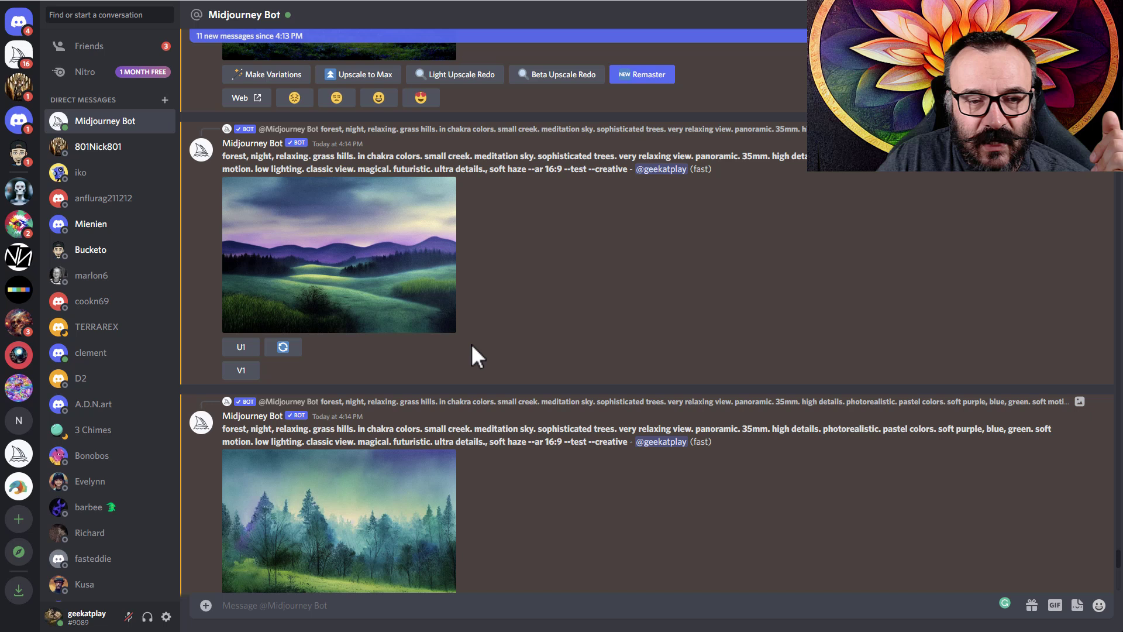
left_click(242, 347)
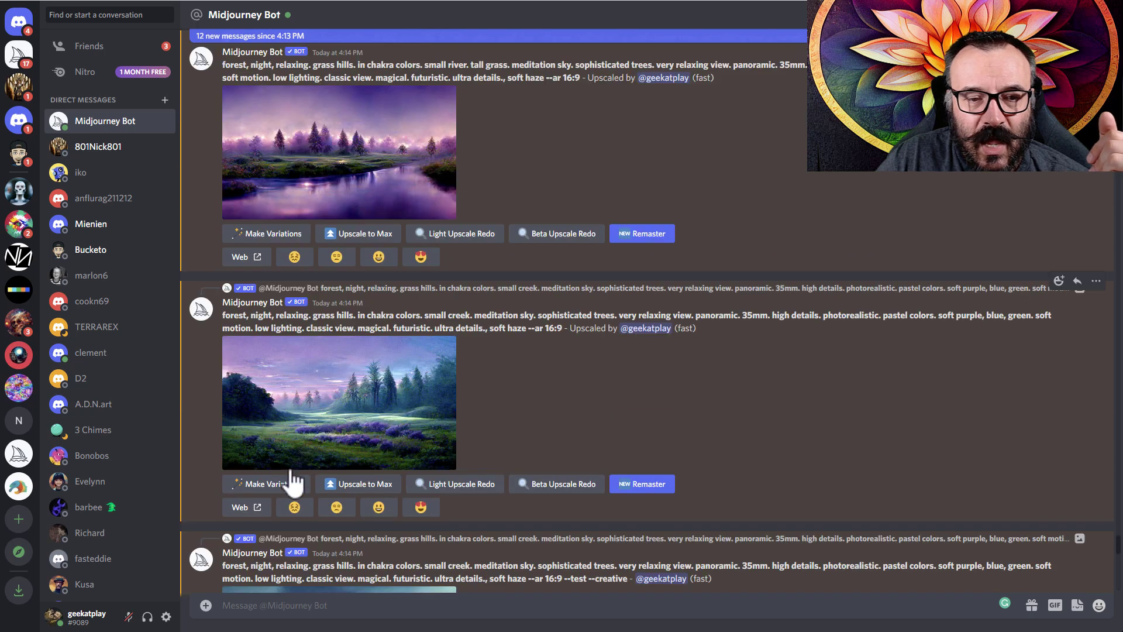
scroll(521, 406, "down", 10)
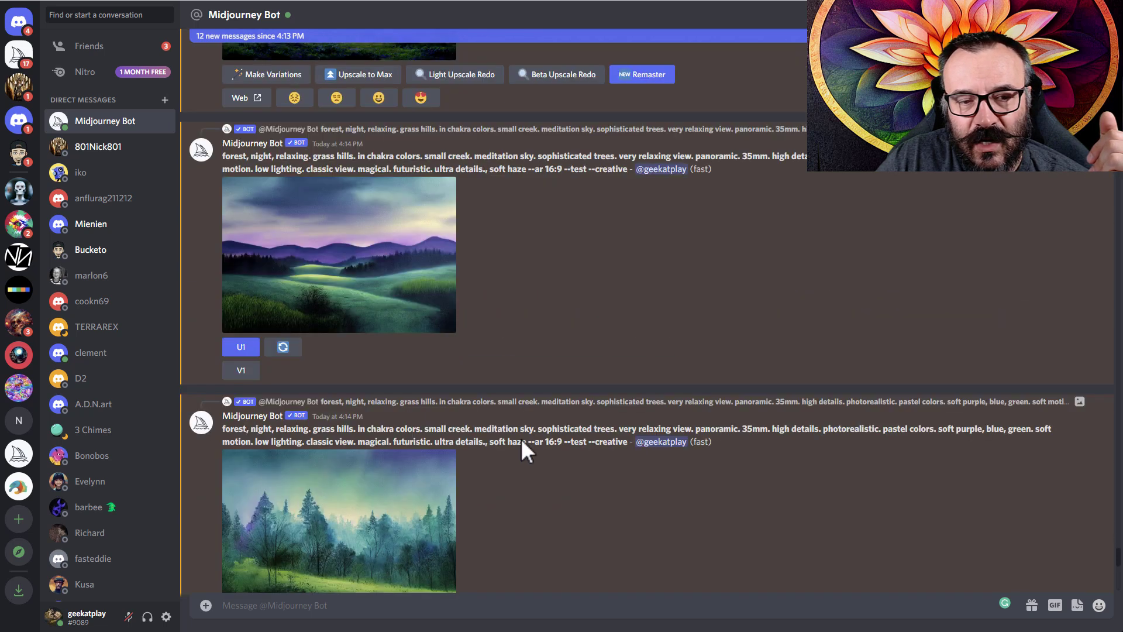
scroll(520, 438, "down", 2)
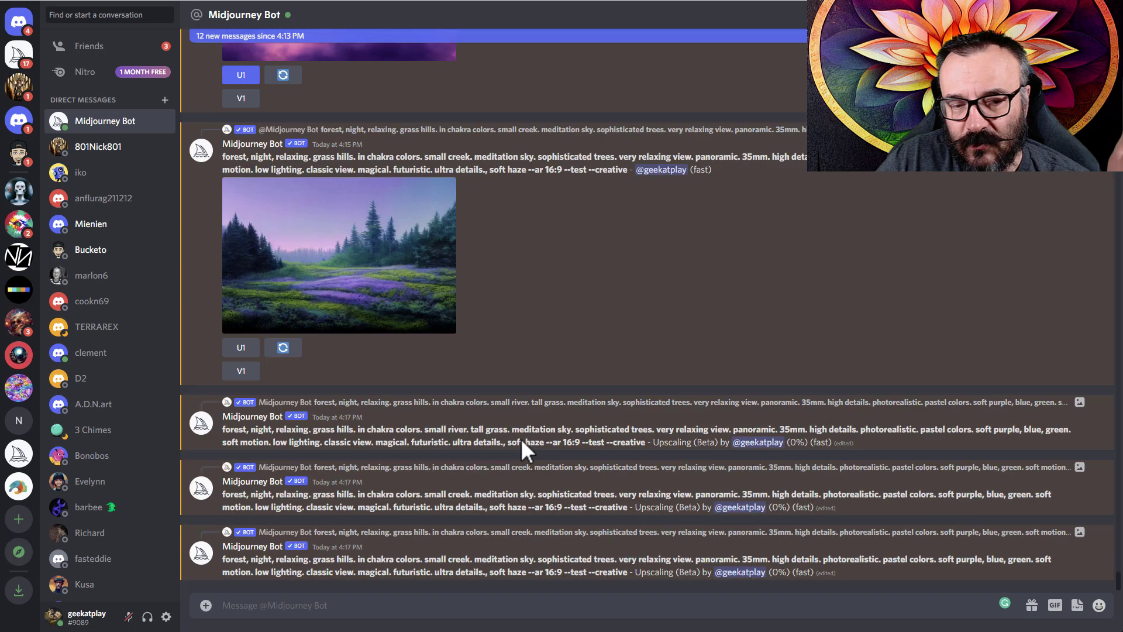
left_click(238, 347)
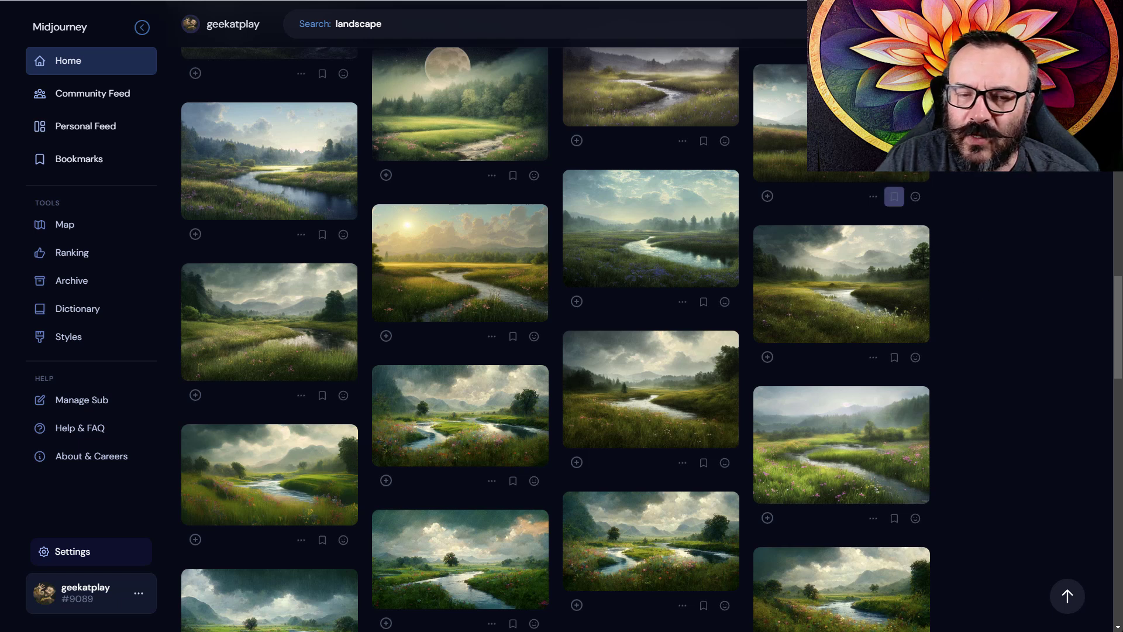
Step: Switch to PhotoMirage, draw one long rightward motion arrow on the purple field and preview the animation briefly
key("alt+Tab")
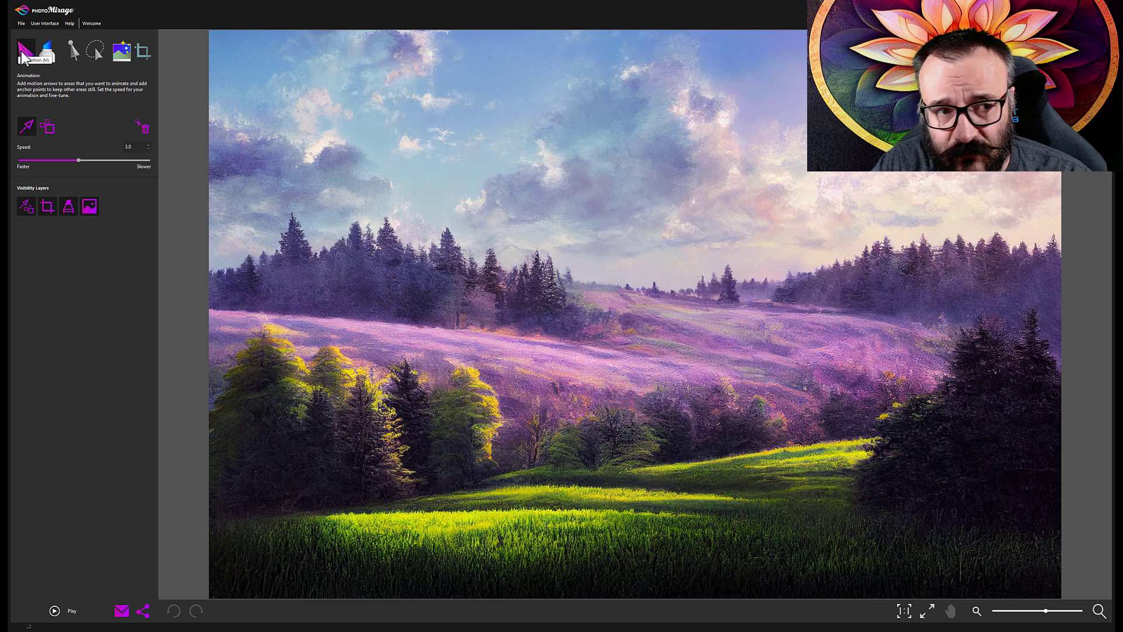
left_click(603, 504)
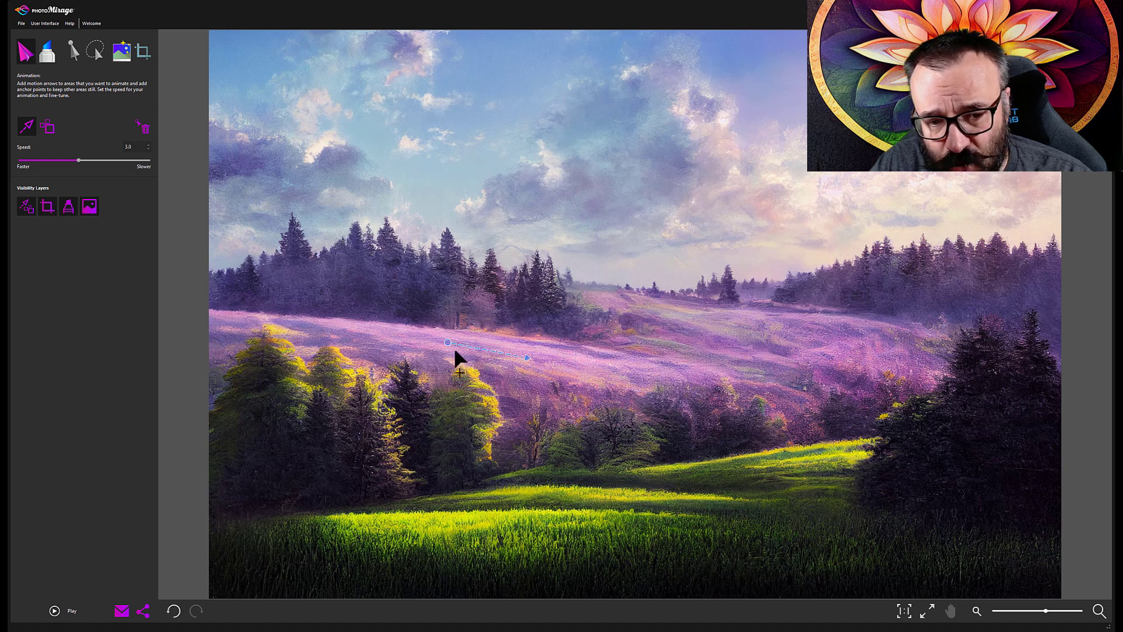
left_click(55, 611)
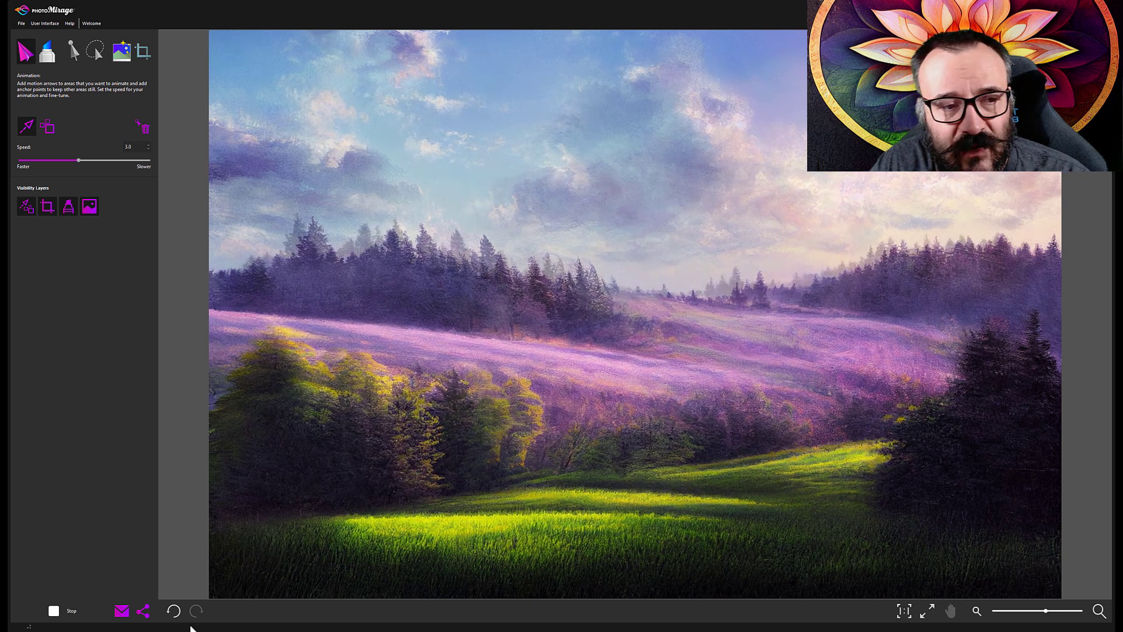
left_click(56, 610)
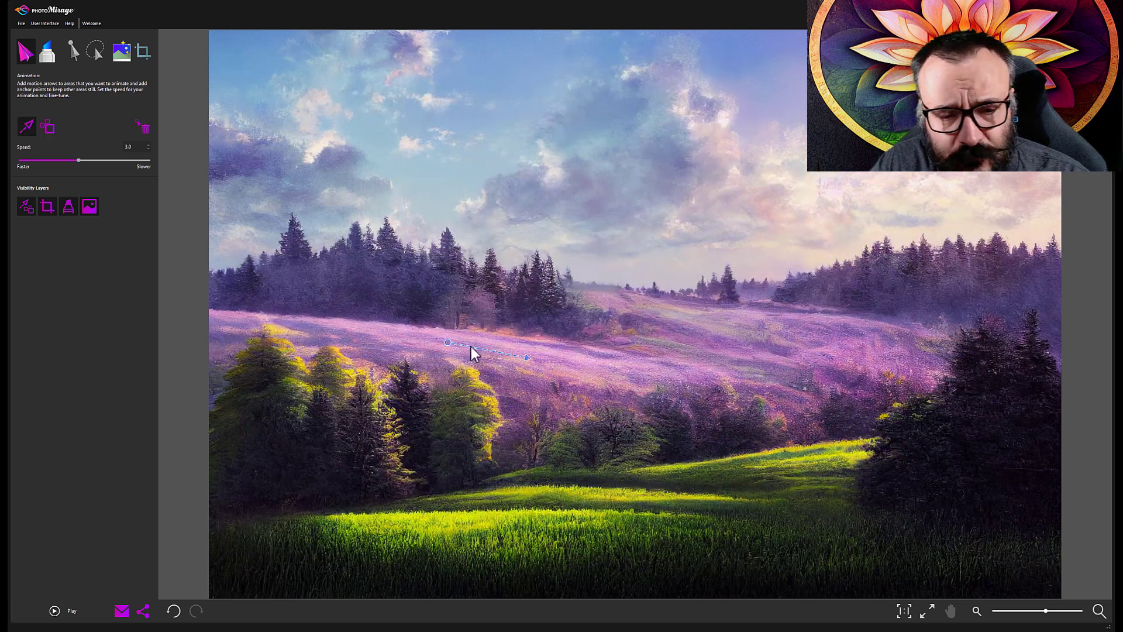
Step: Shorten the motion arrow on the purple field and add short rightward arrows on the far slope and along the field's lower middle
left_click(448, 343)
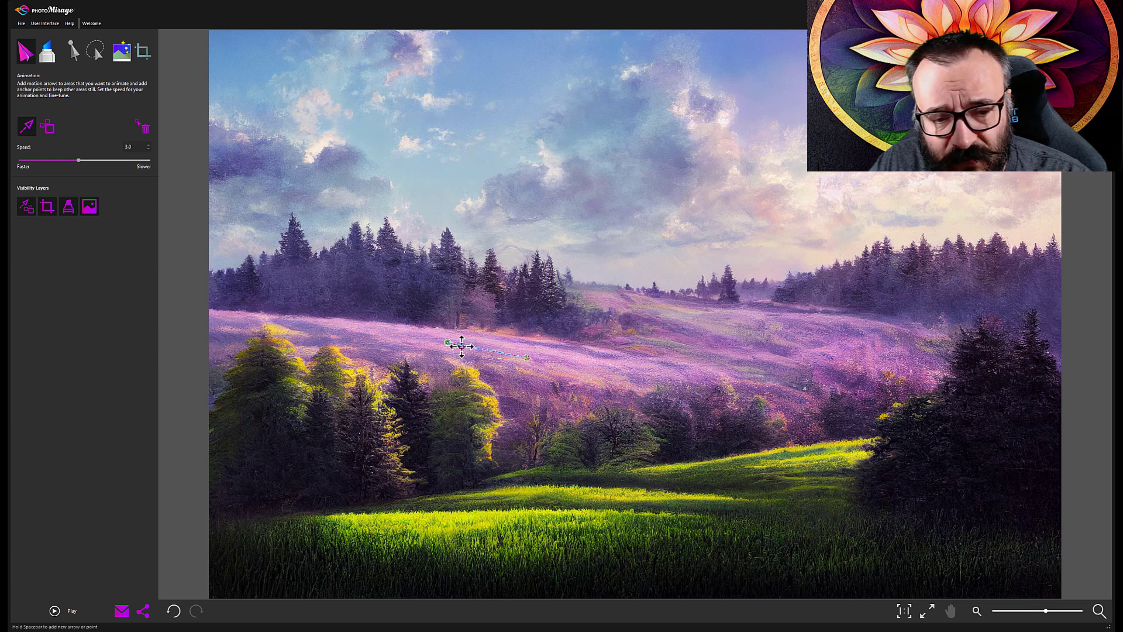
left_click_drag(462, 346, 462, 345)
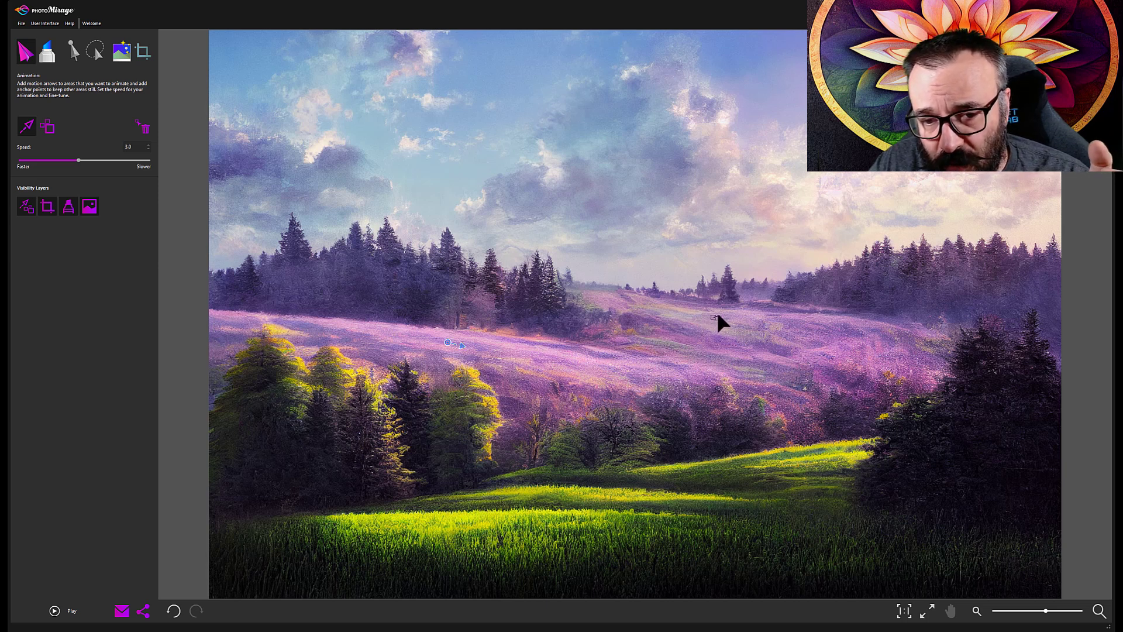
left_click(775, 332)
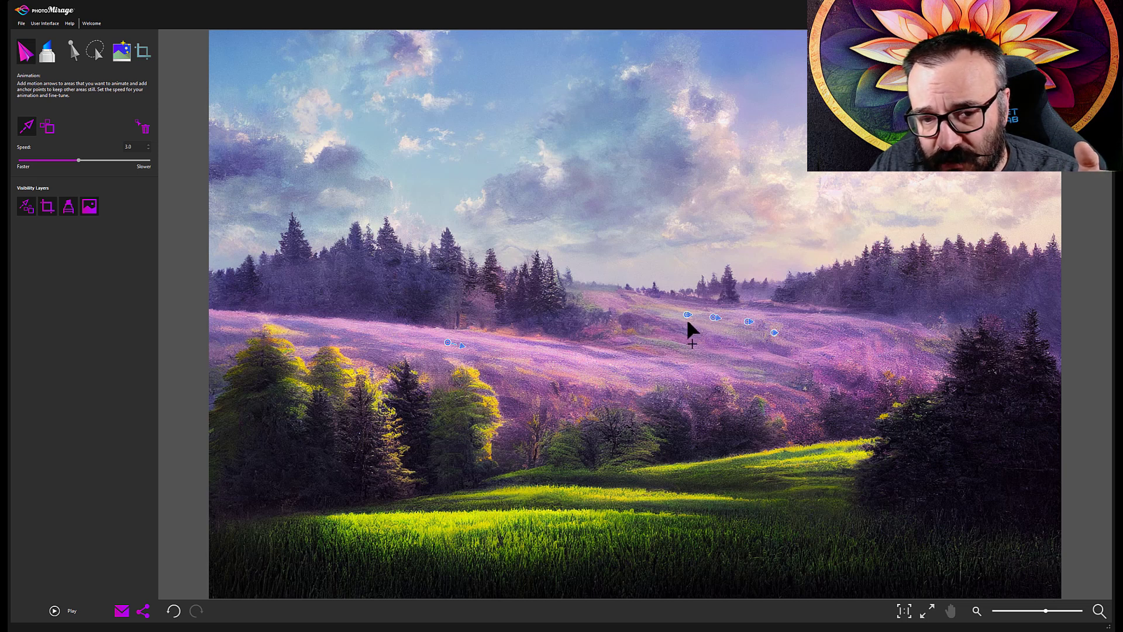
left_click(523, 369)
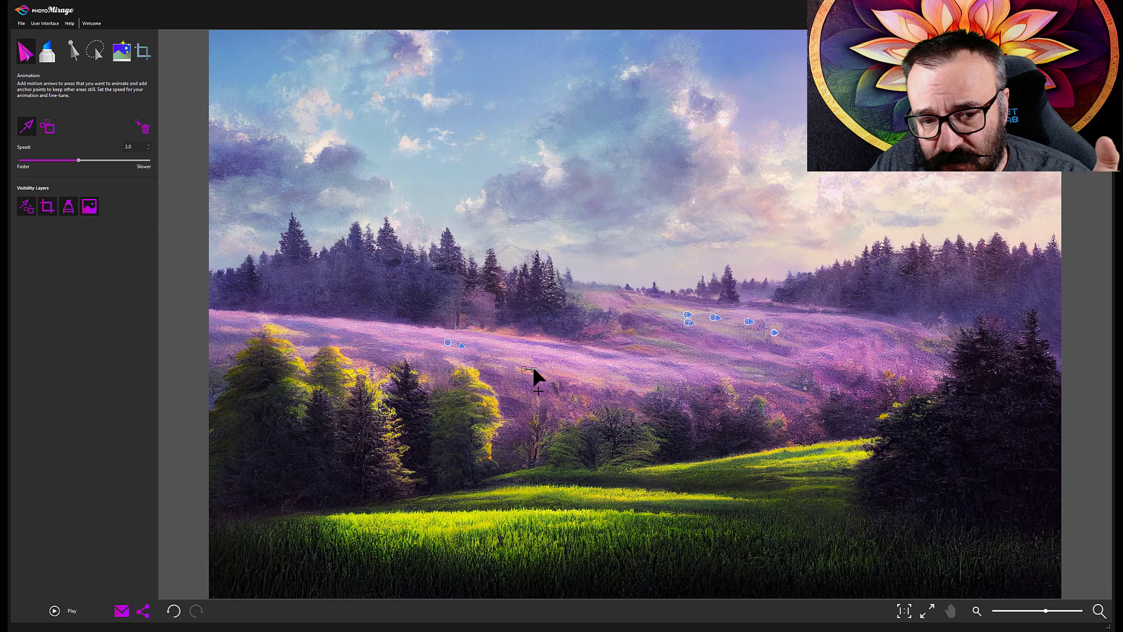
left_click(566, 380)
left_click_drag(597, 381, 606, 380)
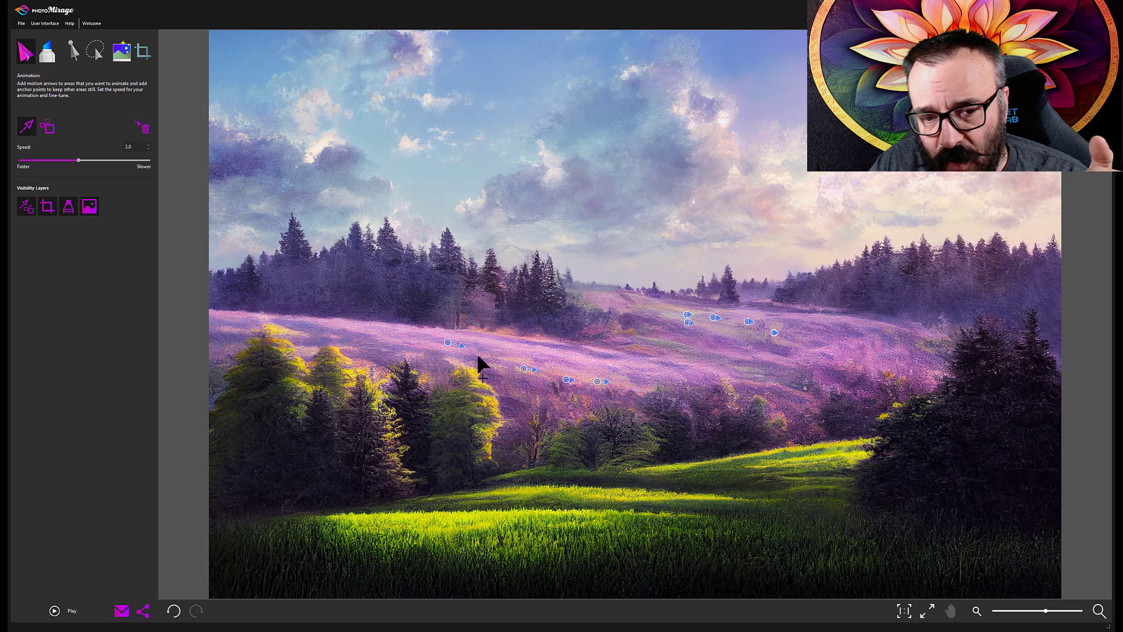
Step: Cover the rest of the purple field with short motion arrows following the slope from its left end to its right side
left_click_drag(352, 332, 392, 347)
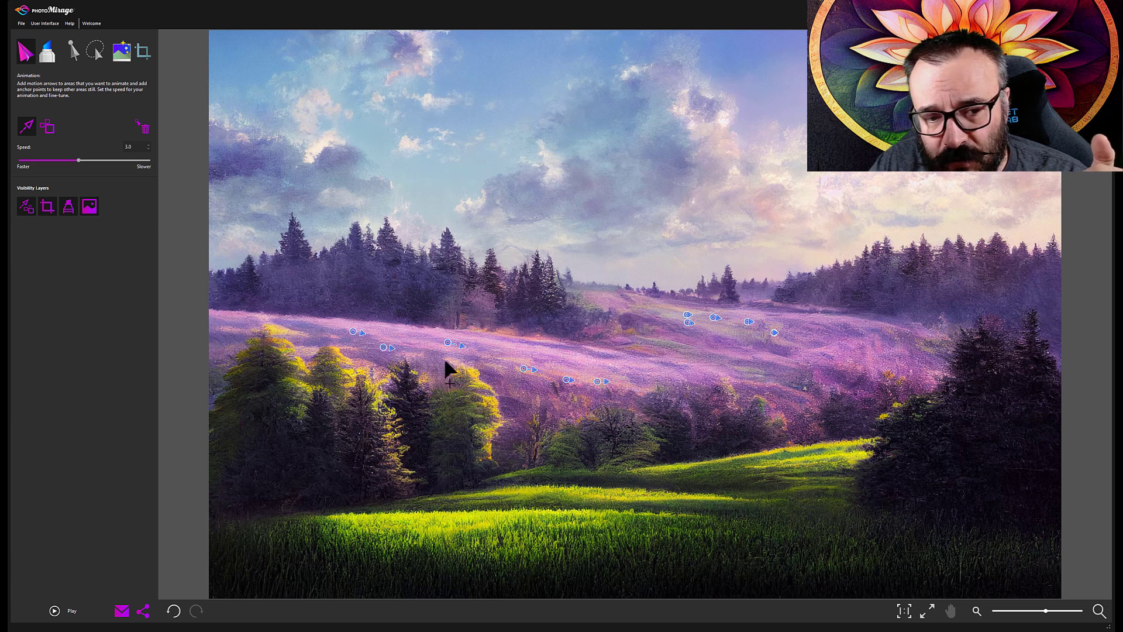
left_click_drag(626, 371, 726, 363)
mouse_move(800, 362)
left_mouse_down()
mouse_move(836, 362)
mouse_move(852, 349)
left_mouse_up()
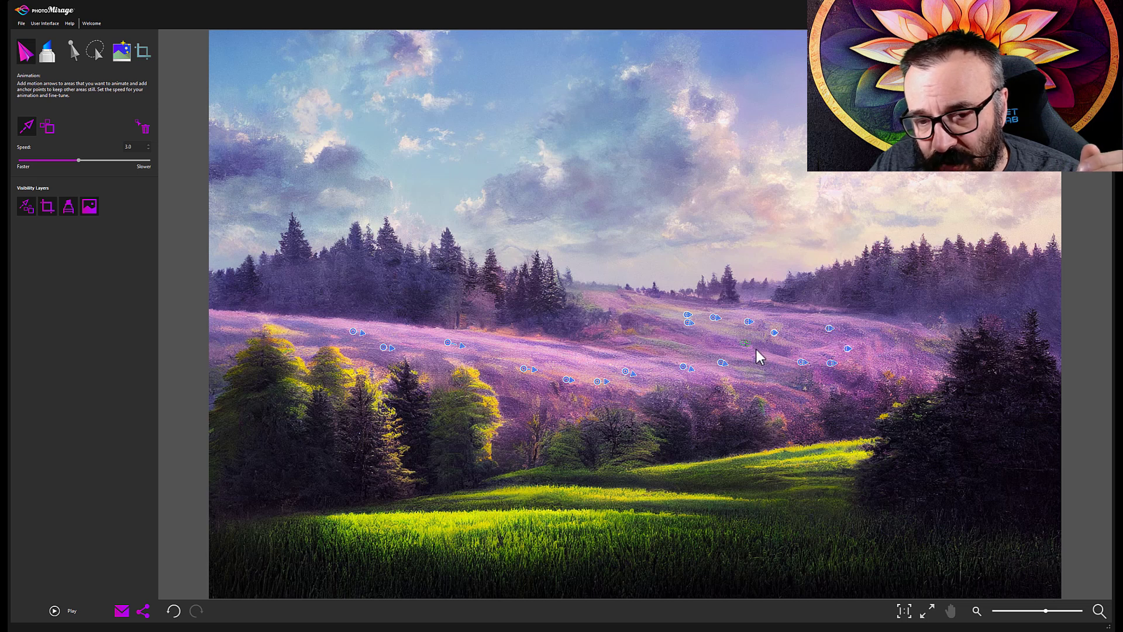
left_click_drag(791, 408, 791, 412)
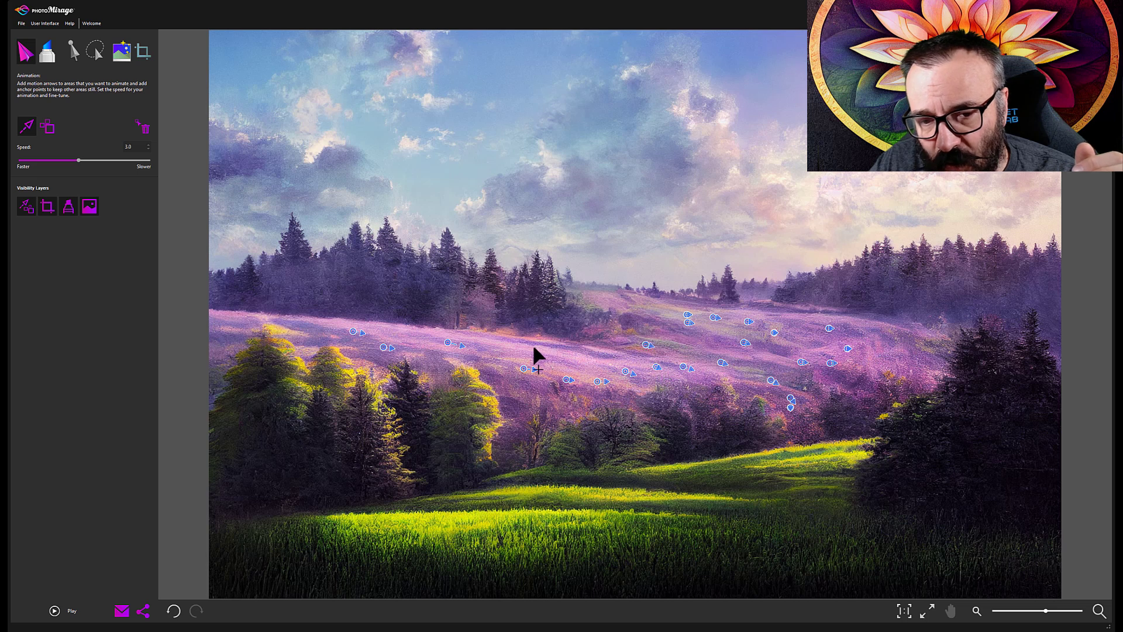
left_click_drag(533, 348, 542, 349)
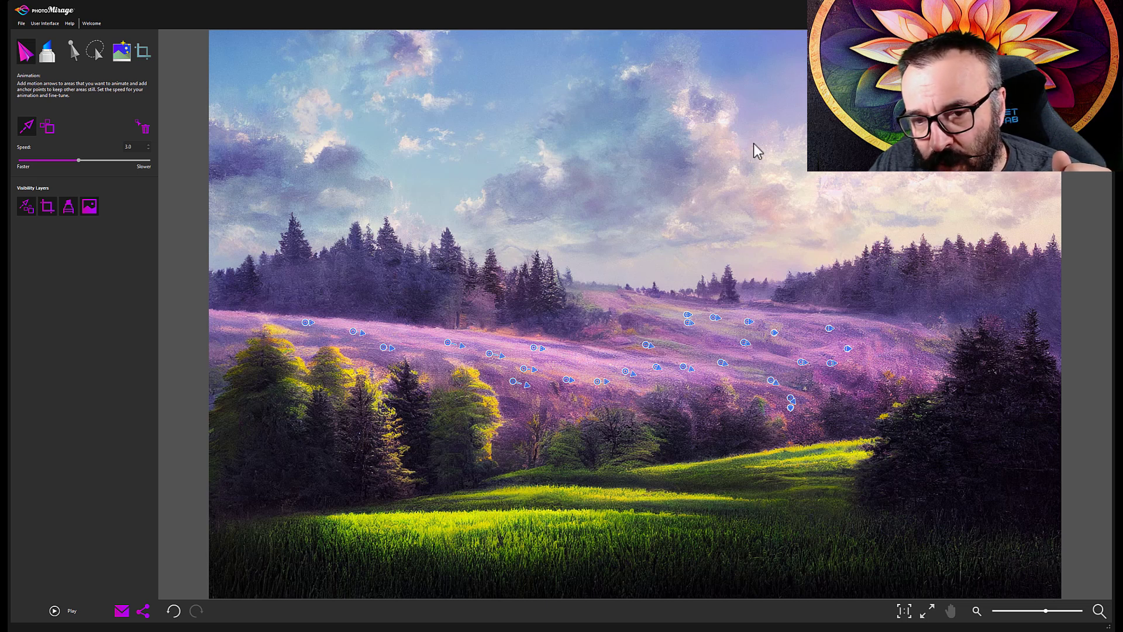
Step: Add short motion arrows to the clouds, pointing up-right in the sky's upper left and rightward across its middle and right side
left_click_drag(729, 133, 741, 128)
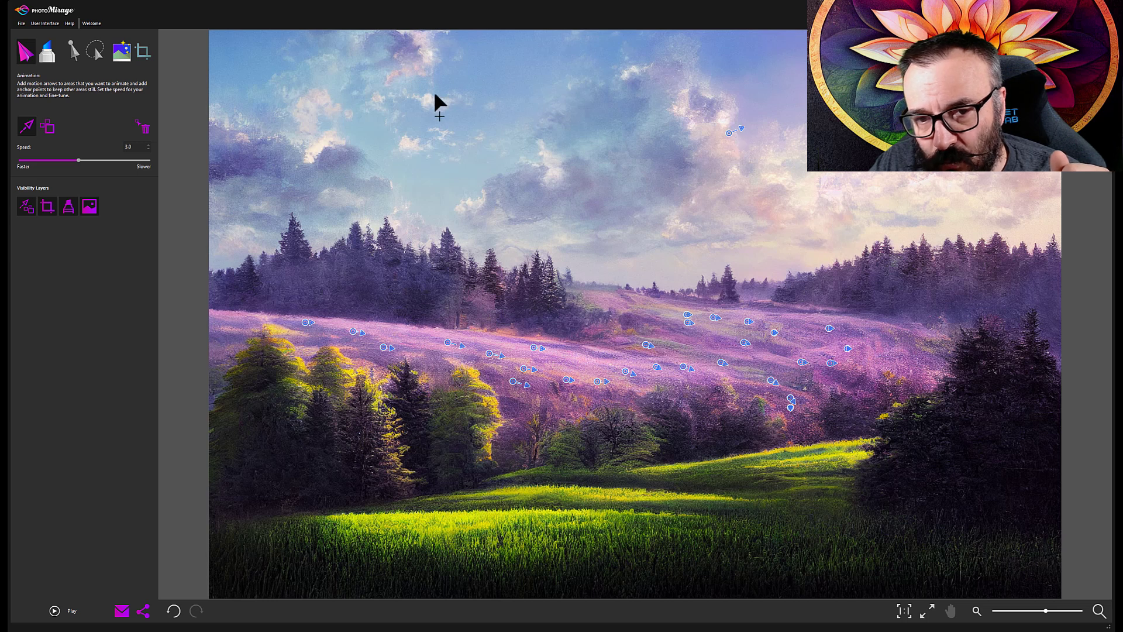
mouse_move(434, 100)
left_mouse_down()
mouse_move(466, 89)
mouse_move(443, 57)
left_mouse_up()
mouse_move(332, 136)
left_mouse_down()
mouse_move(343, 129)
mouse_move(401, 181)
left_mouse_up()
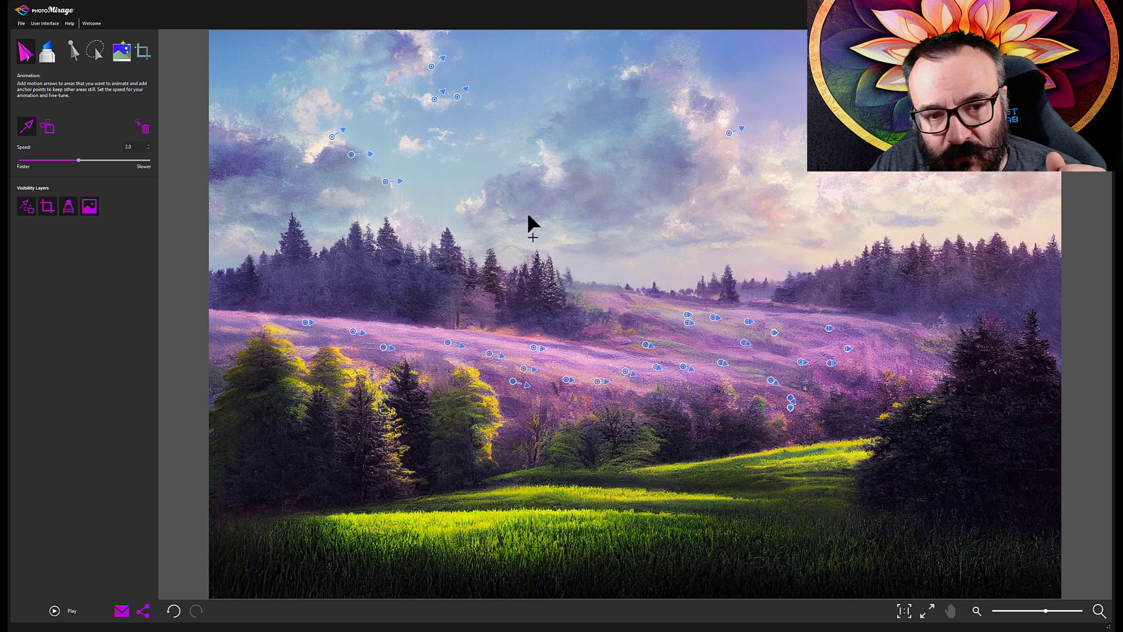
left_click_drag(527, 211, 547, 211)
left_click_drag(606, 239, 693, 238)
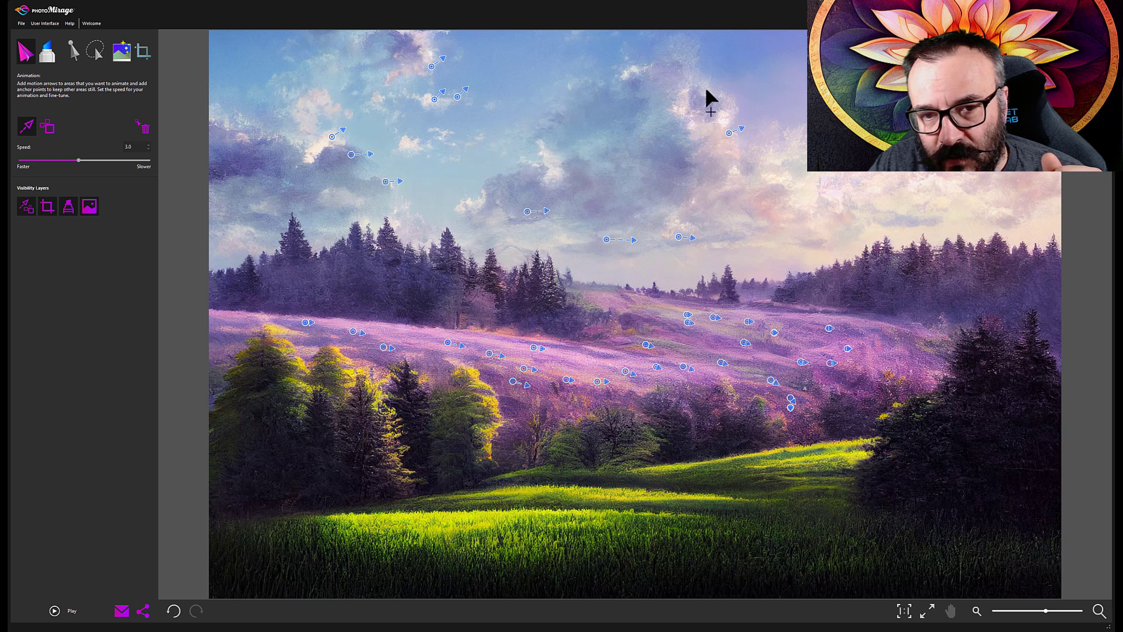
mouse_move(707, 88)
left_mouse_down()
mouse_move(719, 88)
mouse_move(682, 76)
left_mouse_up()
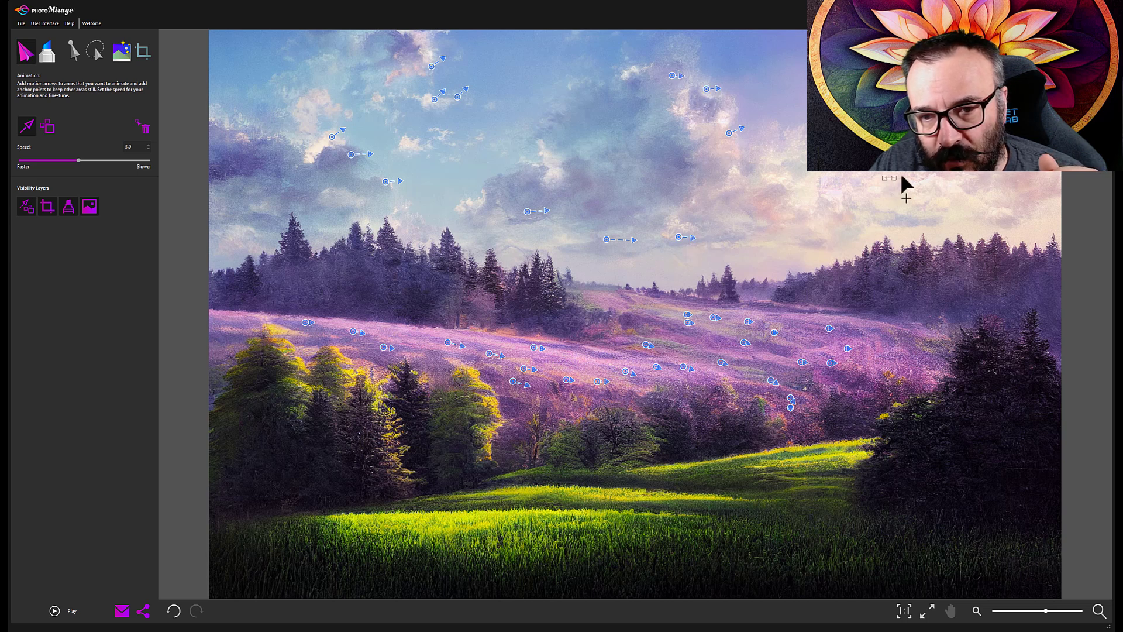
left_click_drag(919, 207, 939, 207)
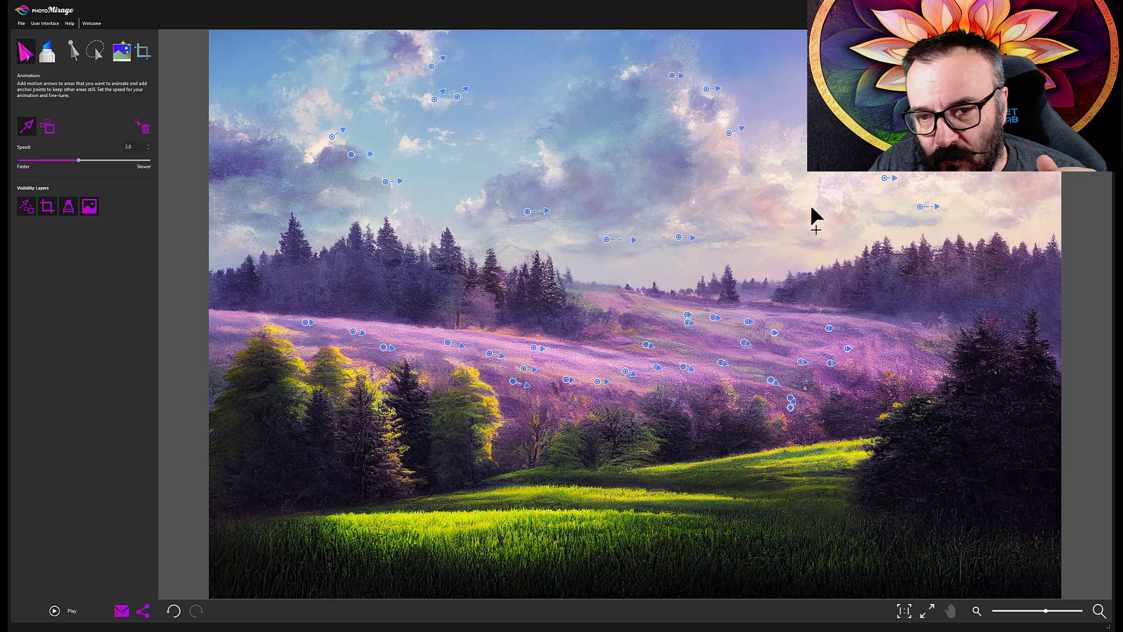
Step: Fill the remaining gaps in the sky with short rightward motion arrows and preview the animation briefly
left_click_drag(811, 208, 815, 209)
left_click_drag(747, 200, 760, 202)
left_click_drag(530, 175, 538, 175)
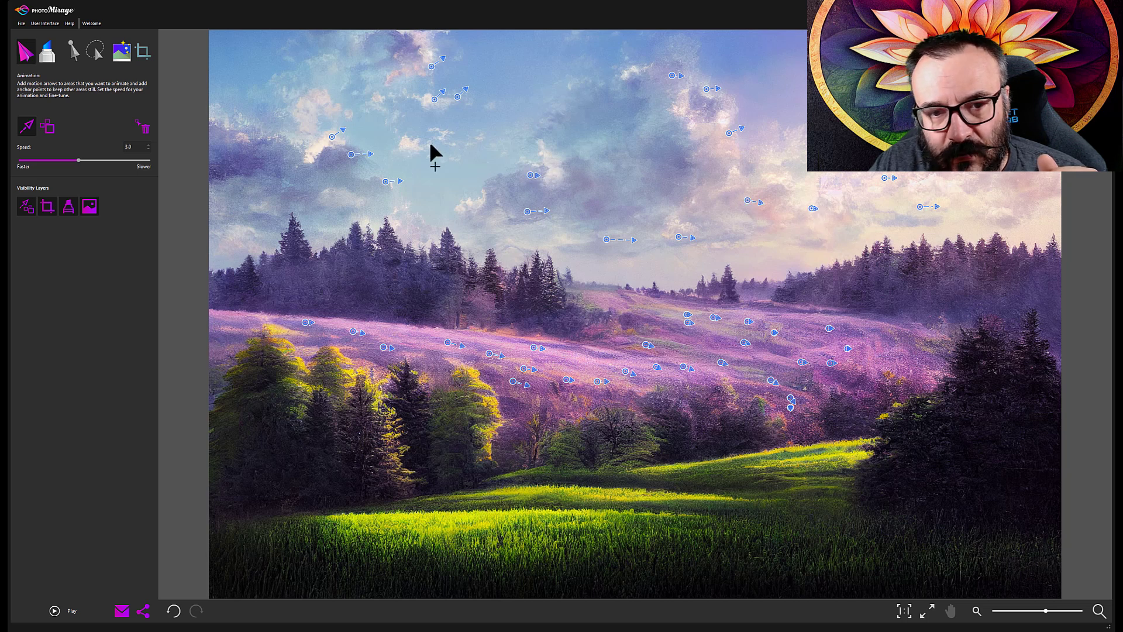
left_click_drag(433, 145, 448, 147)
left_click_drag(313, 105, 316, 105)
mouse_move(286, 152)
left_mouse_down()
mouse_move(301, 152)
mouse_move(270, 184)
mouse_move(324, 188)
left_mouse_up()
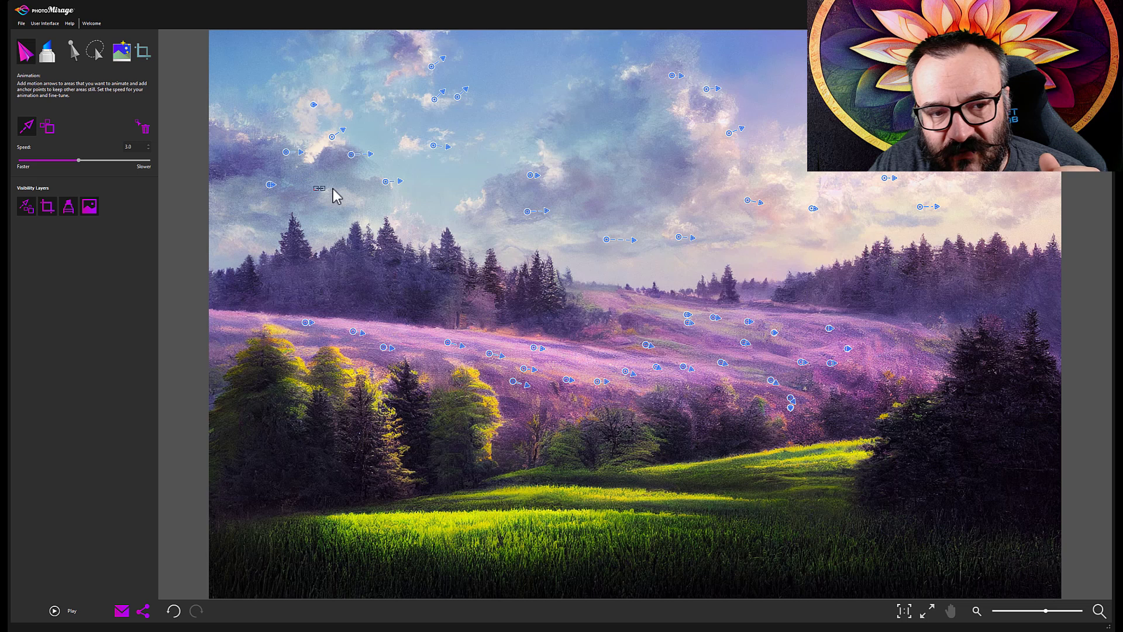
left_click(54, 617)
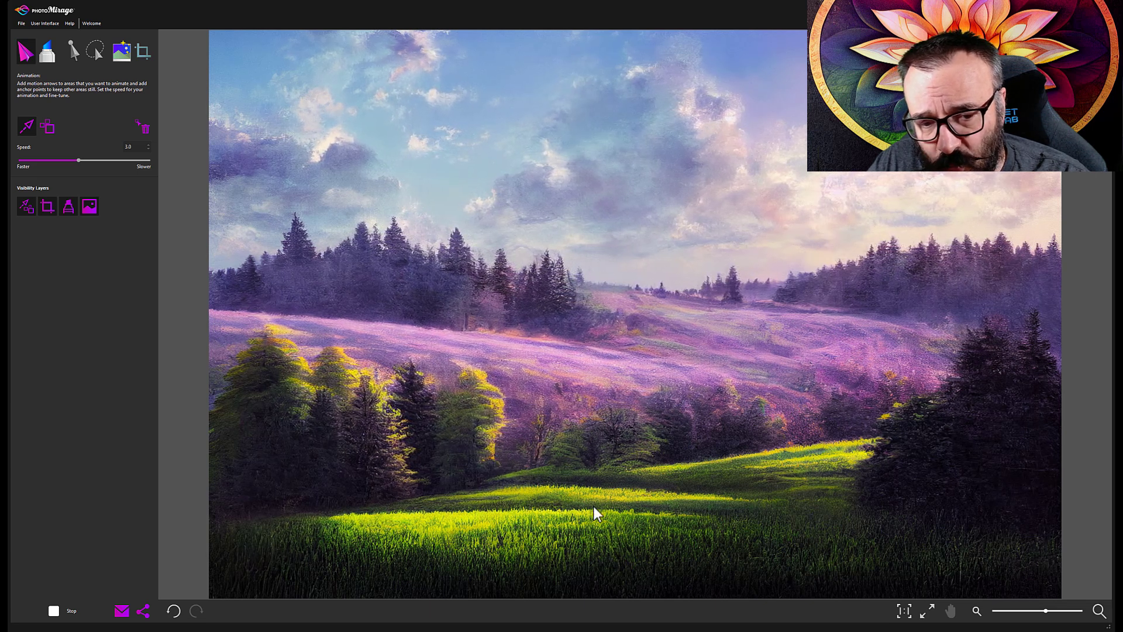
left_click(53, 611)
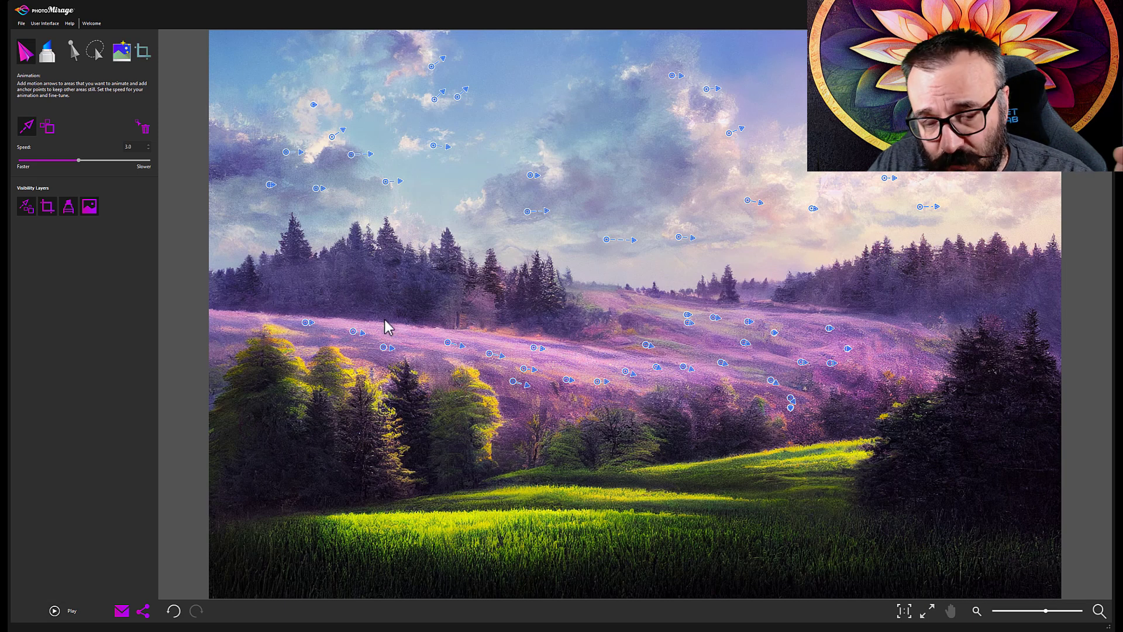
Step: Mask the near trees and bushes below the purple field and the distant forest and horizon above it with the 133-size brush
left_click(47, 51)
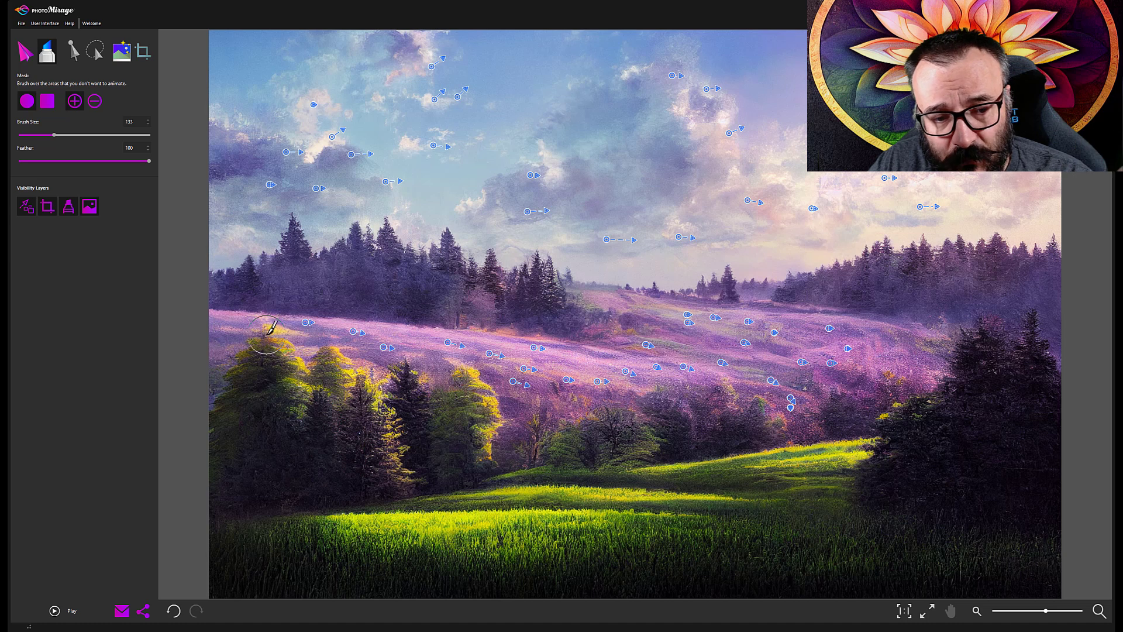
mouse_move(271, 325)
left_mouse_down()
mouse_move(266, 403)
mouse_move(246, 382)
mouse_move(235, 392)
mouse_move(208, 438)
mouse_move(221, 460)
left_mouse_up()
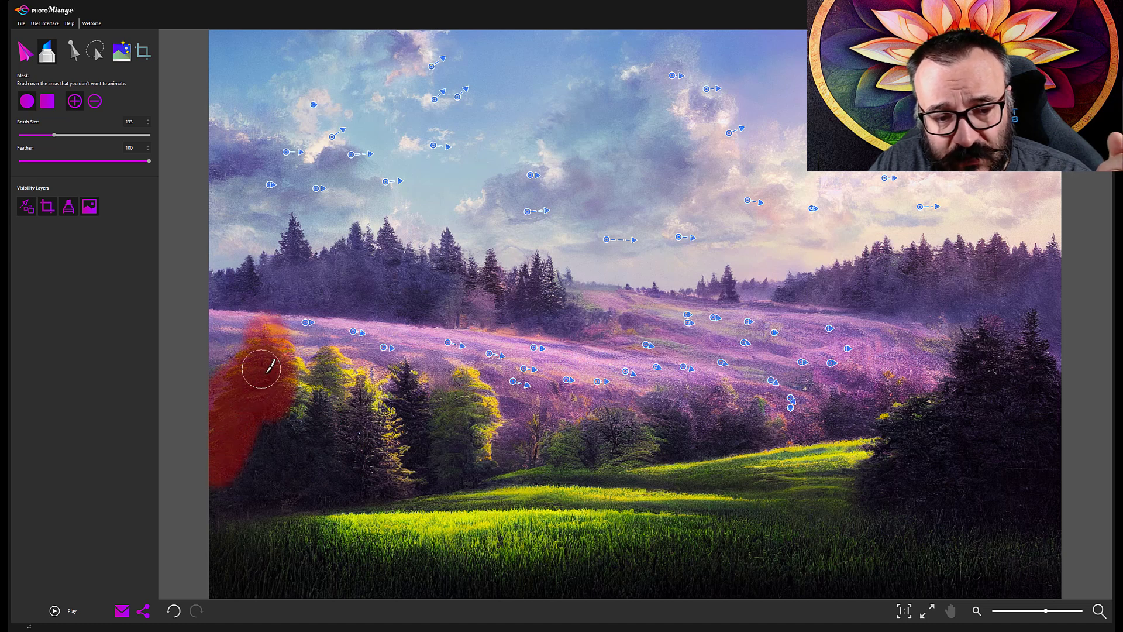
mouse_move(262, 369)
left_mouse_down()
mouse_move(330, 392)
mouse_move(328, 361)
mouse_move(298, 377)
mouse_move(322, 378)
mouse_move(363, 425)
mouse_move(361, 389)
mouse_move(392, 397)
mouse_move(405, 376)
mouse_move(440, 416)
mouse_move(468, 382)
mouse_move(404, 399)
mouse_move(478, 403)
mouse_move(495, 449)
mouse_move(603, 443)
mouse_move(560, 414)
left_mouse_up()
mouse_move(642, 423)
left_mouse_down()
mouse_move(734, 409)
mouse_move(765, 431)
mouse_move(846, 435)
mouse_move(938, 394)
mouse_move(983, 328)
mouse_move(844, 279)
mouse_move(761, 281)
mouse_move(1023, 252)
mouse_move(939, 270)
left_mouse_up()
left_click_drag(1026, 298, 1033, 366)
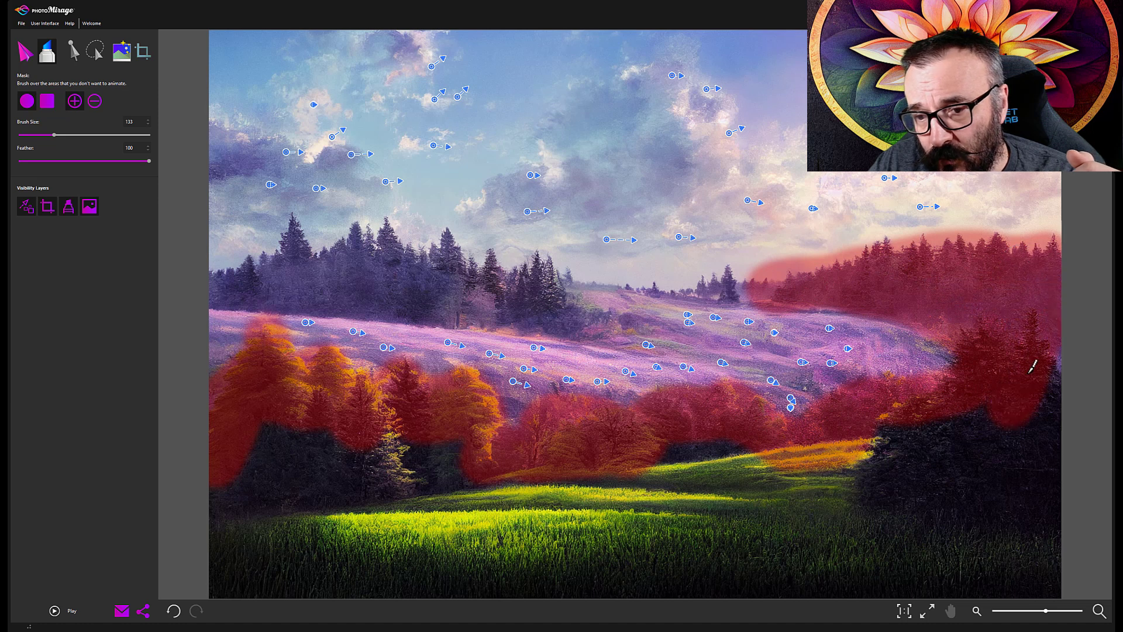
mouse_move(785, 284)
left_mouse_down()
mouse_move(541, 288)
mouse_move(572, 319)
mouse_move(628, 325)
mouse_move(370, 288)
left_mouse_up()
mouse_move(250, 286)
left_mouse_down()
mouse_move(305, 230)
mouse_move(313, 264)
mouse_move(404, 266)
mouse_move(313, 256)
mouse_move(375, 241)
mouse_move(425, 249)
mouse_move(468, 274)
mouse_move(444, 250)
mouse_move(454, 250)
mouse_move(532, 289)
mouse_move(486, 279)
mouse_move(565, 260)
left_mouse_up()
Step: Mask the rest of the near trees and the whole green foreground, enlarging the mask brush to 257, and preview the animation
left_click_drag(369, 486, 315, 434)
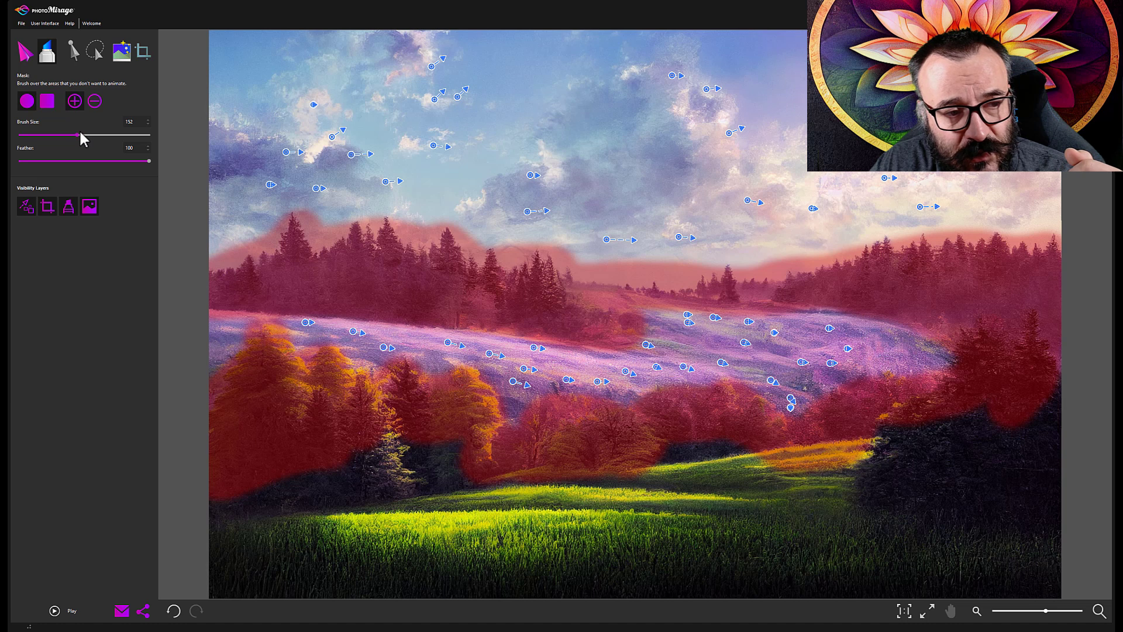
mouse_move(299, 535)
left_mouse_down()
mouse_move(293, 551)
mouse_move(843, 563)
left_mouse_up()
mouse_move(426, 513)
left_mouse_down()
mouse_move(389, 512)
mouse_move(339, 454)
mouse_move(324, 471)
mouse_move(431, 475)
mouse_move(268, 478)
mouse_move(480, 465)
mouse_move(665, 484)
mouse_move(705, 464)
mouse_move(892, 481)
mouse_move(995, 464)
mouse_move(885, 463)
mouse_move(932, 429)
mouse_move(1071, 400)
mouse_move(1026, 475)
mouse_move(1057, 488)
left_mouse_up()
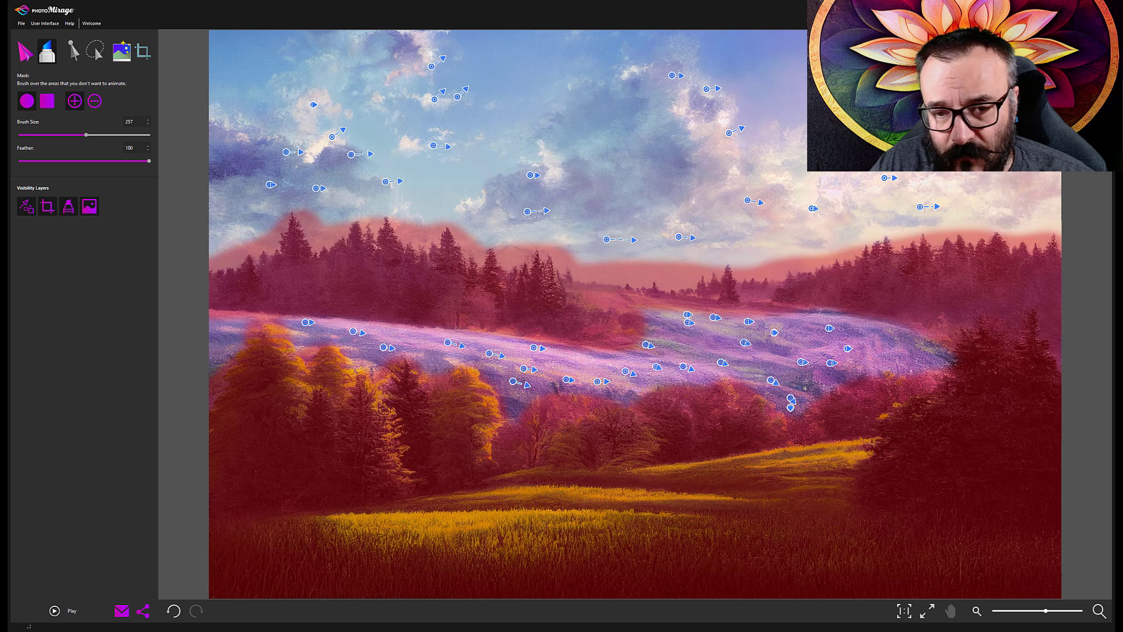
left_click(54, 610)
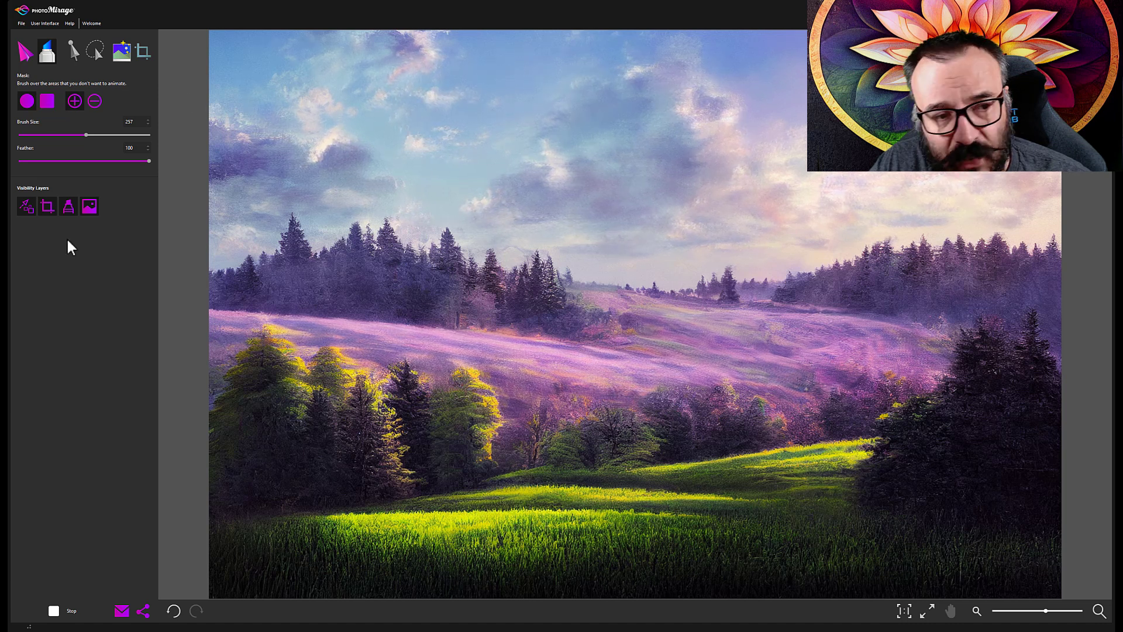
left_click(53, 611)
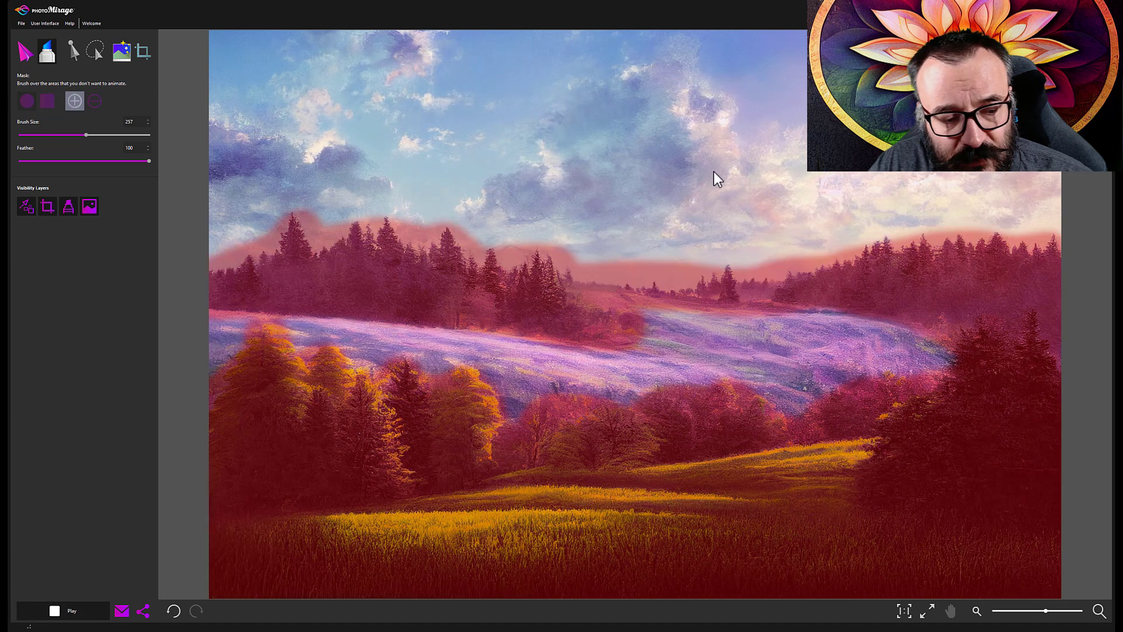
Step: Mask separate round patches of the clouds across the sky, reducing the brush size to 172 after the first patch, and preview the animation
left_click(683, 151)
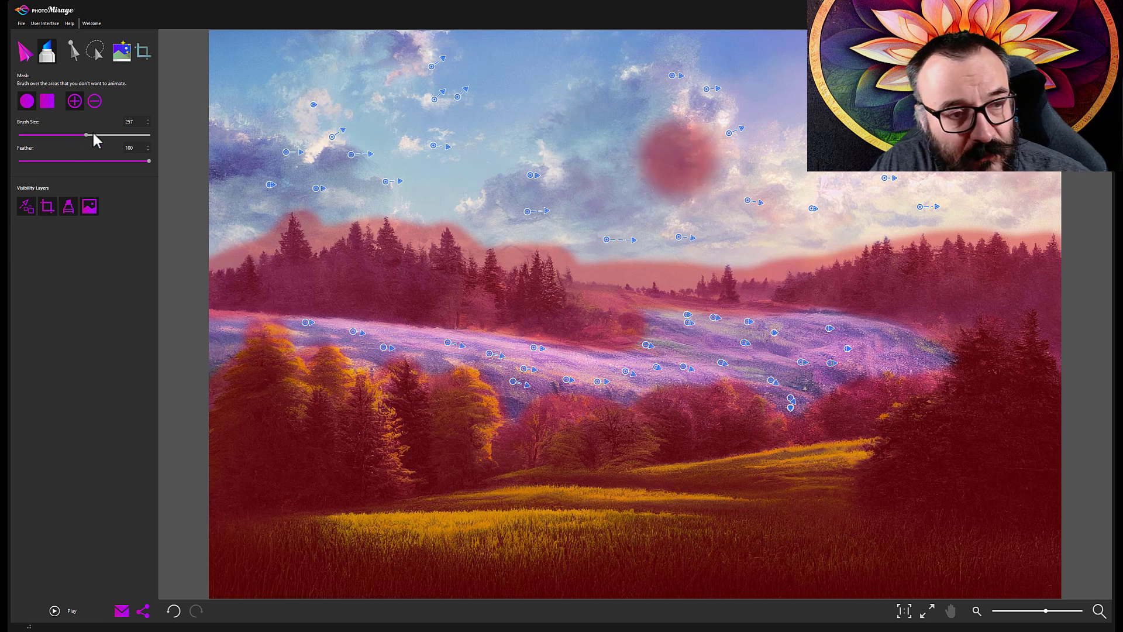
left_click_drag(84, 134, 63, 134)
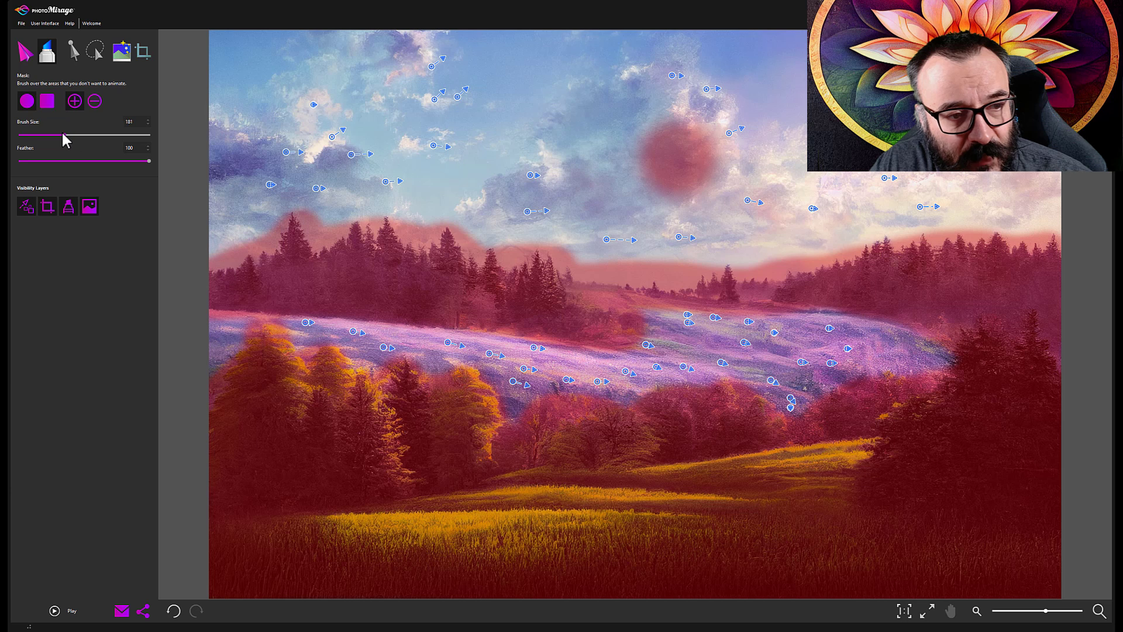
mouse_move(614, 141)
left_mouse_down()
mouse_move(607, 166)
mouse_move(609, 136)
mouse_move(626, 136)
mouse_move(570, 125)
left_mouse_up()
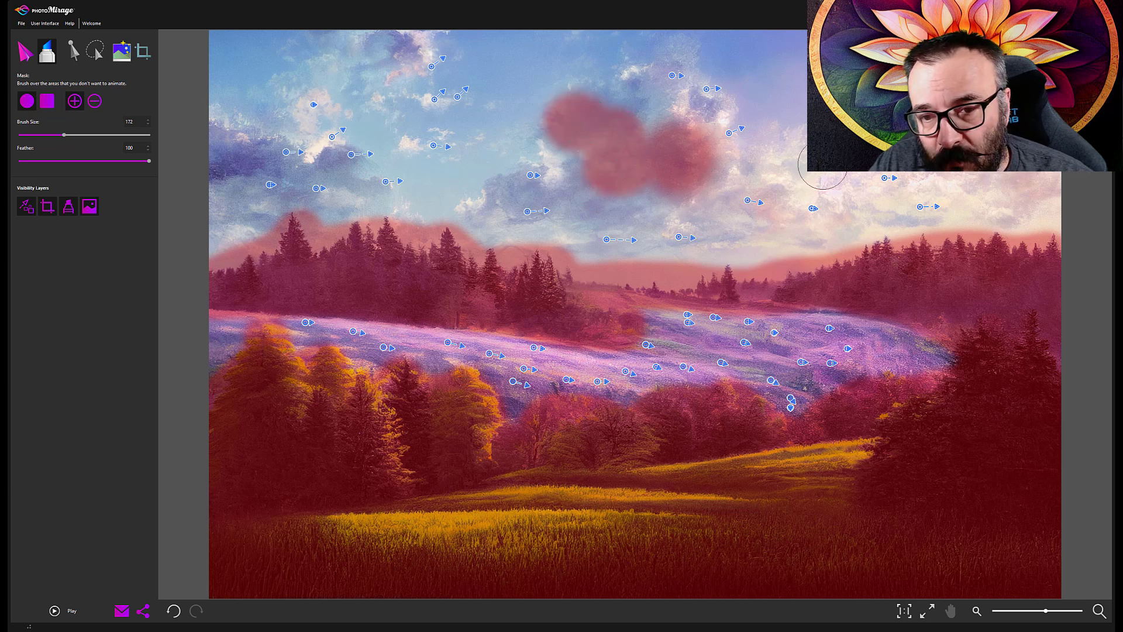
mouse_move(822, 168)
left_mouse_down()
mouse_move(814, 153)
mouse_move(824, 173)
left_mouse_up()
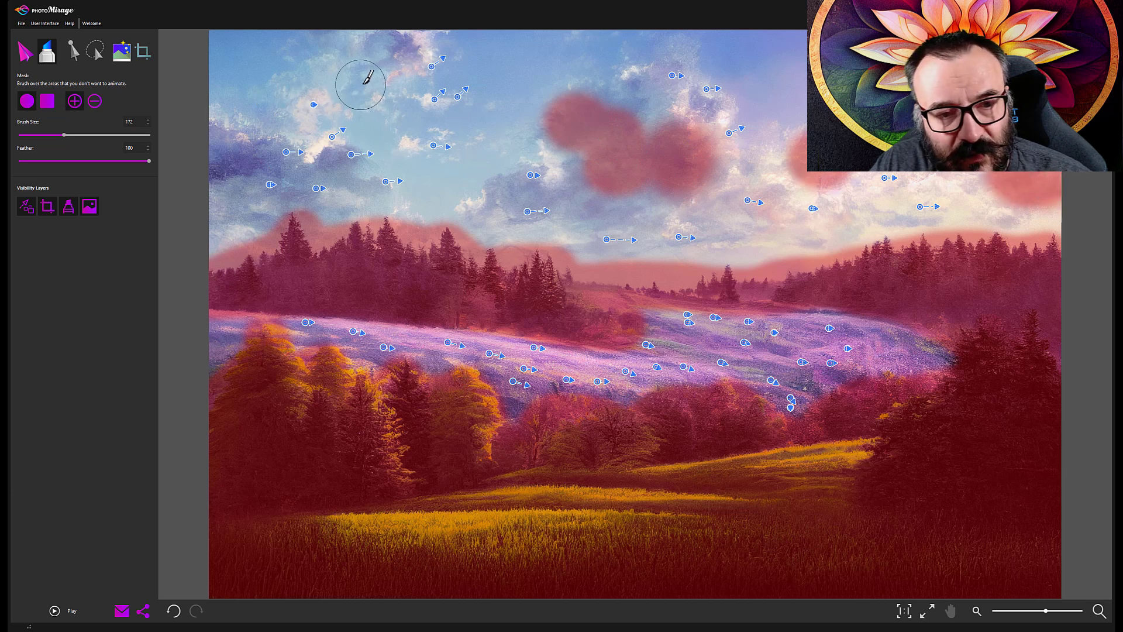
left_click_drag(361, 79, 367, 89)
left_click_drag(246, 115, 244, 125)
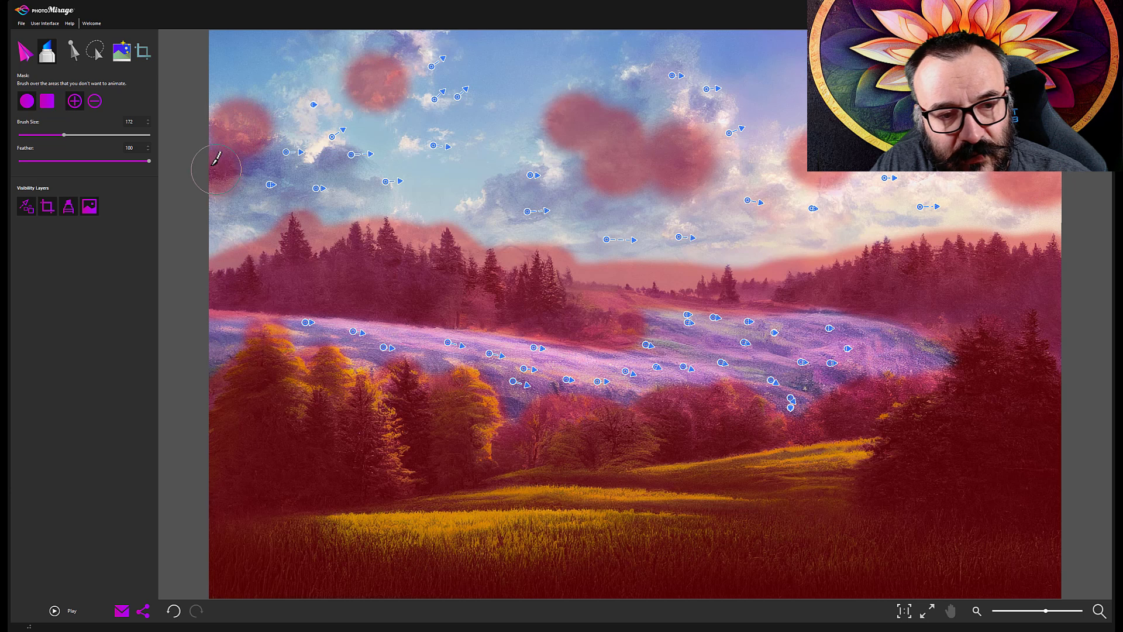
left_click_drag(458, 194, 463, 198)
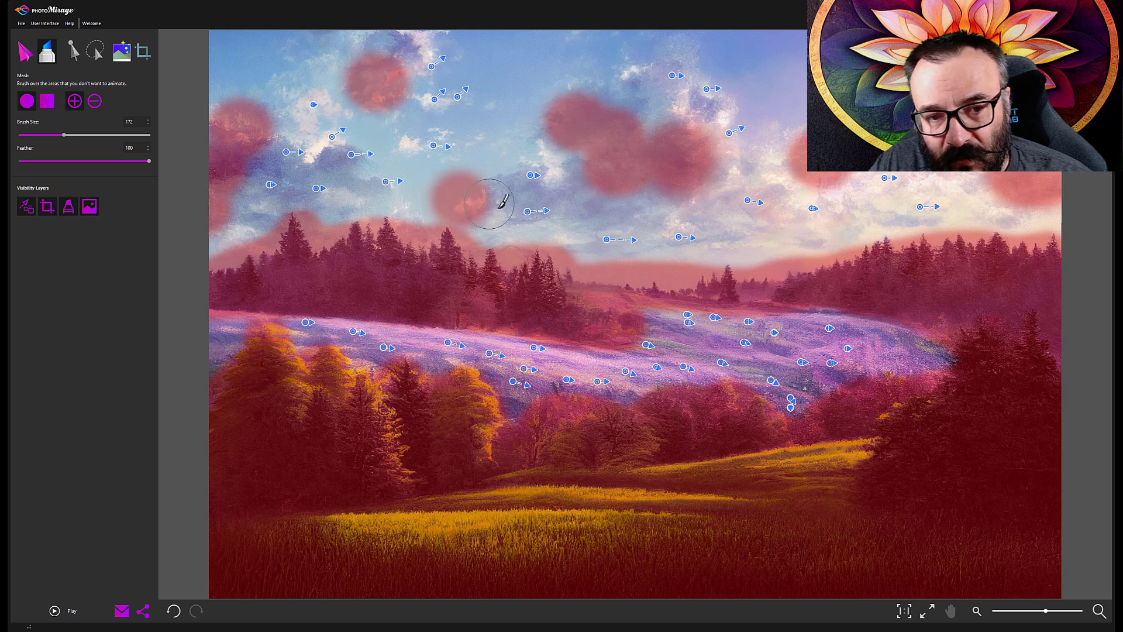
left_click(54, 610)
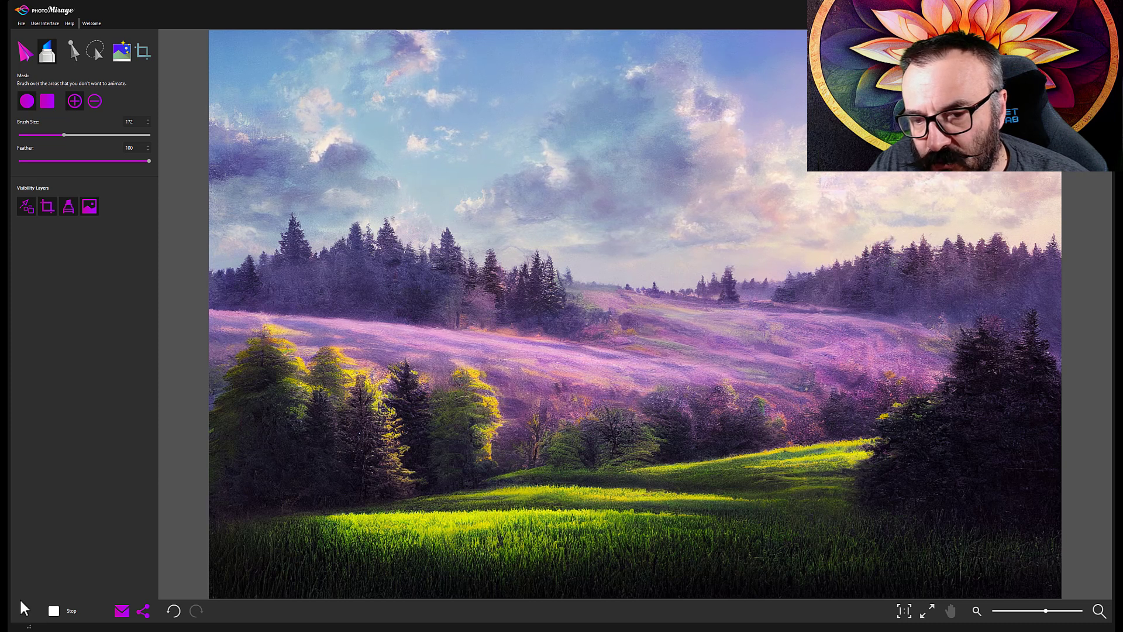
left_click(56, 610)
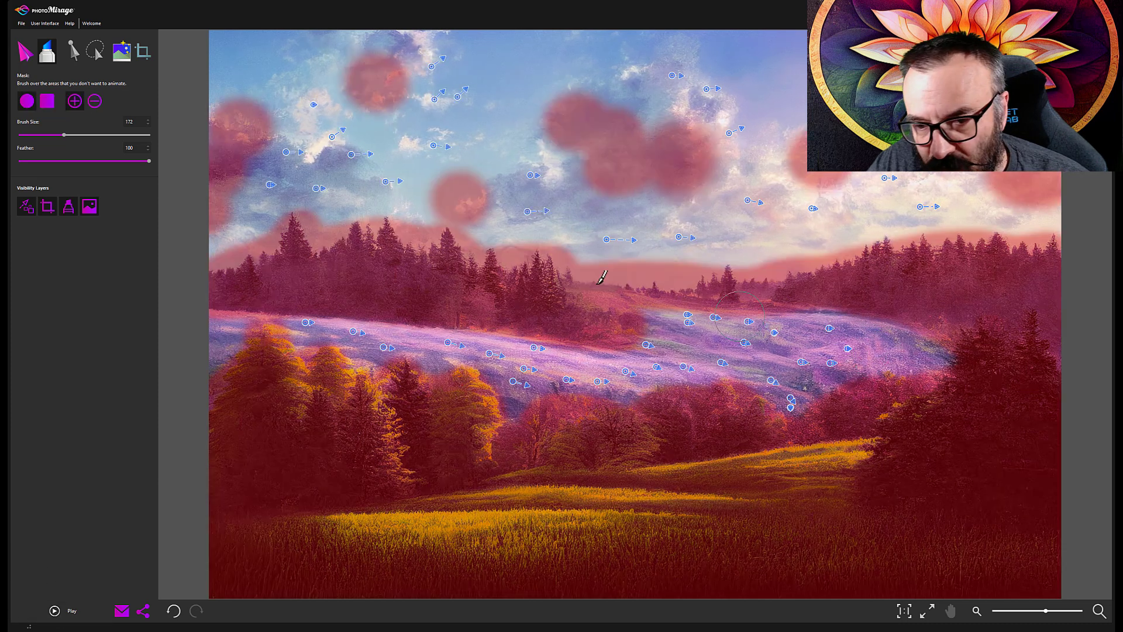
Step: Add more short rightward motion arrows at the purple field's right end and in its remaining gaps, and preview the animation
left_click(26, 55)
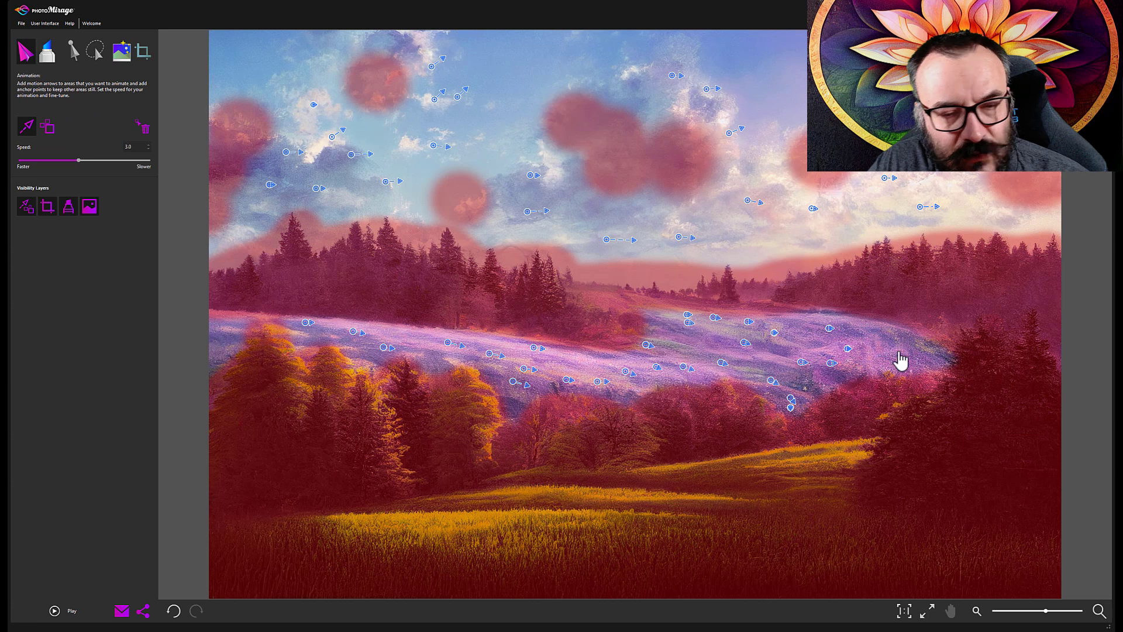
mouse_move(888, 348)
left_mouse_down()
mouse_move(856, 329)
mouse_move(889, 359)
mouse_move(913, 358)
left_mouse_up()
mouse_move(808, 335)
left_mouse_down()
mouse_move(743, 350)
mouse_move(765, 357)
left_mouse_up()
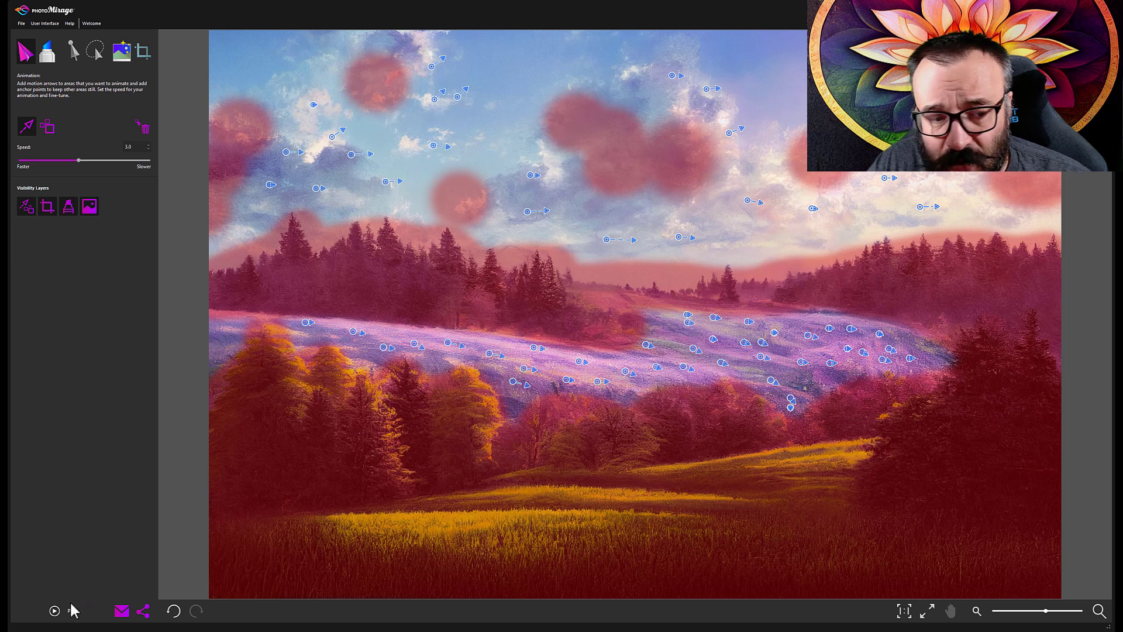
left_click(54, 611)
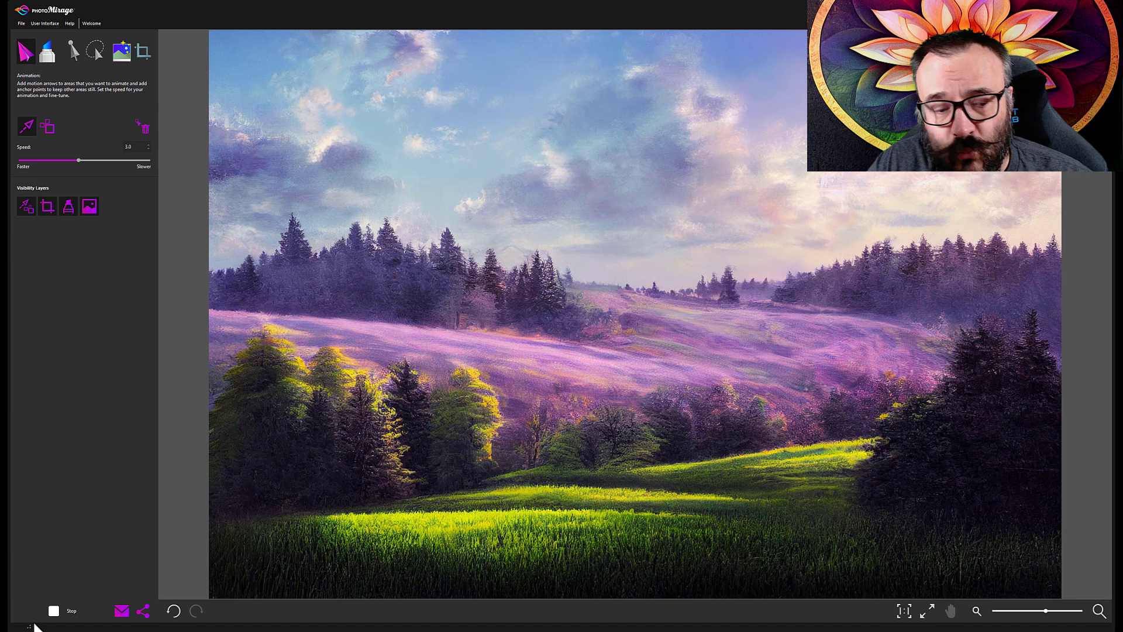
left_click(57, 610)
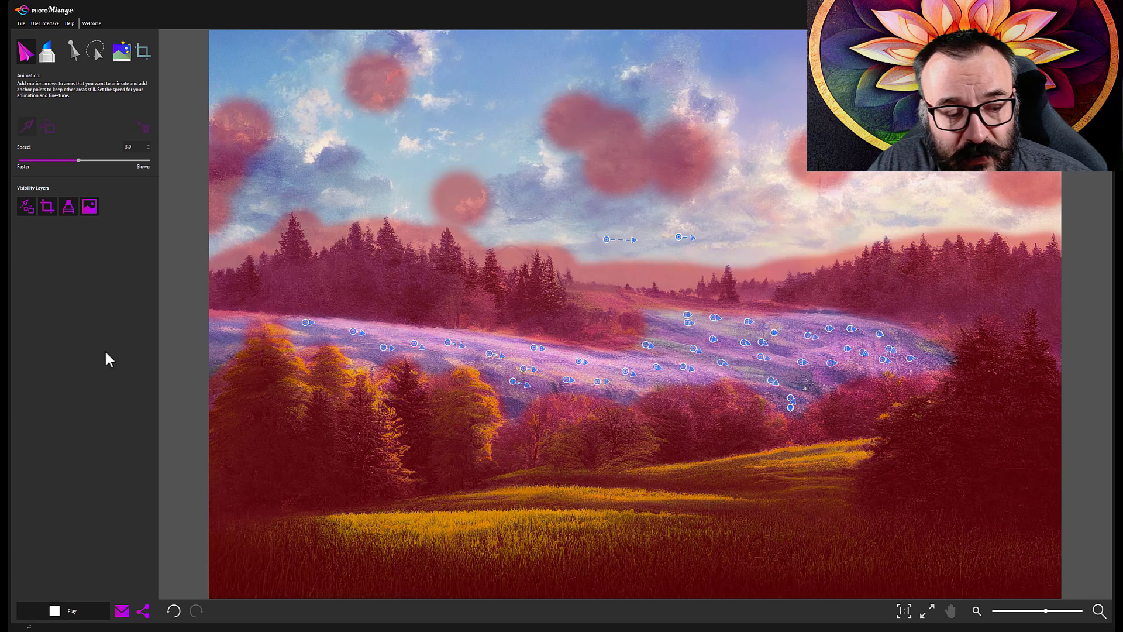
Step: Open the video export and set the image size to 1920 x 1080 (16:9, HD), the loop duration to 30 s and the quality to High
left_click(21, 24)
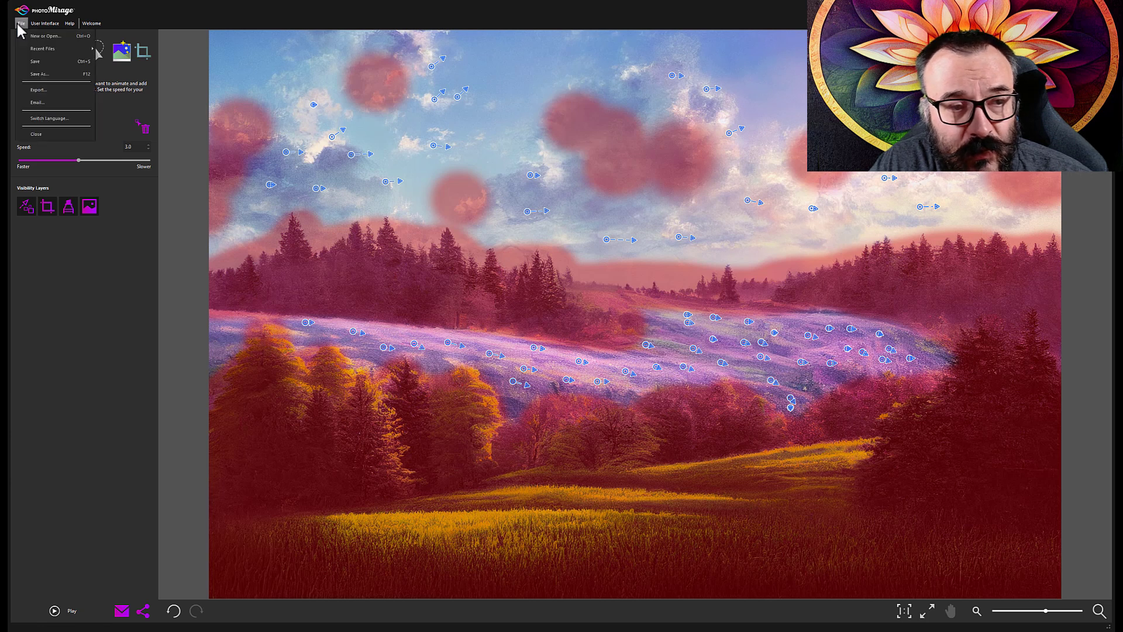
left_click(65, 91)
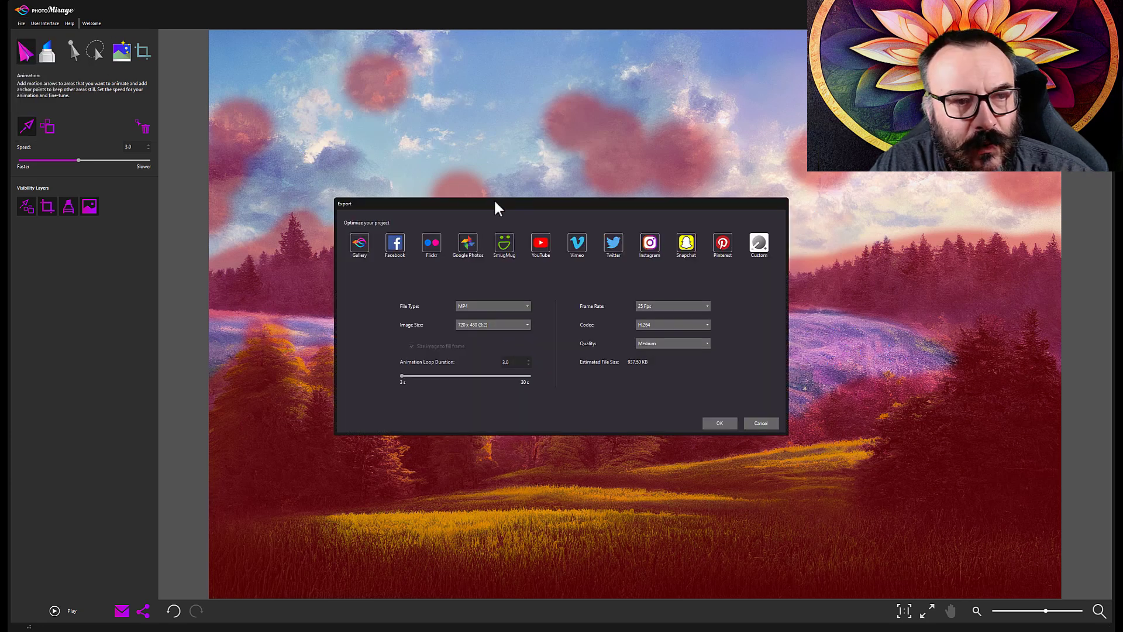
left_click(526, 325)
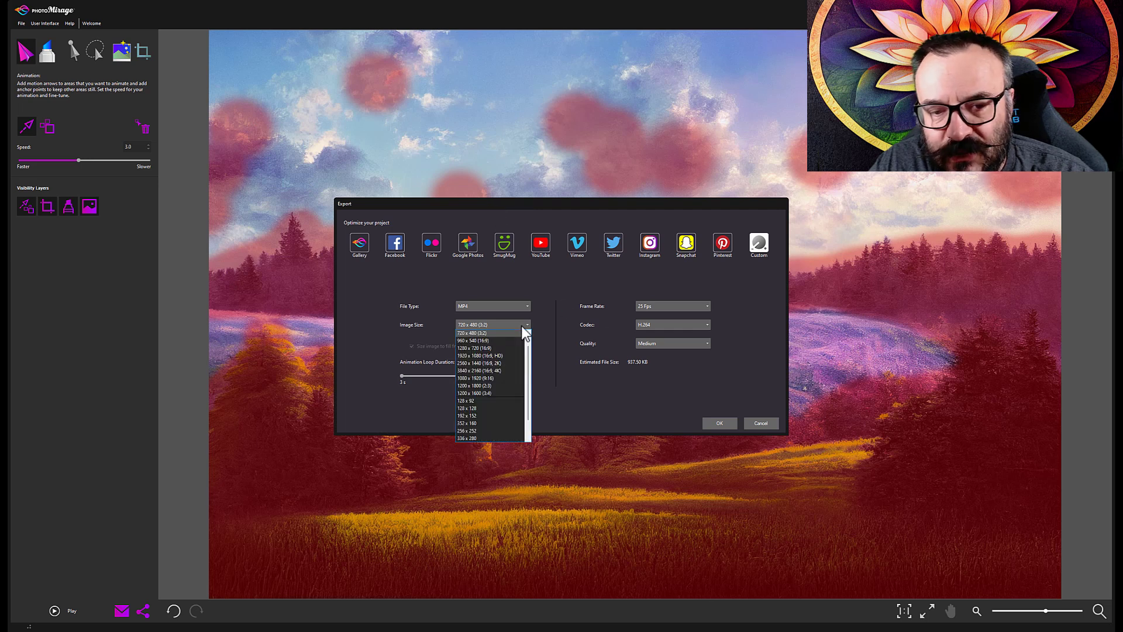
left_click(490, 356)
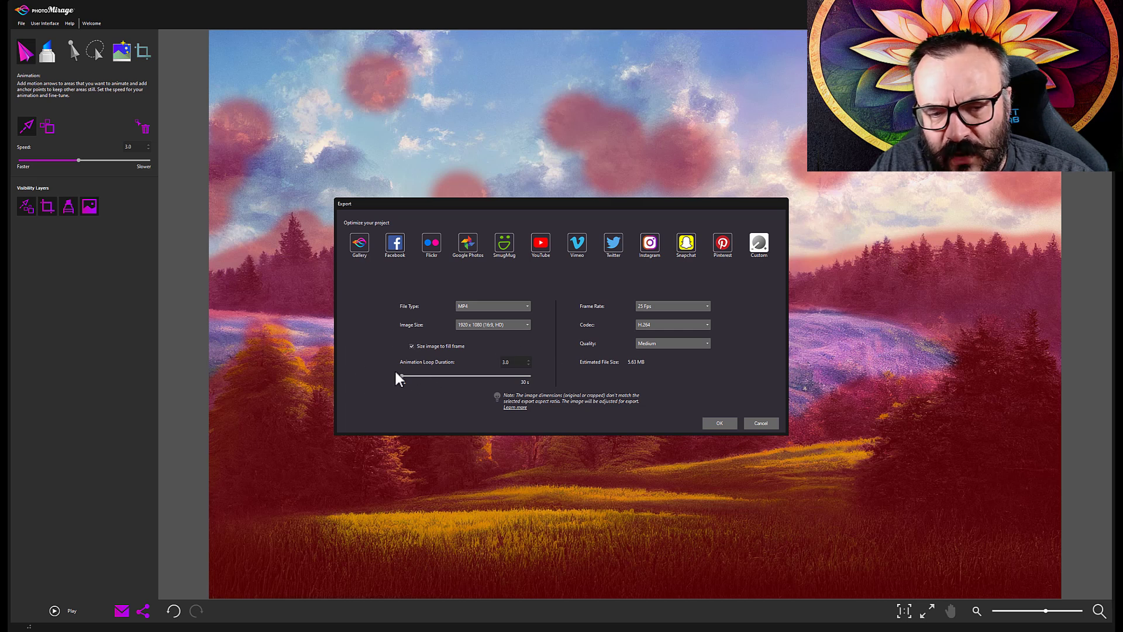
left_click_drag(403, 377, 549, 375)
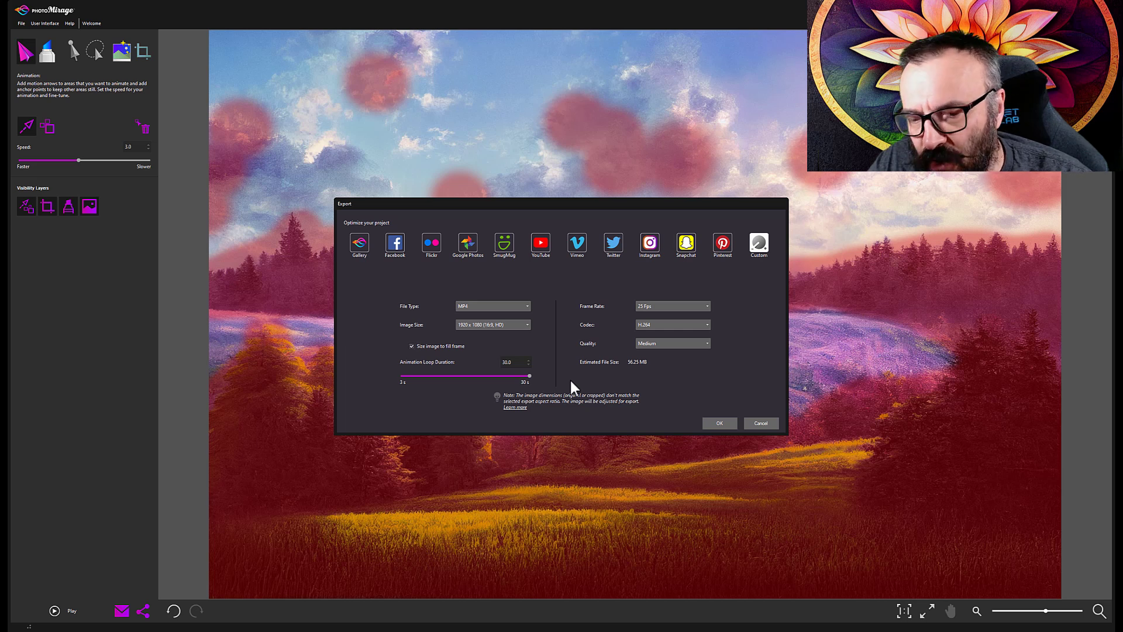
left_click(665, 341)
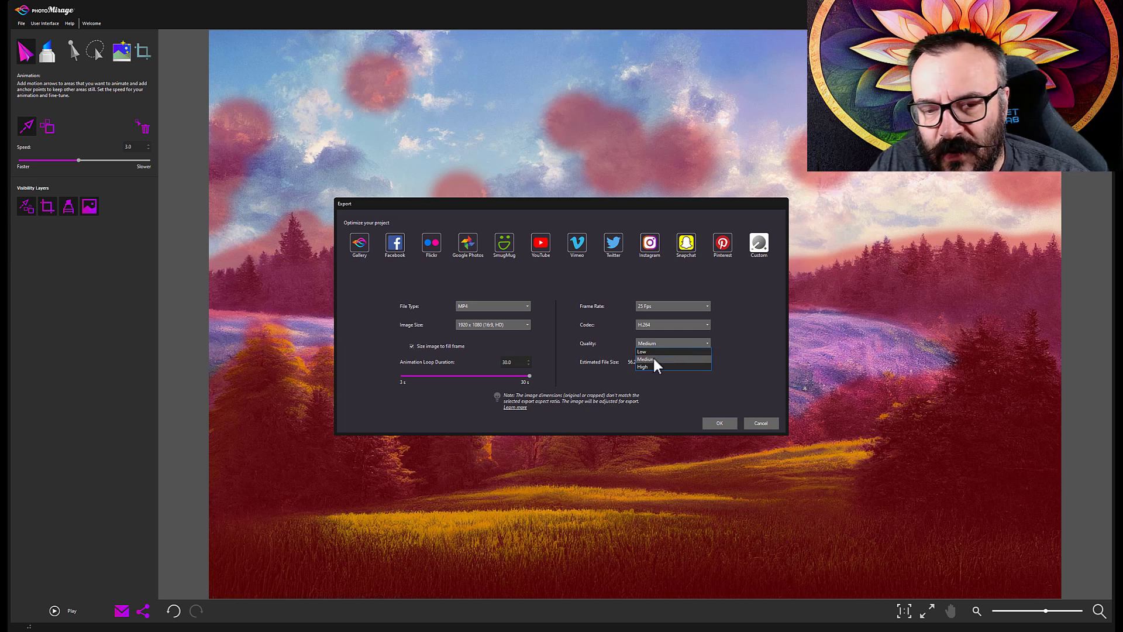
left_click(654, 367)
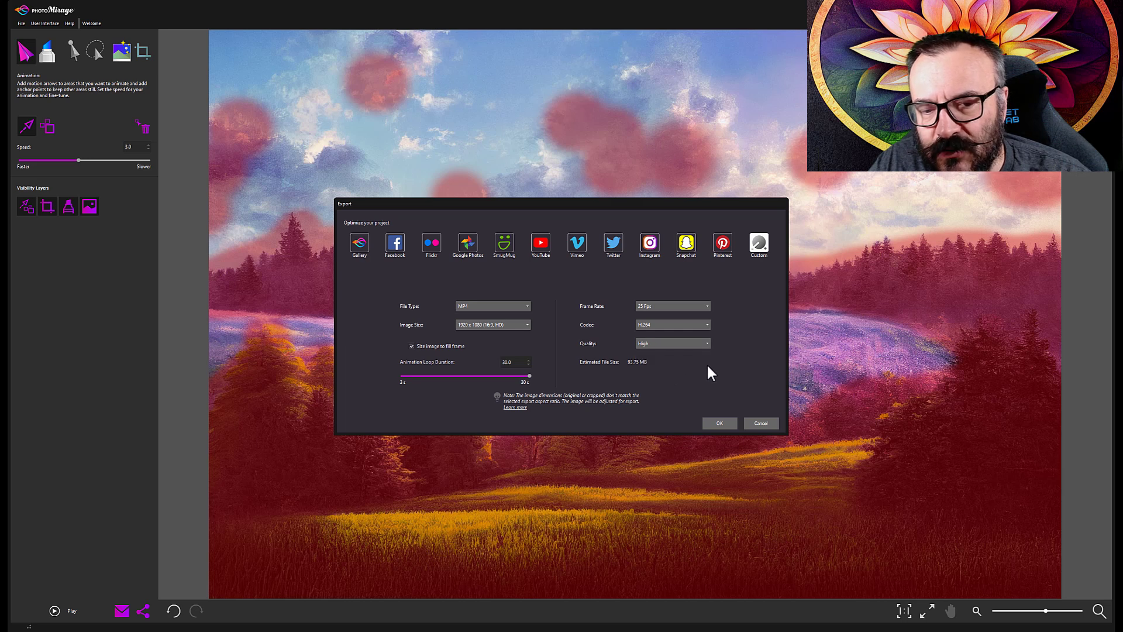
Step: Set the export frame rate to 30 fps
left_click(708, 307)
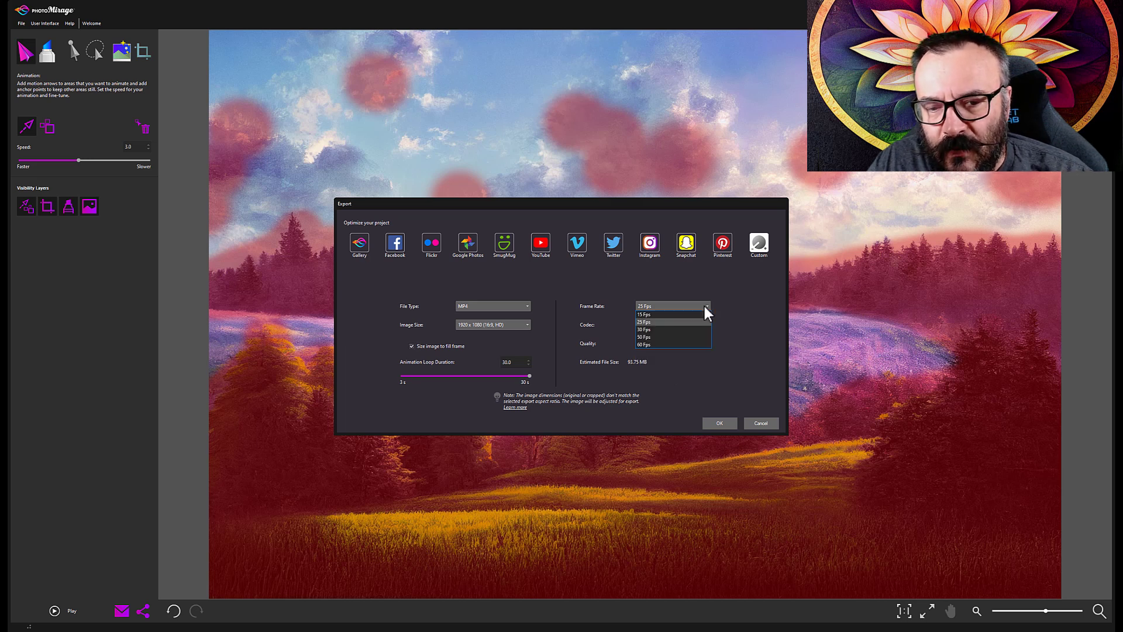
left_click(652, 329)
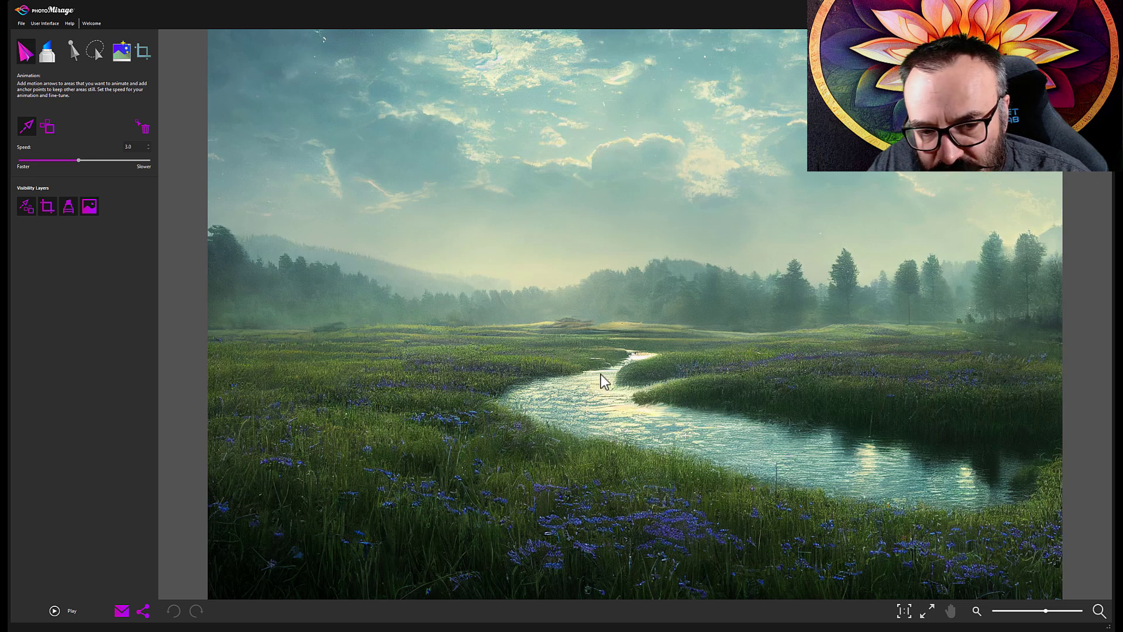
Step: Draw short motion arrows along the river's whole course, following its bend from the distant narrow end to the dark water near the right bank
left_click_drag(595, 375, 600, 373)
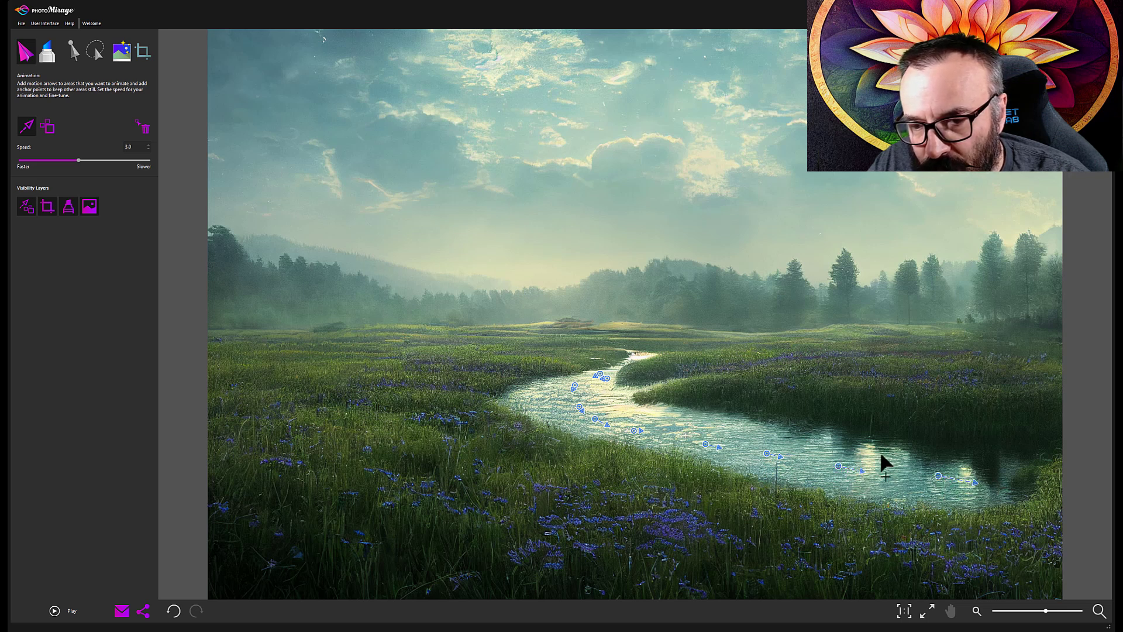
mouse_move(881, 455)
left_mouse_down()
mouse_move(901, 458)
mouse_move(927, 486)
mouse_move(963, 466)
left_mouse_up()
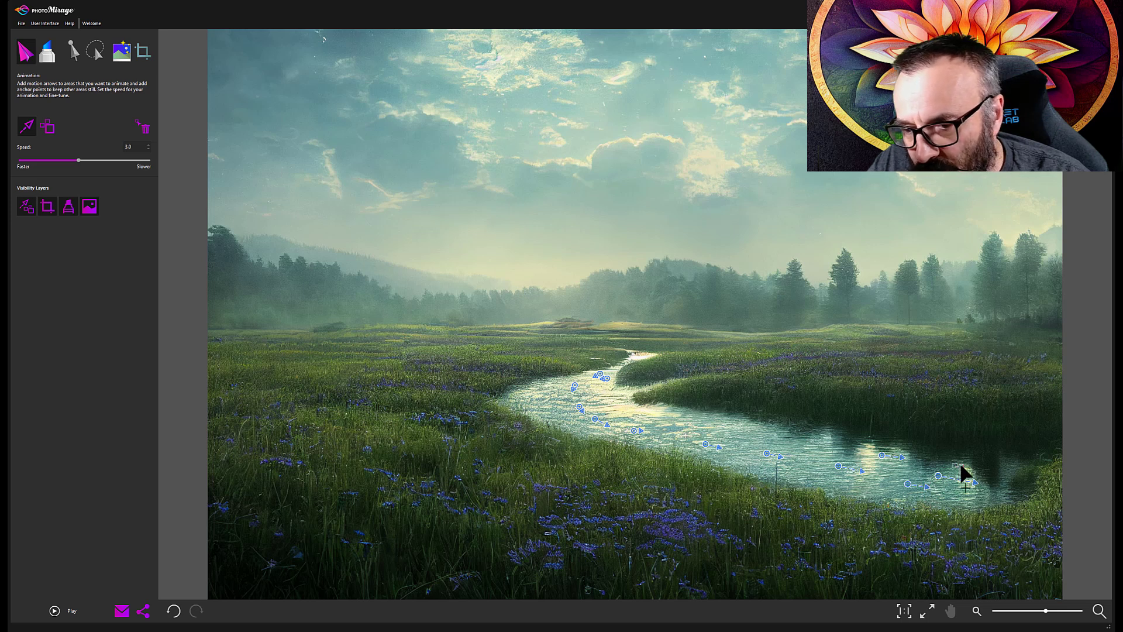
mouse_move(729, 424)
left_mouse_down()
mouse_move(680, 426)
mouse_move(593, 393)
left_mouse_up()
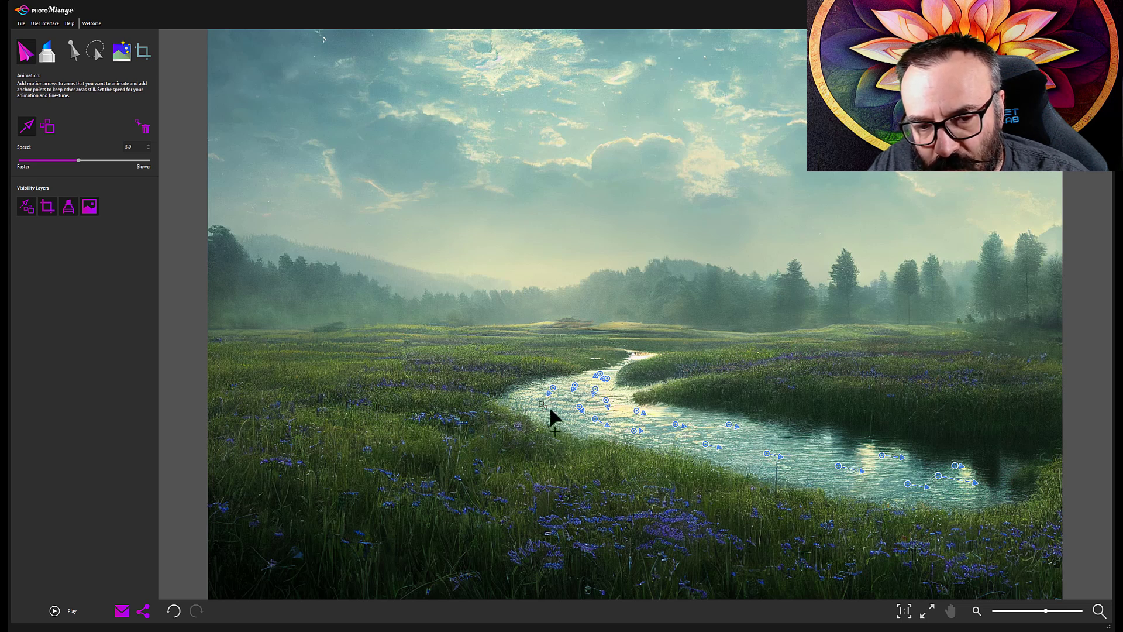
left_click_drag(567, 399, 568, 403)
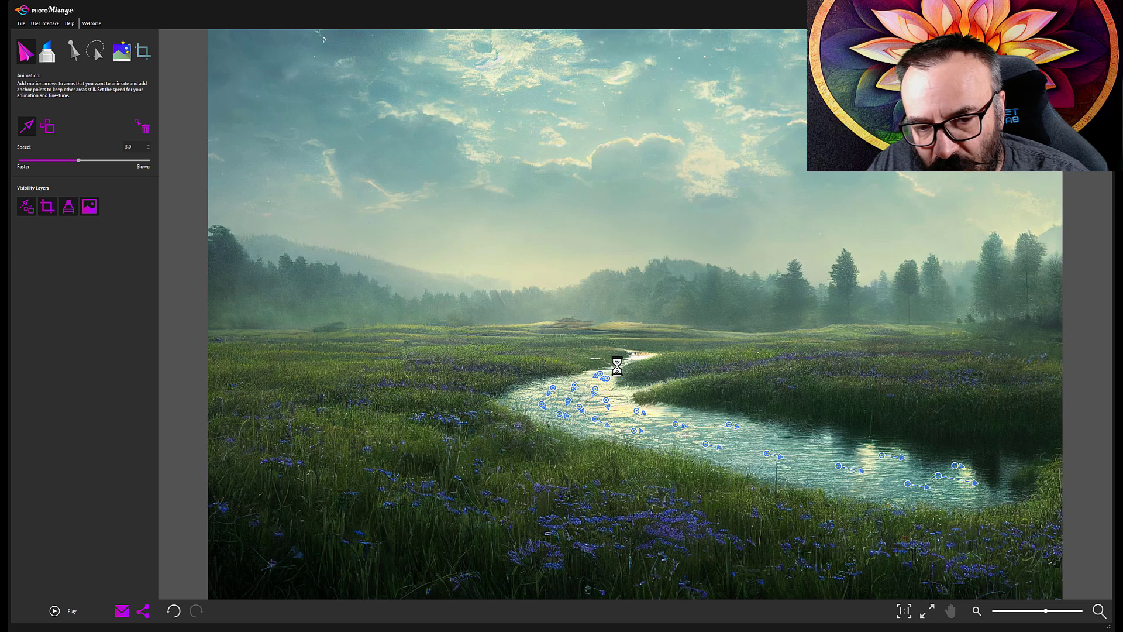
left_click_drag(611, 367, 615, 369)
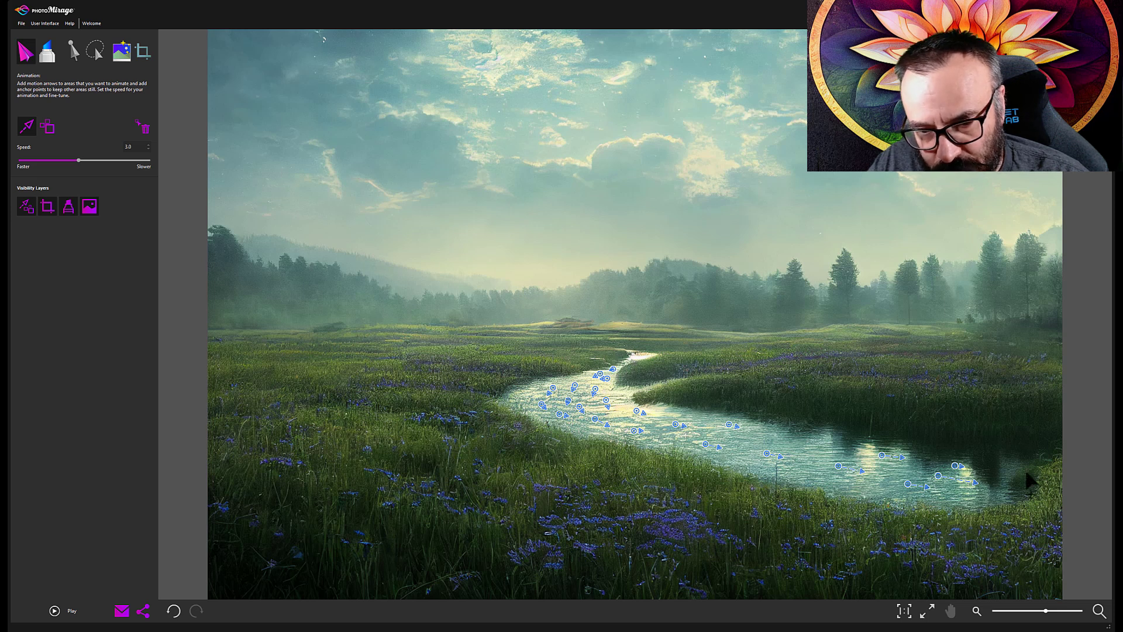
left_click_drag(1007, 468, 1019, 479)
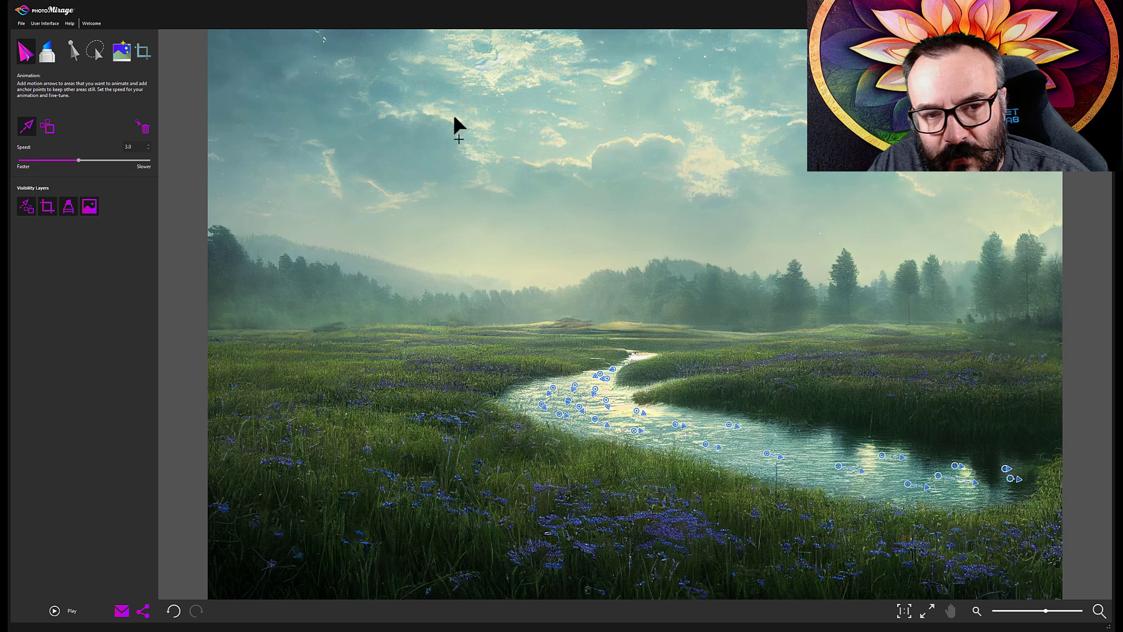
Step: Draw short rightward motion arrows across the clouds, slanting some slightly upward, and tiny rightward ones in the mist along the distant treeline
mouse_move(454, 118)
left_mouse_down()
mouse_move(481, 106)
mouse_move(499, 121)
mouse_move(496, 149)
left_mouse_up()
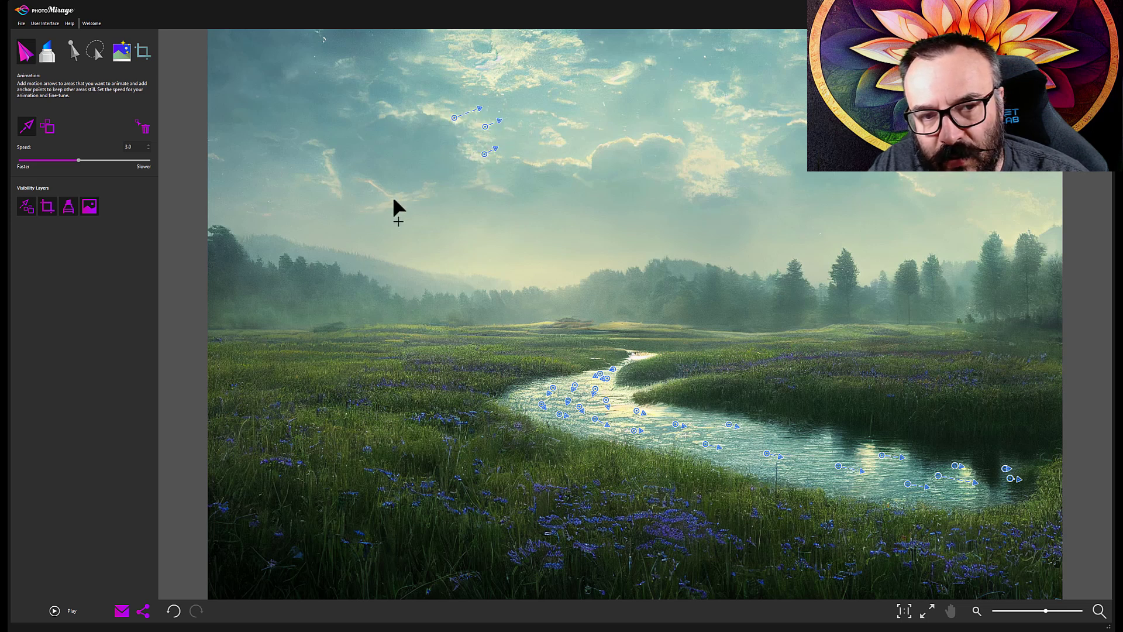
left_click_drag(395, 200, 413, 193)
left_click_drag(577, 162, 586, 154)
mouse_move(682, 143)
left_mouse_down()
mouse_move(695, 136)
mouse_move(752, 160)
left_mouse_up()
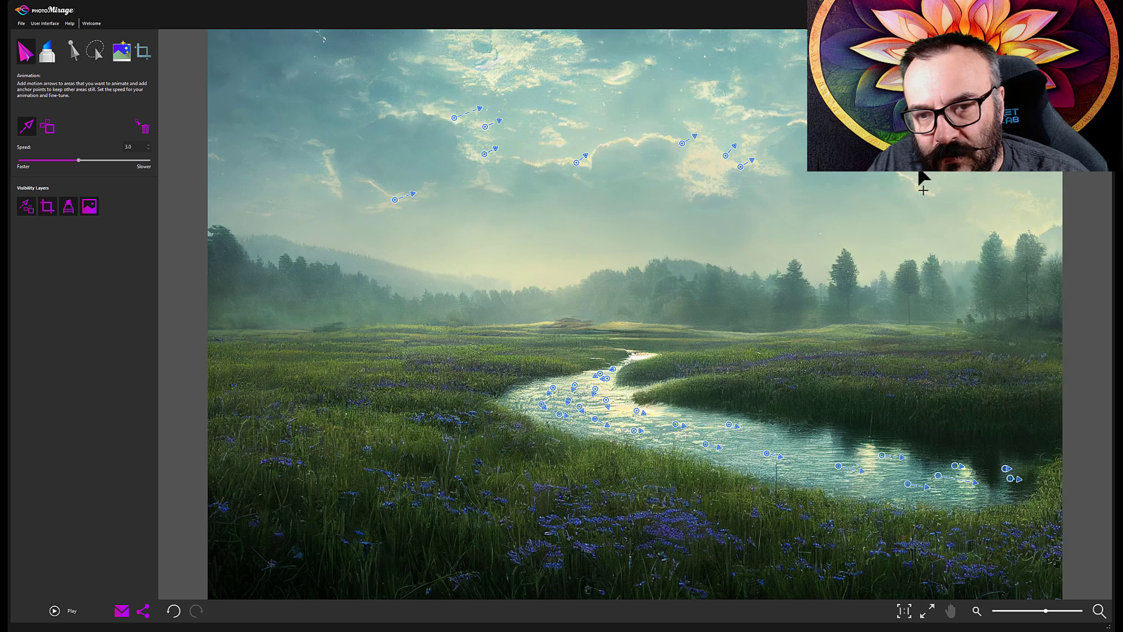
left_click_drag(910, 177, 929, 174)
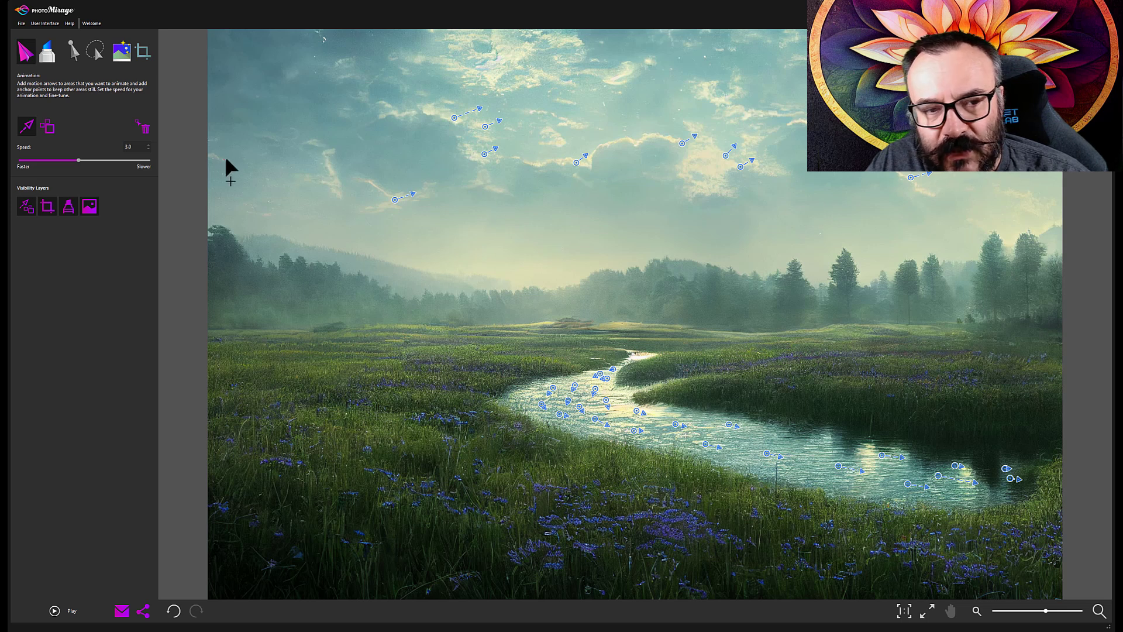
left_click_drag(224, 160, 237, 159)
left_click_drag(480, 69, 502, 68)
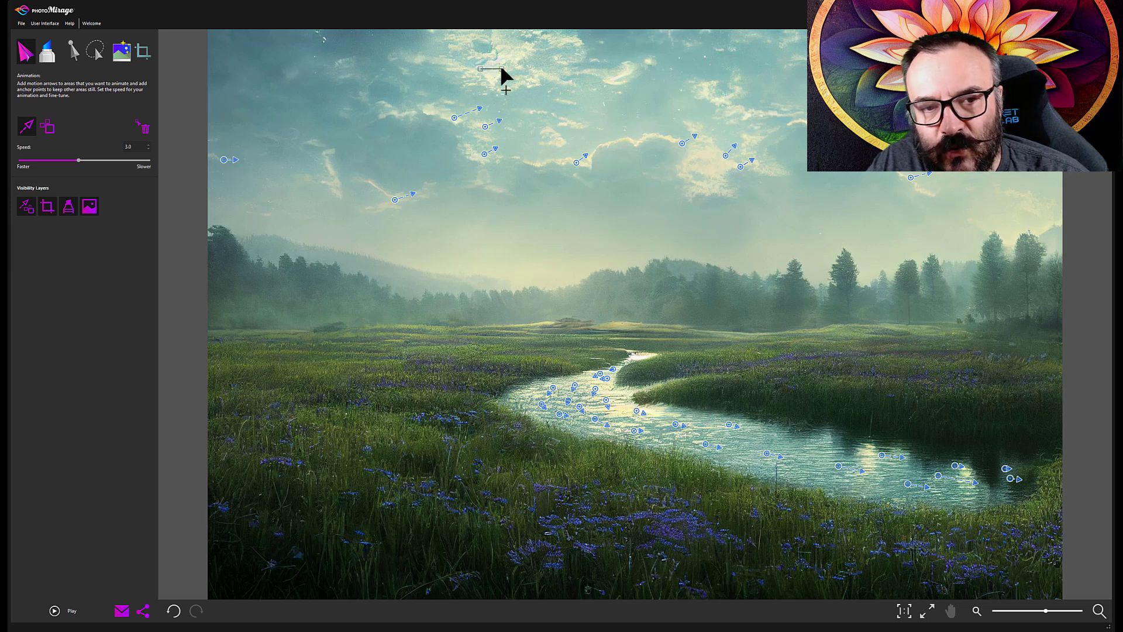
left_click_drag(626, 69, 651, 69)
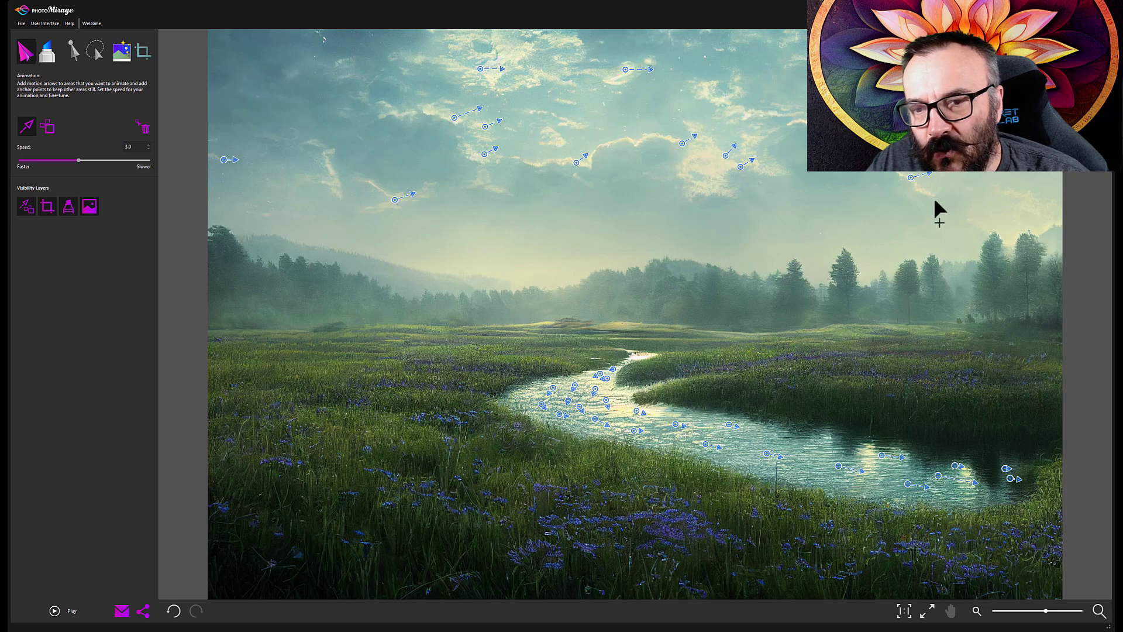
left_click_drag(724, 194, 738, 194)
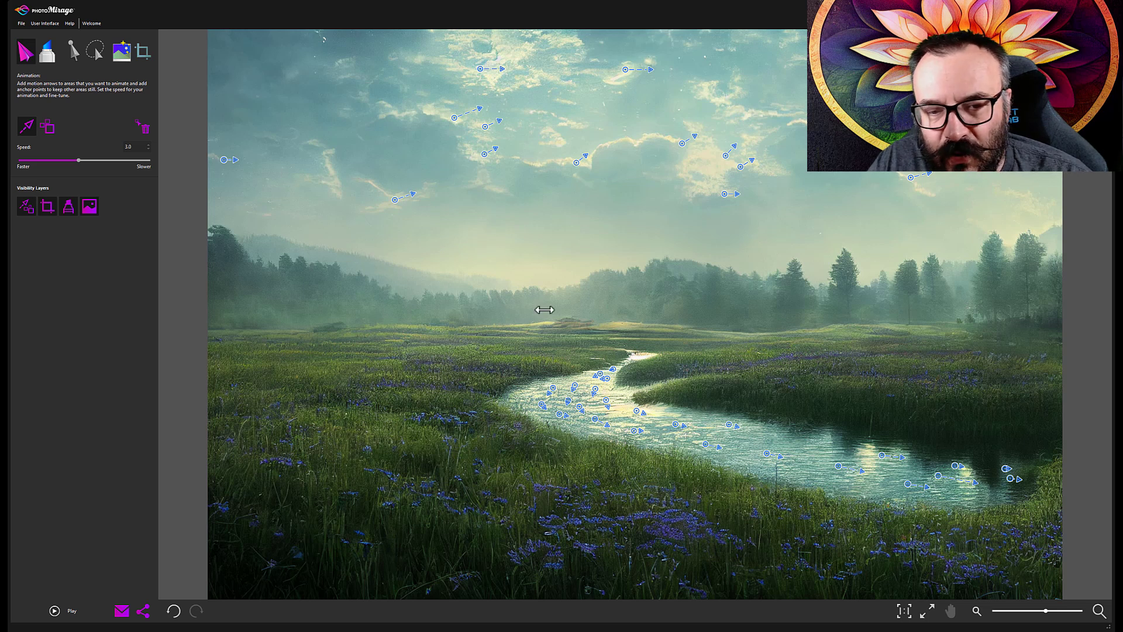
mouse_move(413, 283)
left_mouse_down()
mouse_move(390, 277)
mouse_move(359, 300)
left_mouse_up()
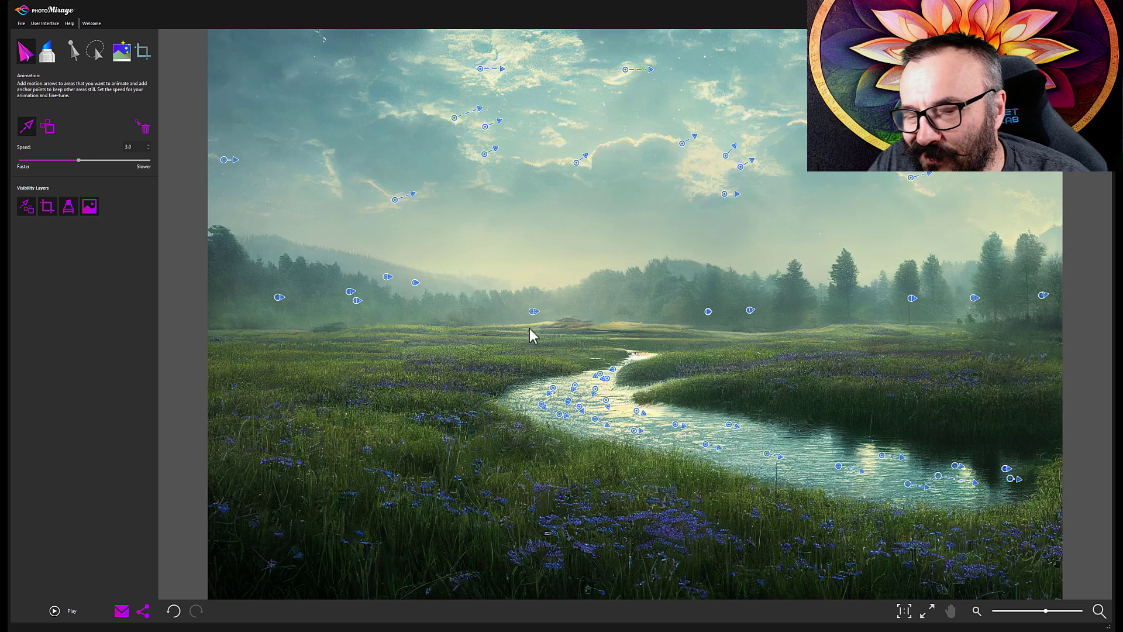
Step: Mask the hills, distant trees and far meadow edge, reducing the mask brush to 123 and leaving gaps around the mist arrows
left_click(46, 57)
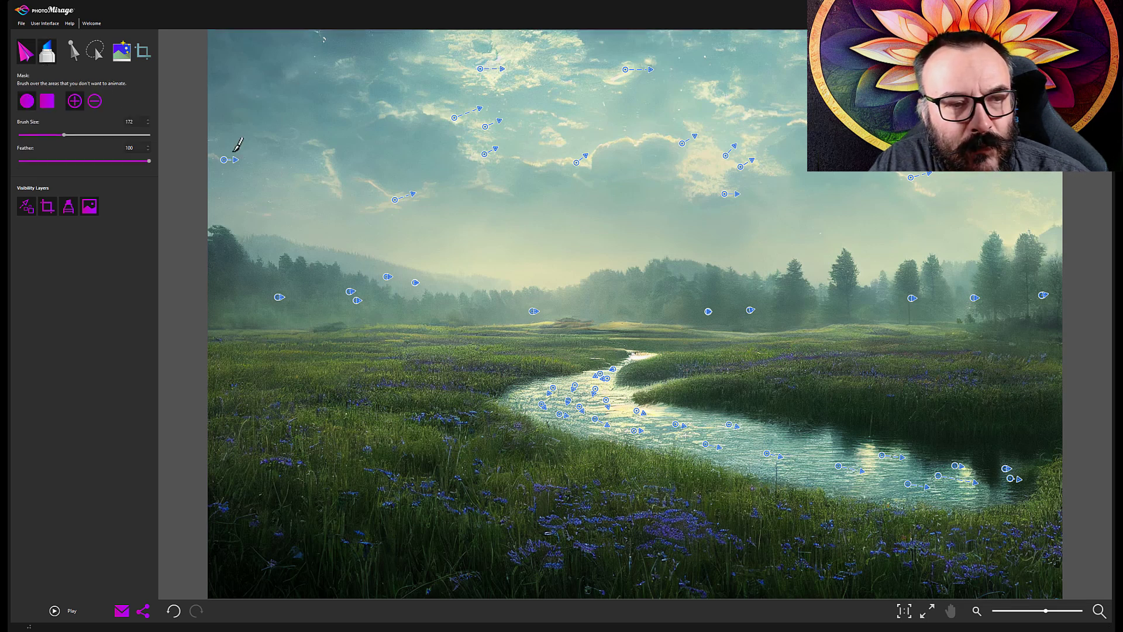
mouse_move(226, 240)
left_mouse_down()
mouse_move(216, 267)
mouse_move(293, 258)
mouse_move(196, 271)
mouse_move(200, 295)
left_mouse_up()
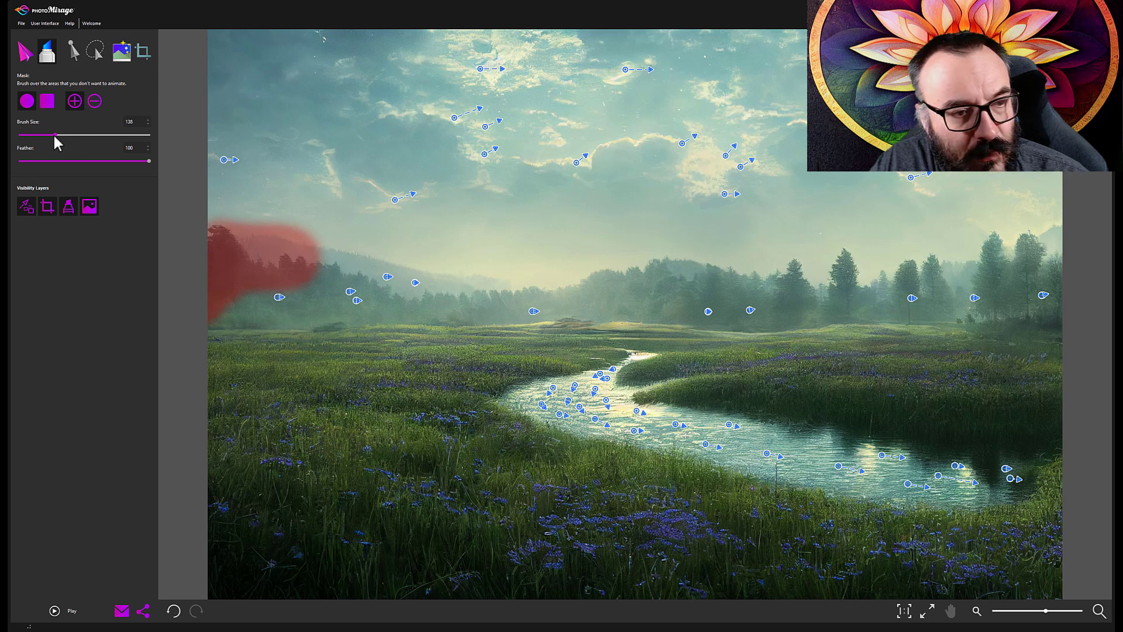
left_click_drag(208, 336, 318, 342)
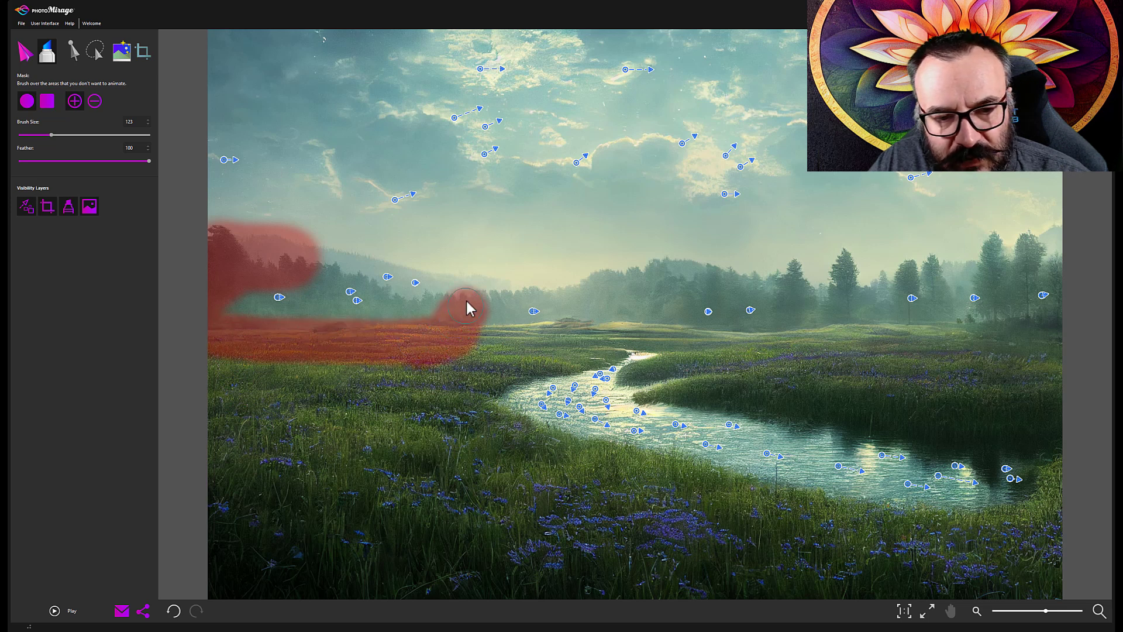
left_click_drag(466, 303, 487, 281)
left_click_drag(303, 244, 384, 253)
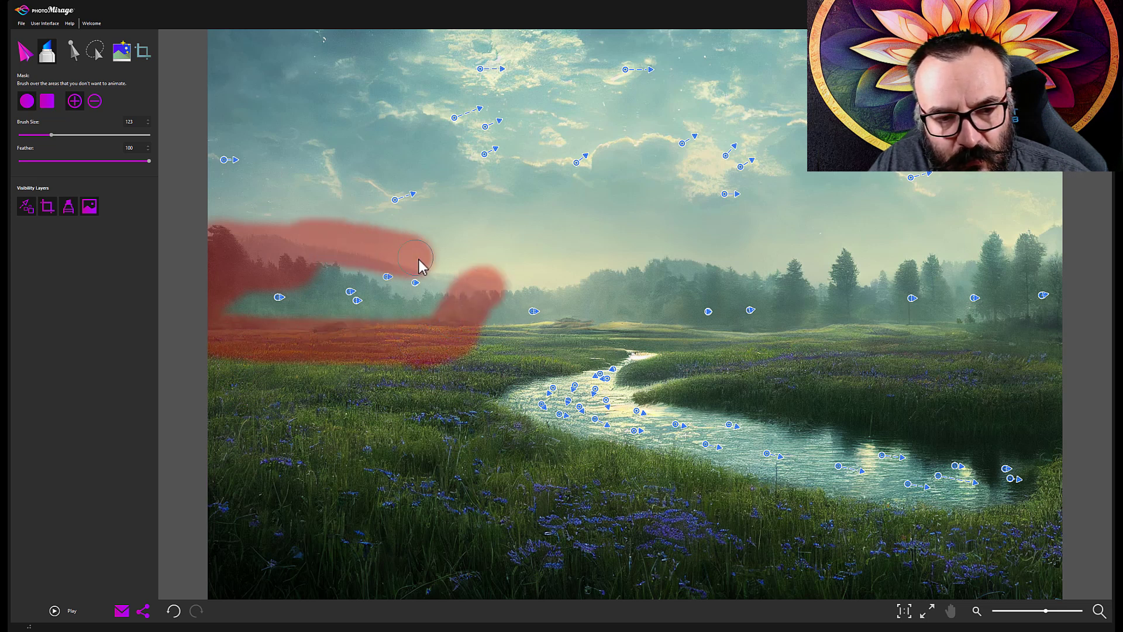
left_click_drag(395, 314, 466, 313)
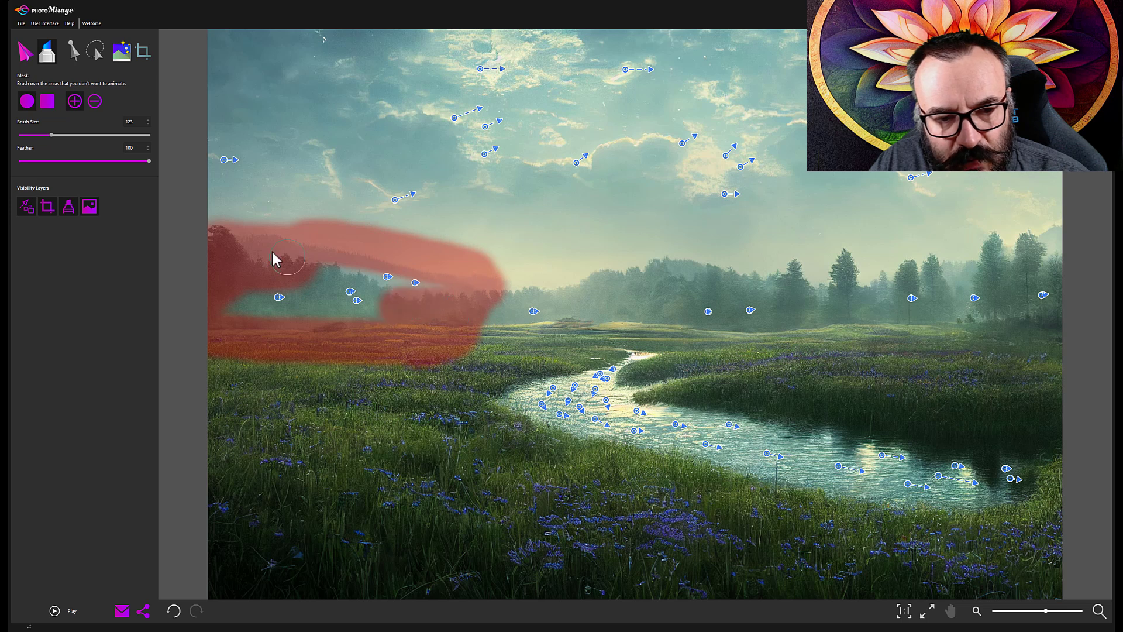
mouse_move(364, 276)
left_mouse_down()
mouse_move(314, 265)
mouse_move(305, 279)
mouse_move(310, 295)
mouse_move(512, 299)
mouse_move(487, 295)
mouse_move(613, 283)
left_mouse_up()
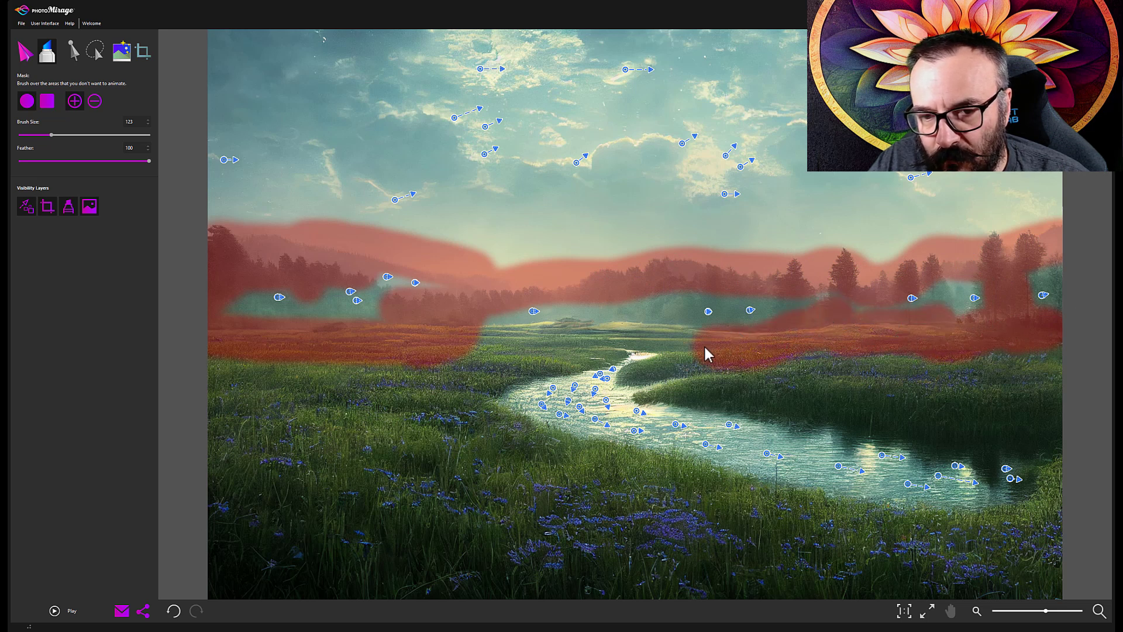
left_click_drag(626, 338, 557, 341)
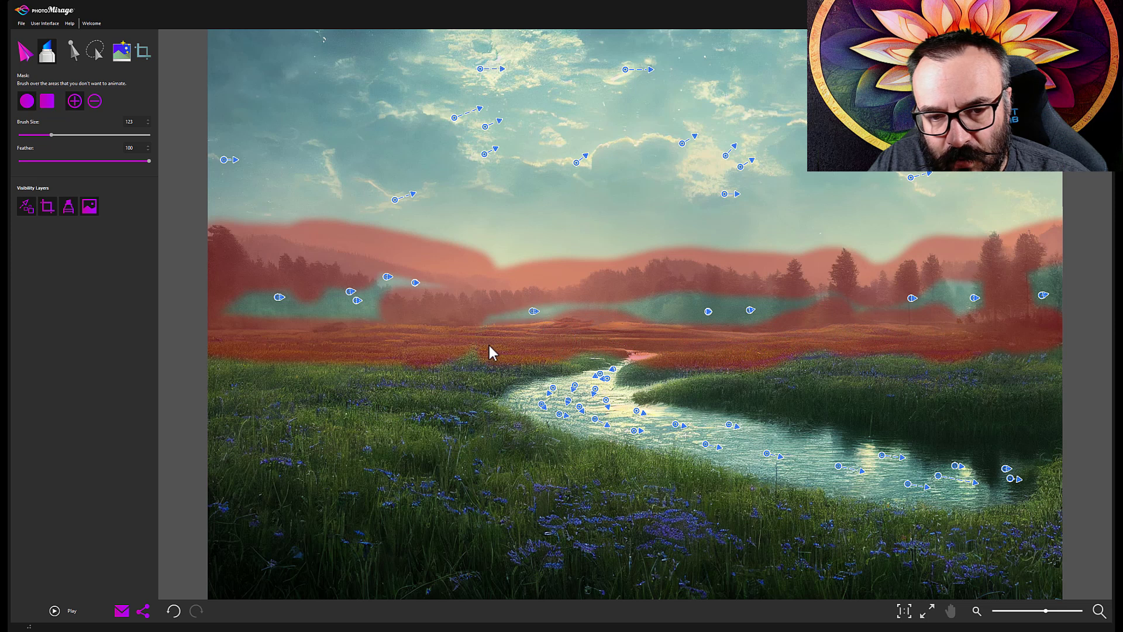
Step: Mask both river banks, the meadow beyond the river and the right part of the foreground, keeping the water unmasked
left_click_drag(489, 351, 413, 364)
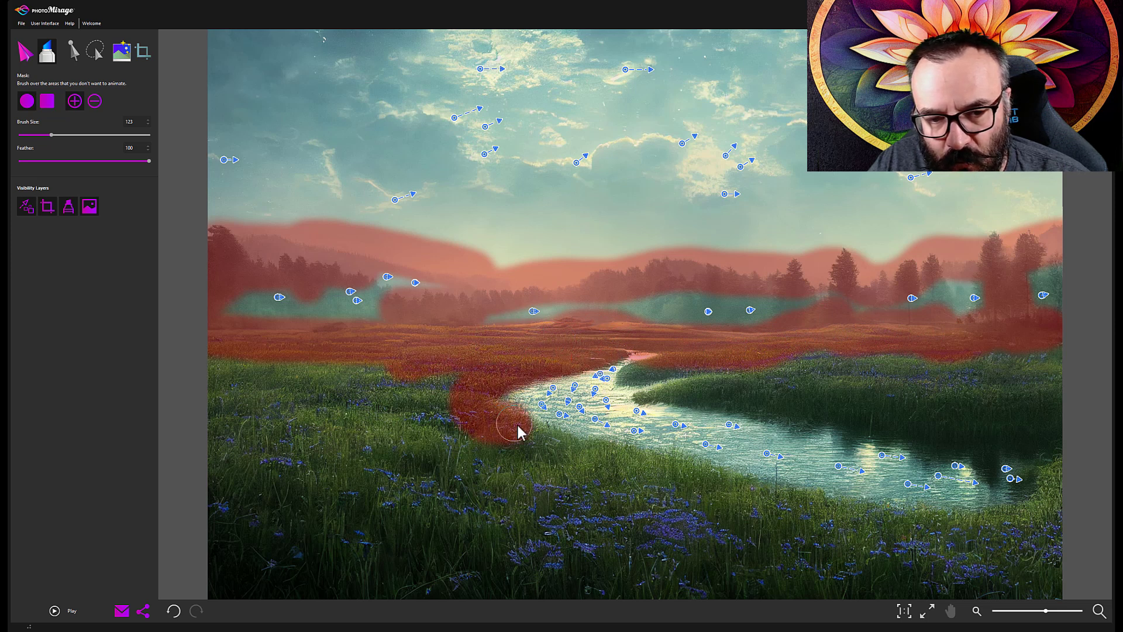
mouse_move(555, 446)
left_mouse_down()
mouse_move(665, 478)
mouse_move(677, 463)
mouse_move(767, 501)
mouse_move(776, 491)
left_mouse_up()
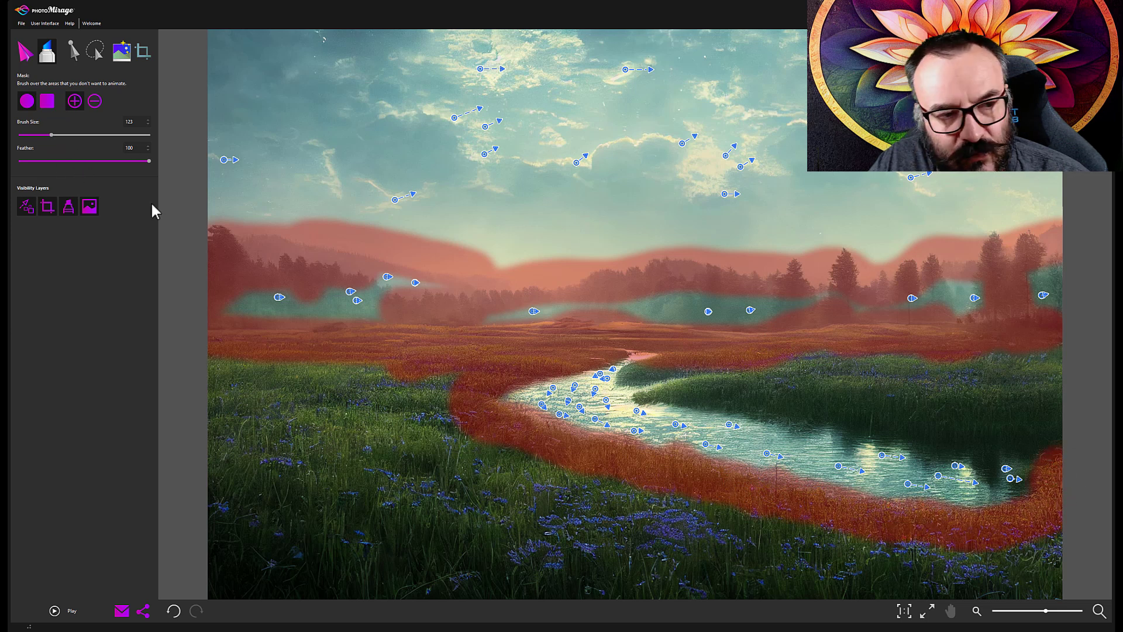
mouse_move(1072, 431)
left_mouse_down()
mouse_move(977, 430)
mouse_move(979, 441)
mouse_move(762, 410)
mouse_move(730, 387)
mouse_move(639, 374)
left_mouse_up()
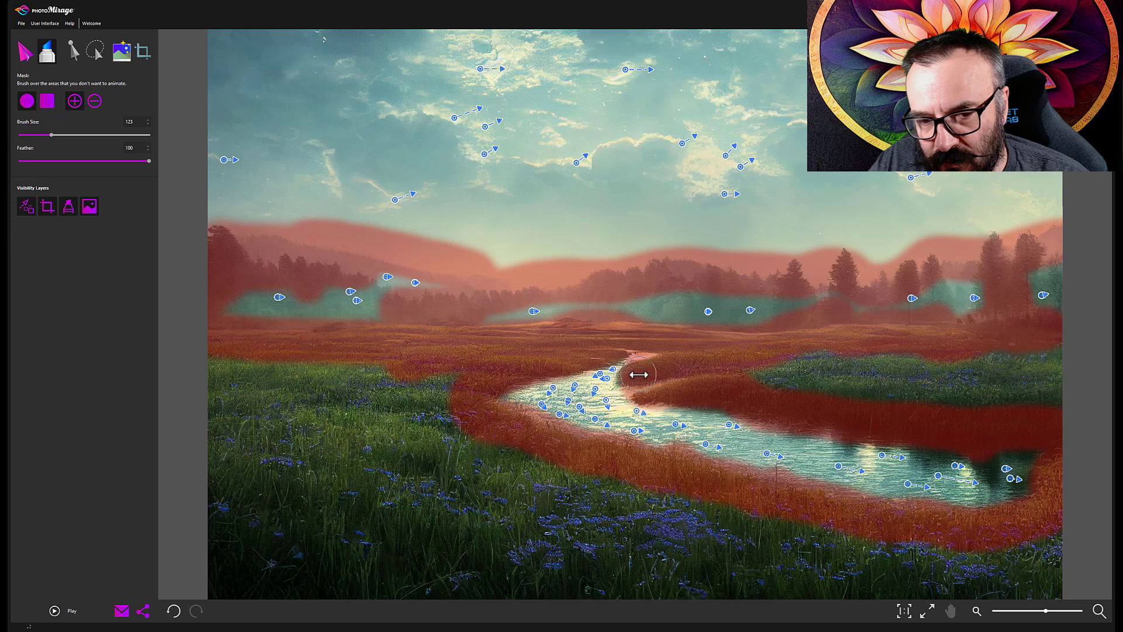
mouse_move(715, 371)
left_mouse_down()
mouse_move(859, 370)
mouse_move(1000, 348)
mouse_move(788, 373)
left_mouse_up()
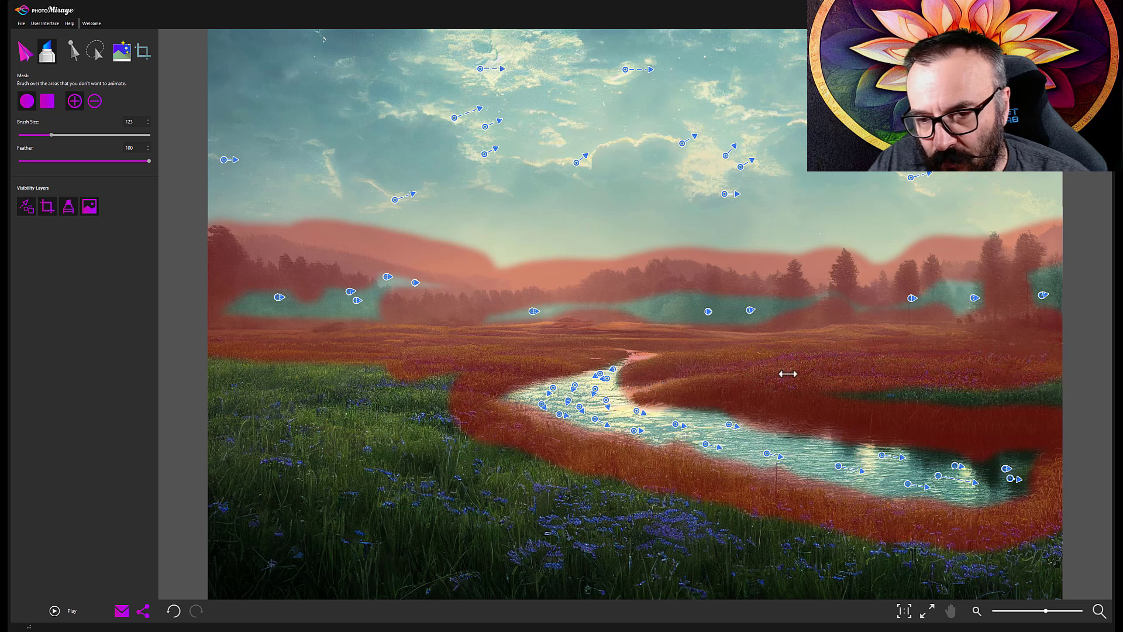
mouse_move(1041, 381)
left_mouse_down()
mouse_move(944, 398)
mouse_move(1066, 403)
mouse_move(1057, 539)
mouse_move(1029, 560)
mouse_move(1082, 564)
mouse_move(1065, 583)
mouse_move(994, 600)
mouse_move(777, 607)
mouse_move(1026, 566)
mouse_move(773, 566)
mouse_move(874, 550)
mouse_move(674, 505)
mouse_move(913, 542)
mouse_move(677, 592)
mouse_move(760, 577)
mouse_move(678, 546)
left_mouse_up()
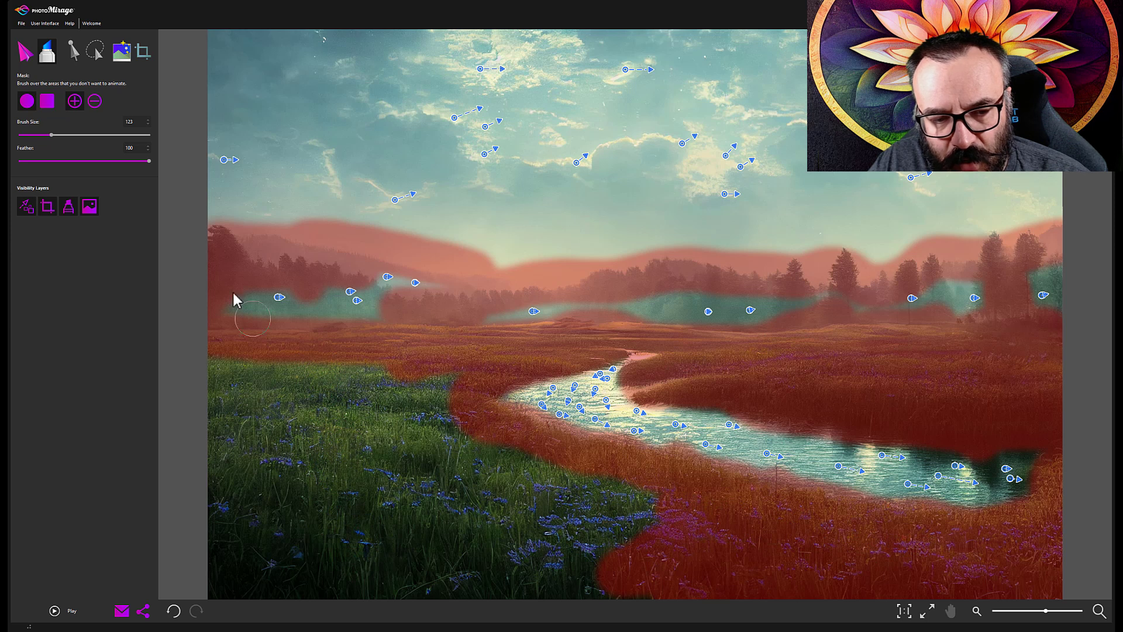
Step: Draw about a dozen tiny upward motion arrows in the unmasked grass at the left of the foreground
left_click(34, 51)
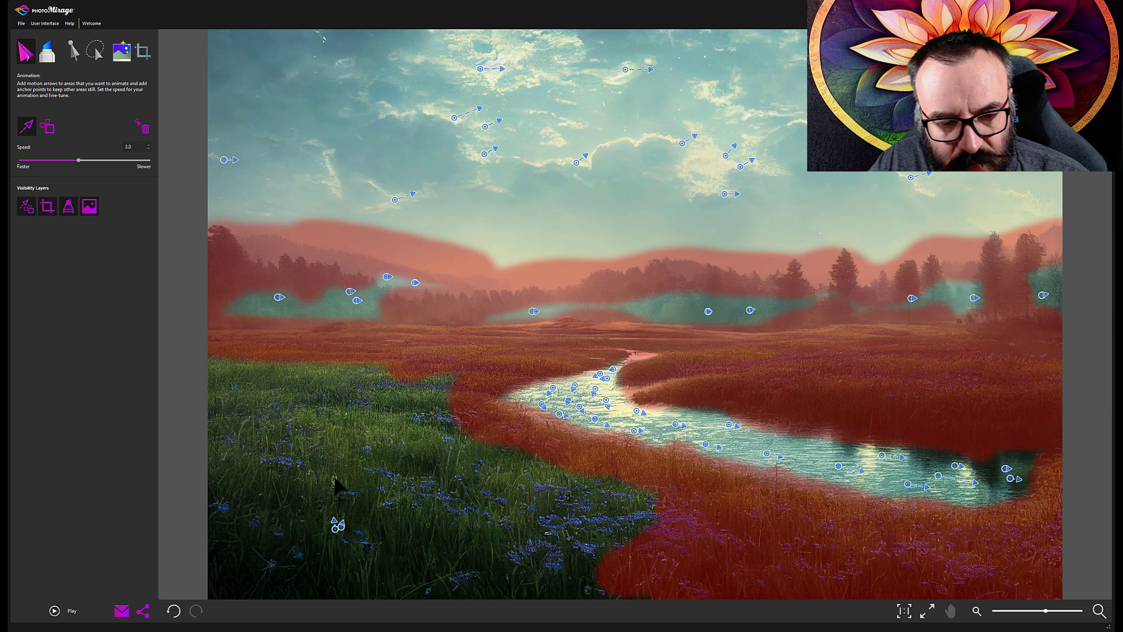
mouse_move(406, 520)
left_mouse_down()
mouse_move(427, 534)
mouse_move(394, 559)
left_mouse_up()
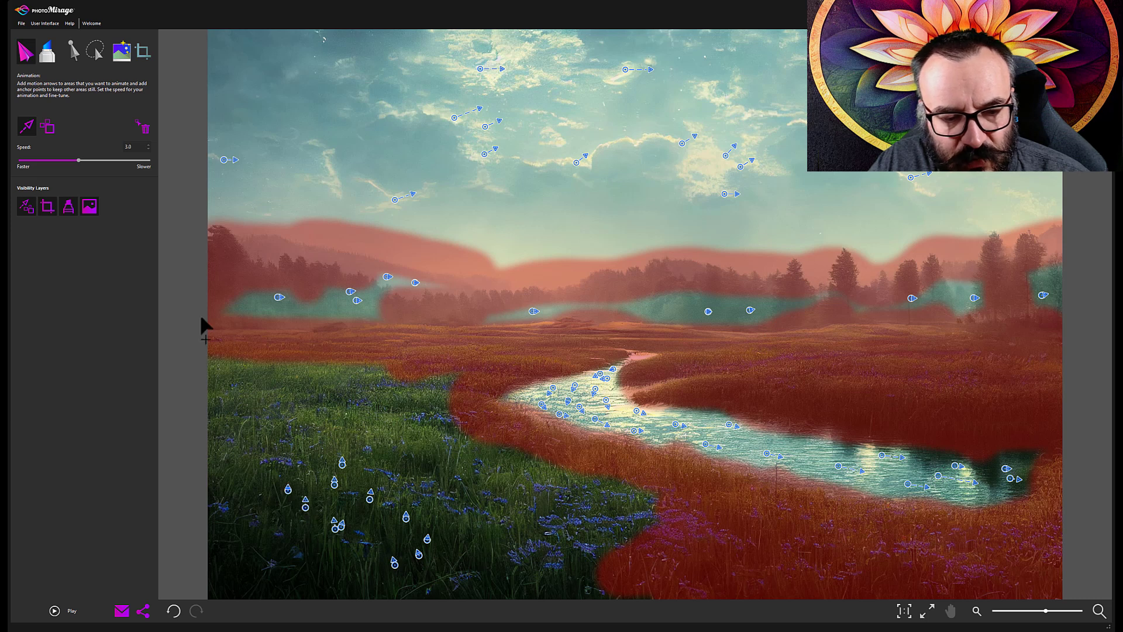
Step: Mask the rest of the foreground meadow closely around the upward grass arrows, and preview the animation
left_click(44, 59)
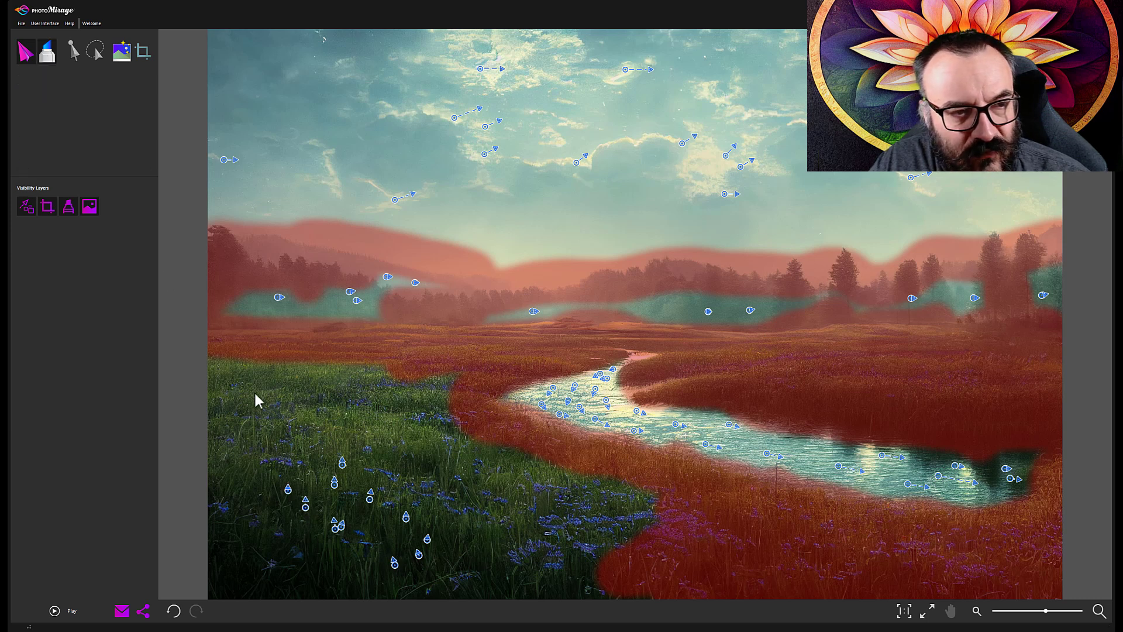
left_click_drag(207, 360, 448, 385)
left_click_drag(448, 385, 192, 394)
left_click_drag(192, 394, 436, 409)
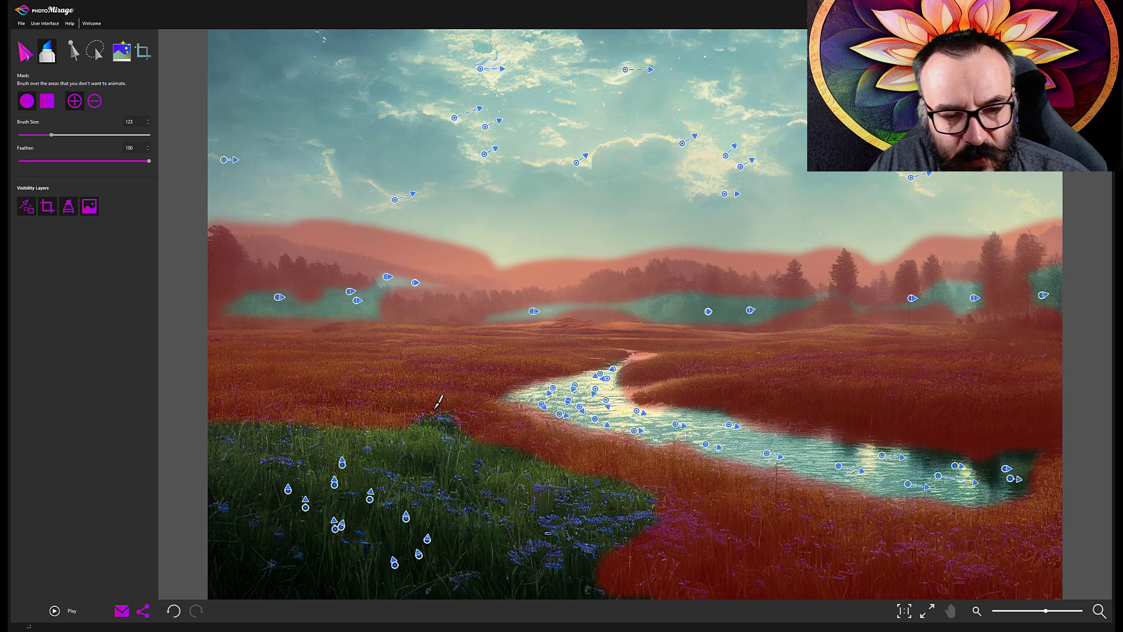
mouse_move(198, 489)
left_mouse_down()
mouse_move(269, 458)
mouse_move(218, 540)
mouse_move(255, 576)
mouse_move(298, 592)
mouse_move(233, 587)
mouse_move(648, 588)
mouse_move(510, 563)
mouse_move(490, 498)
mouse_move(353, 428)
mouse_move(376, 413)
left_mouse_up()
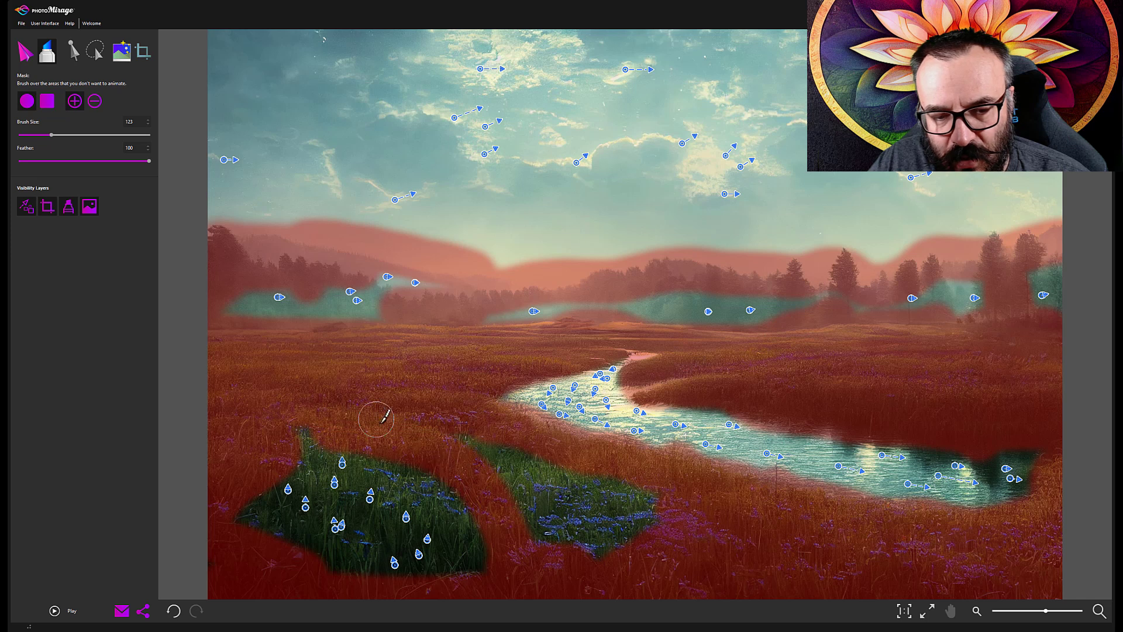
mouse_move(411, 481)
left_mouse_down()
mouse_move(458, 489)
mouse_move(434, 442)
mouse_move(639, 503)
mouse_move(513, 481)
mouse_move(627, 509)
mouse_move(617, 543)
mouse_move(627, 533)
mouse_move(493, 521)
mouse_move(496, 558)
mouse_move(435, 585)
mouse_move(307, 583)
mouse_move(359, 552)
mouse_move(210, 504)
left_mouse_up()
left_click_drag(299, 447, 306, 441)
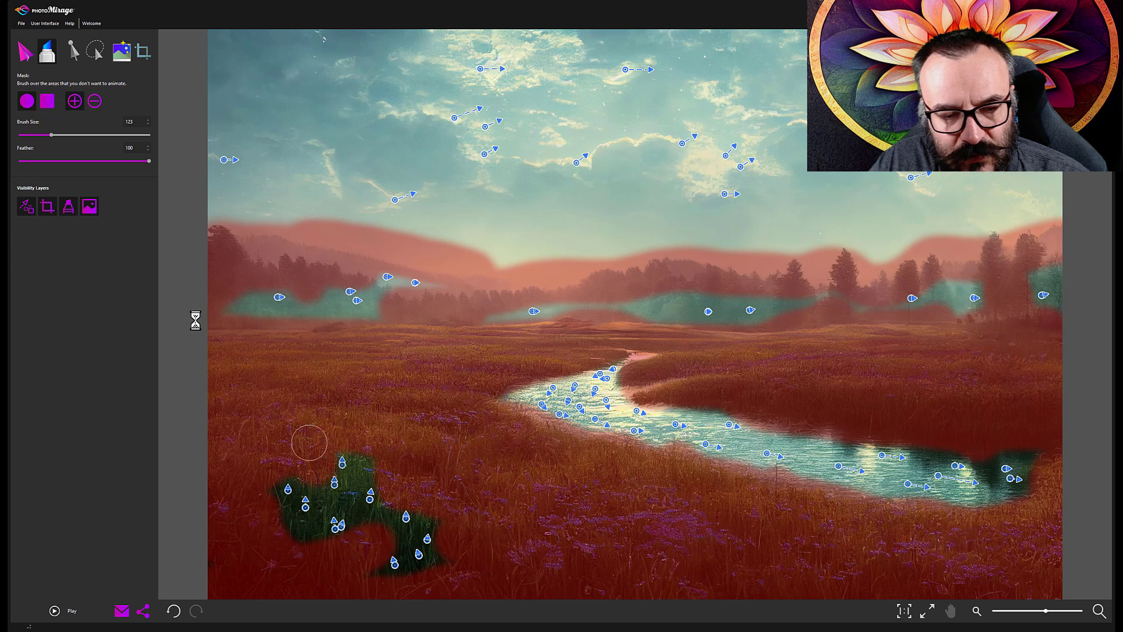
left_click(66, 614)
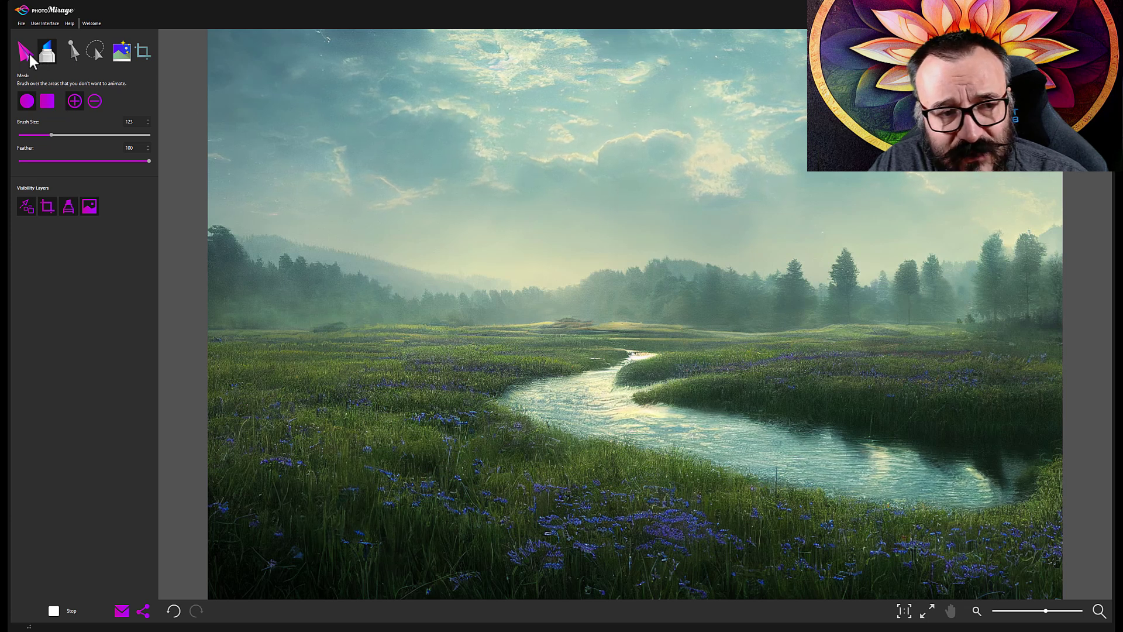
left_click(59, 611)
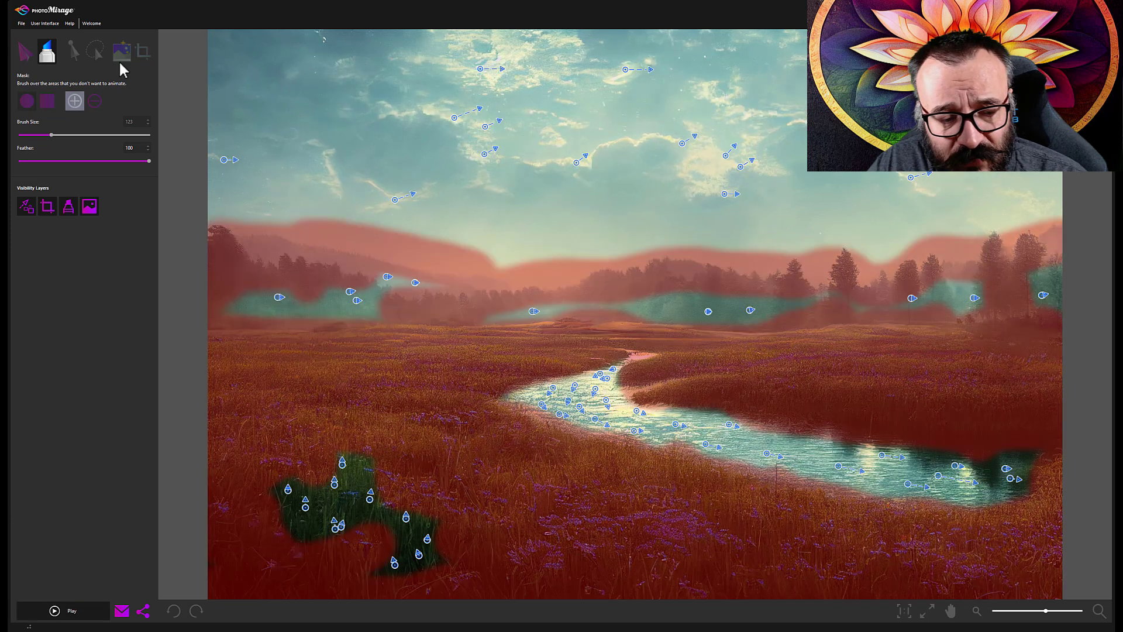
Step: Freehand-select all the upward motion arrows in the foreground grass and delete them
left_click(96, 52)
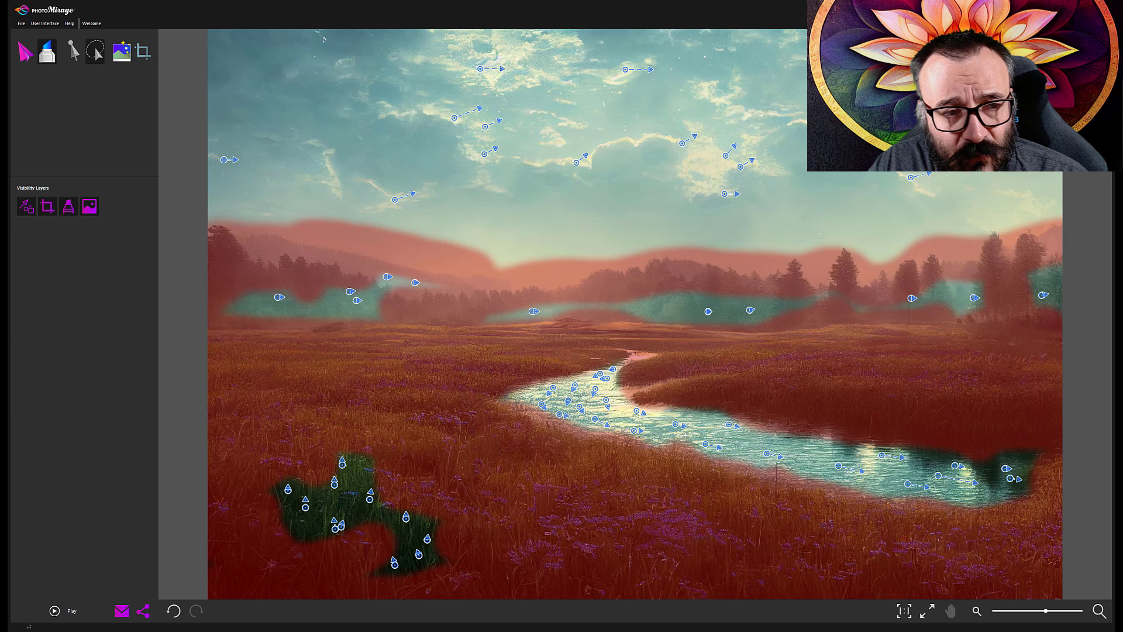
mouse_move(377, 436)
left_mouse_down()
mouse_move(267, 460)
mouse_move(293, 544)
mouse_move(361, 565)
left_mouse_up()
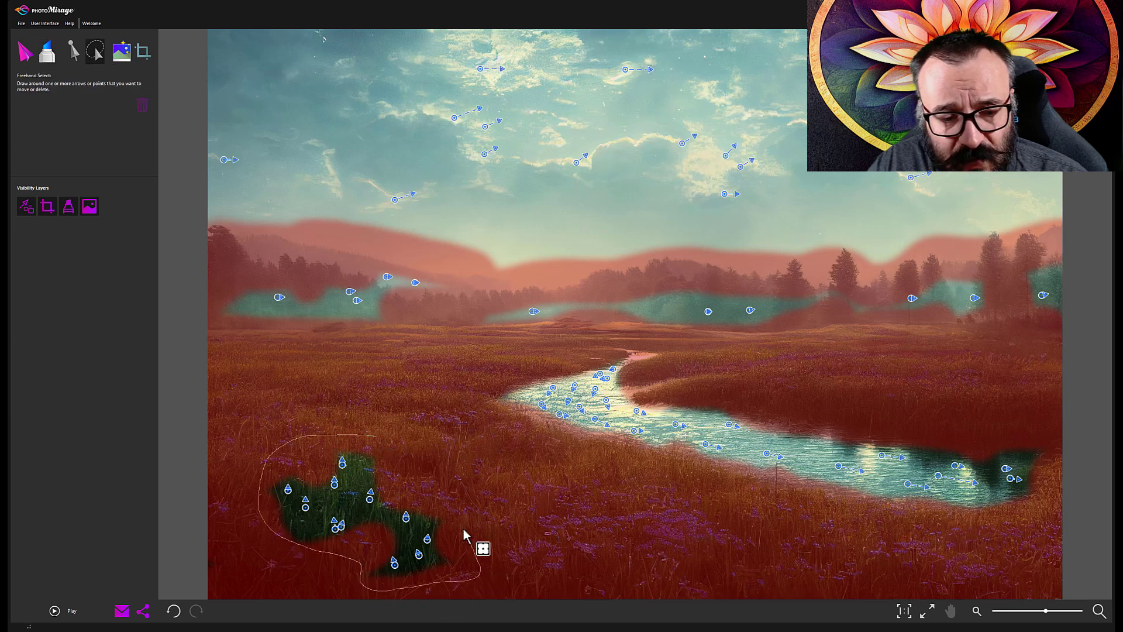
left_click_drag(463, 533, 377, 438)
key("Delete")
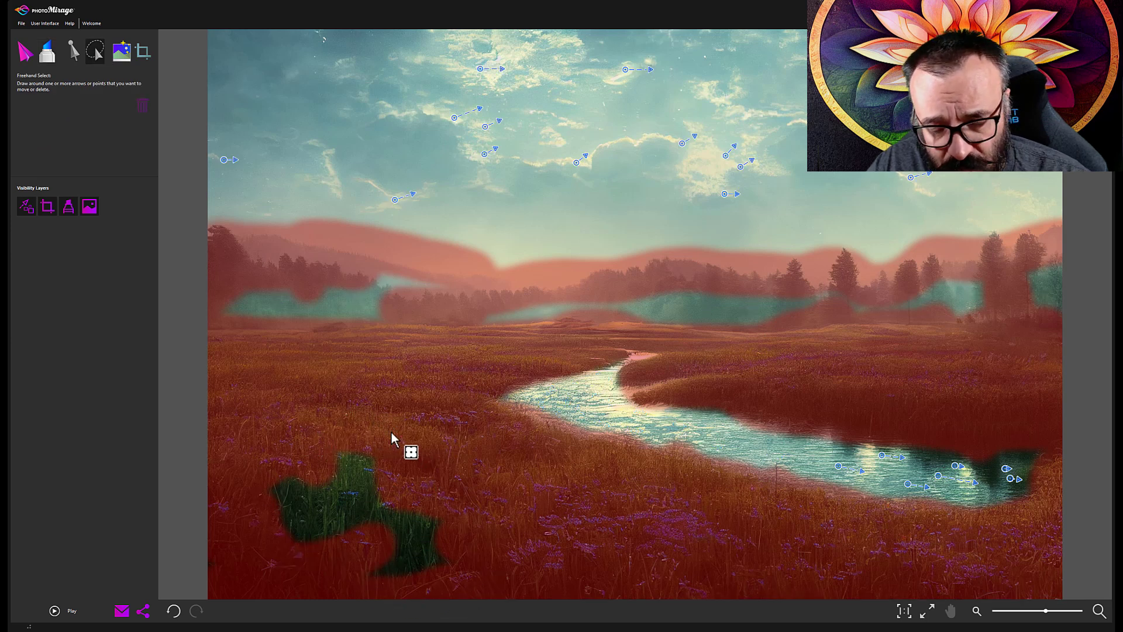
Step: Mask over the remaining unmasked patch of grass in the foreground meadow so that it stays still
left_click(47, 53)
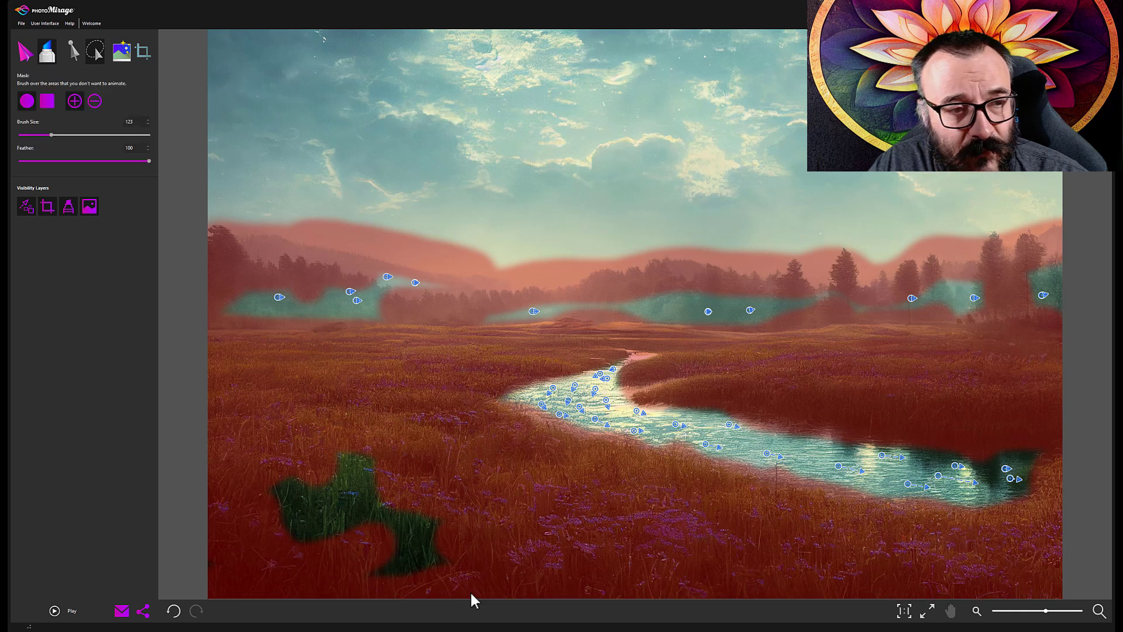
left_click_drag(331, 523, 414, 518)
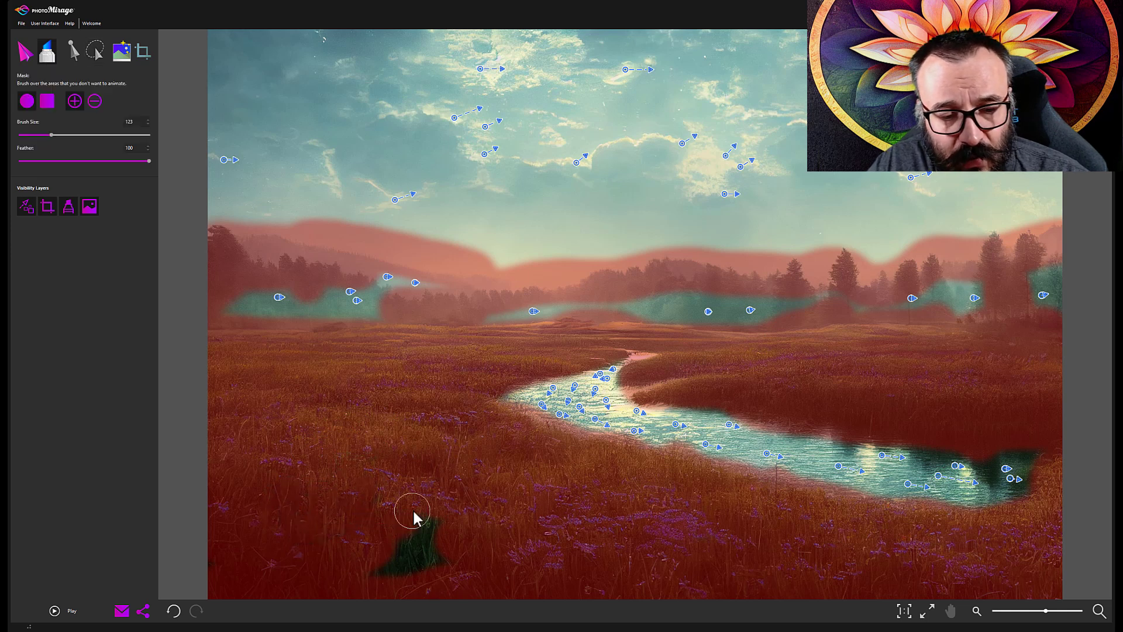
left_click_drag(409, 564, 351, 567)
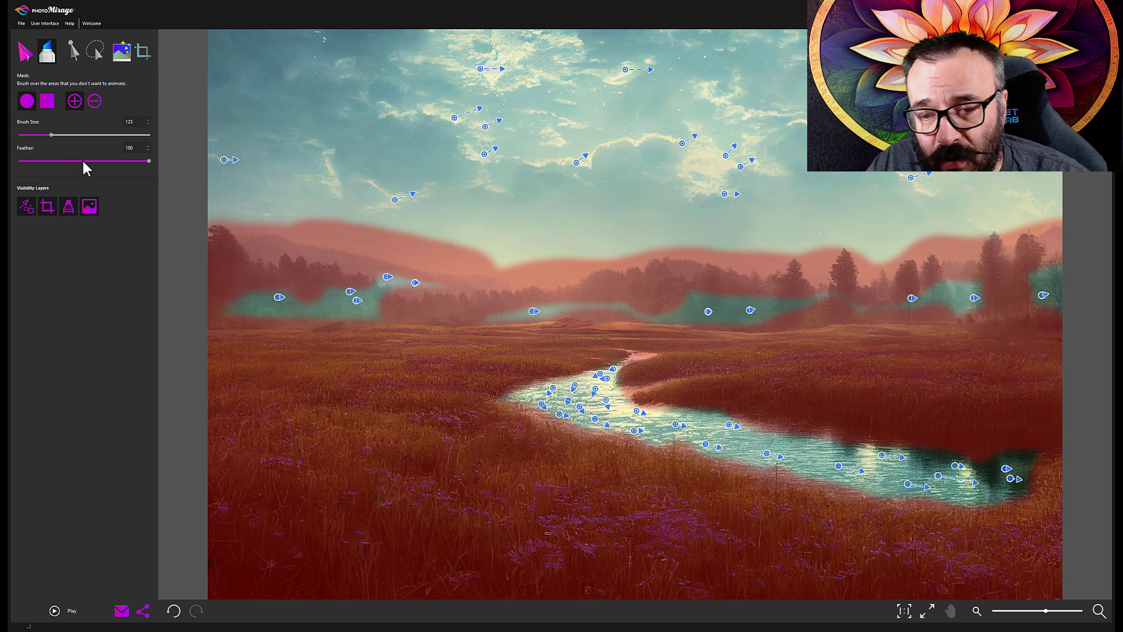
Step: Start exporting the animation as MP4 with an image size of 1920 x 1080 (16:9, HD) and a 30-second loop duration
left_click(21, 23)
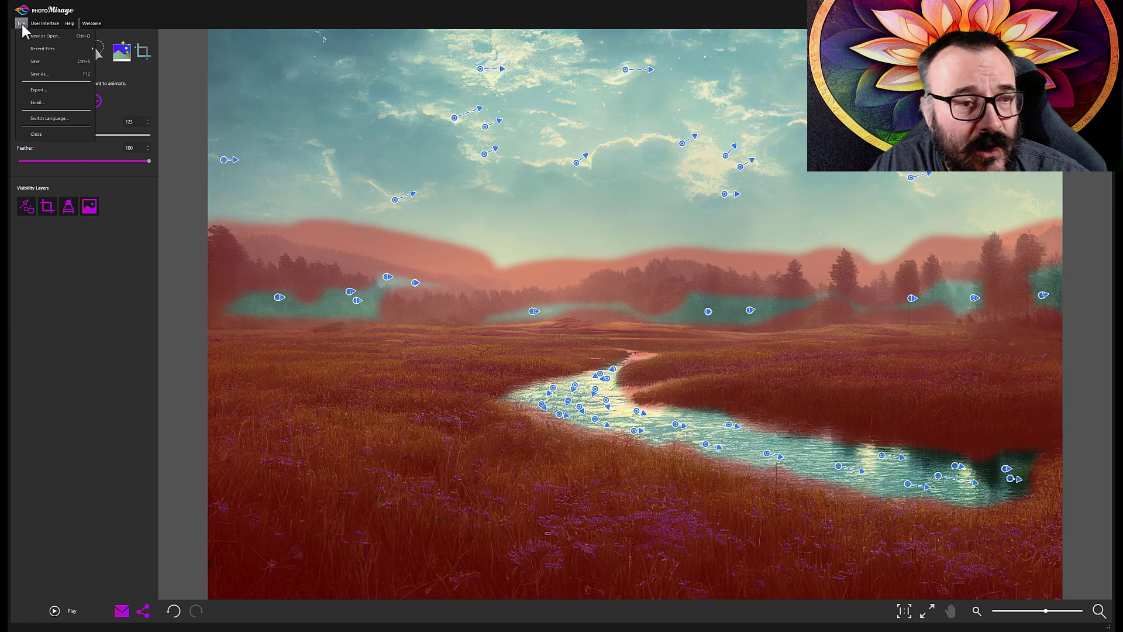
left_click(70, 100)
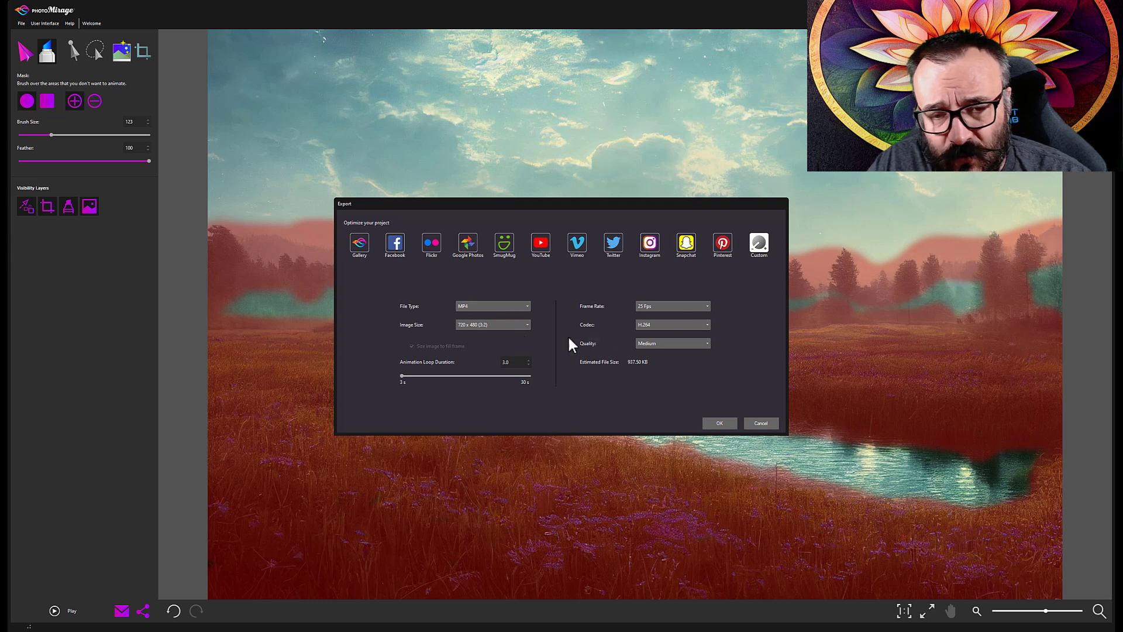
left_click(527, 326)
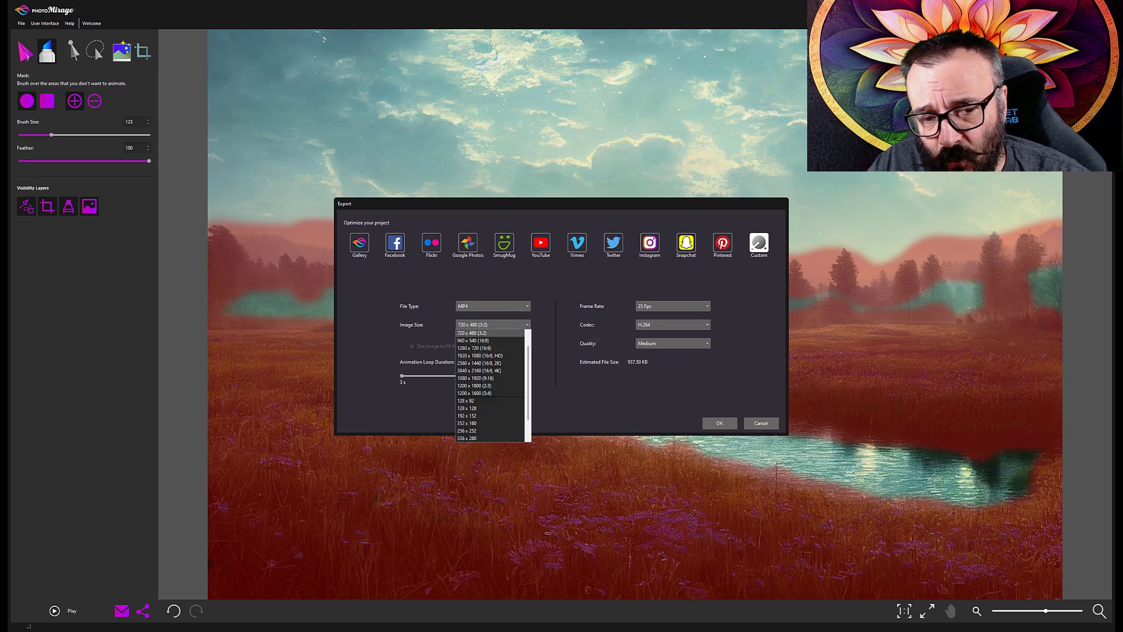
key("Escape")
left_click(504, 326)
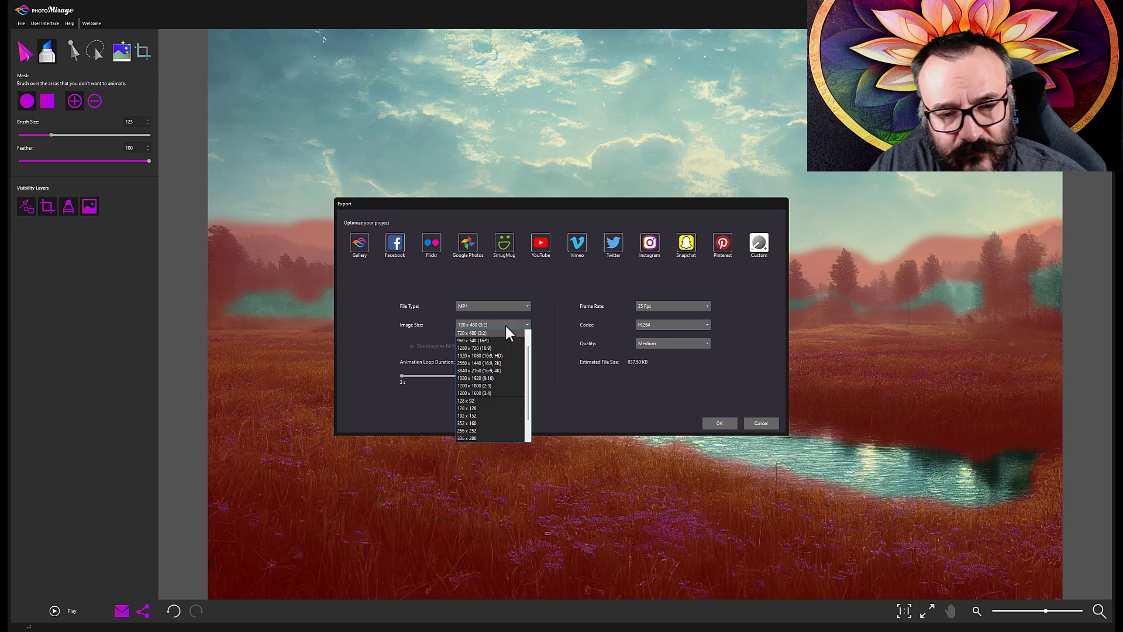
left_click(489, 356)
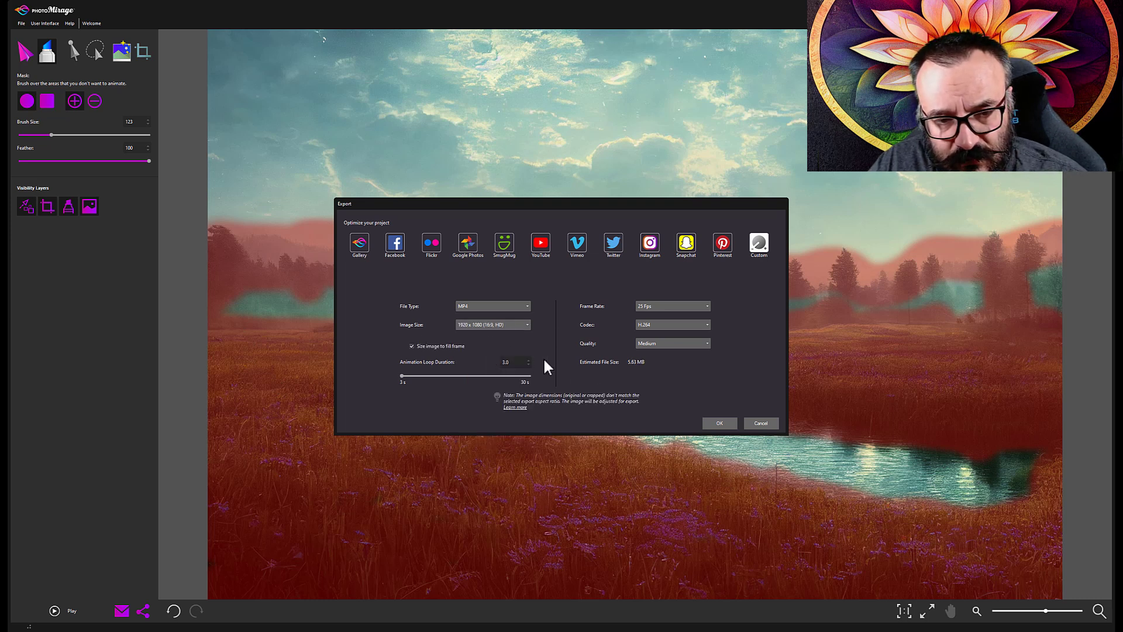
left_click_drag(405, 375, 545, 380)
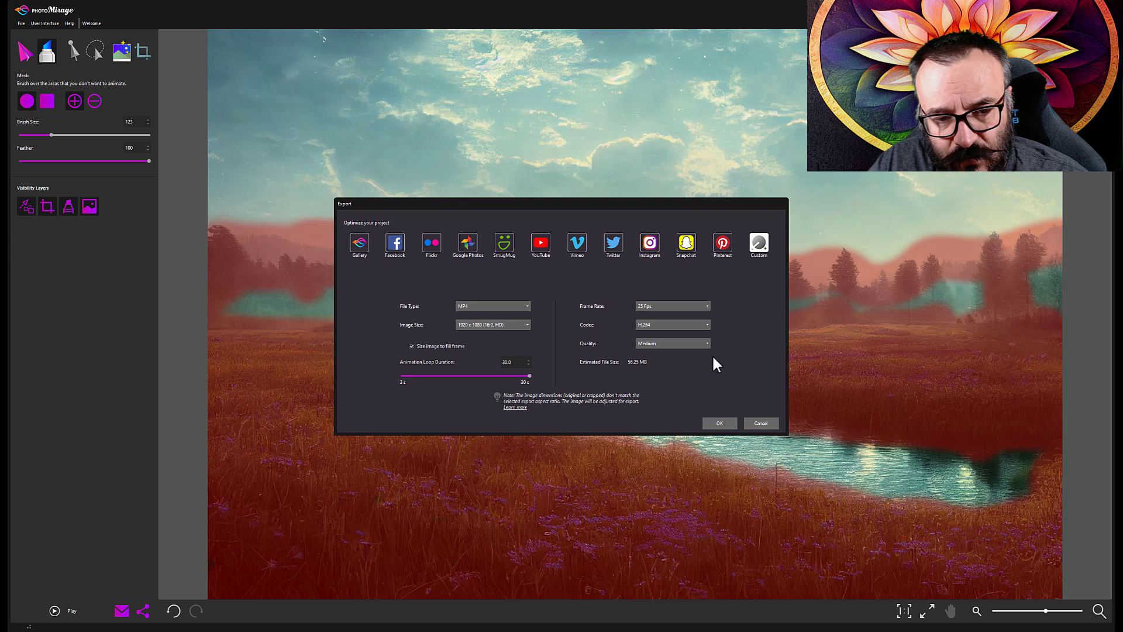
Step: Set the export frame rate to 30 fps and the quality to High, and run the export
left_click(686, 306)
left_click(659, 328)
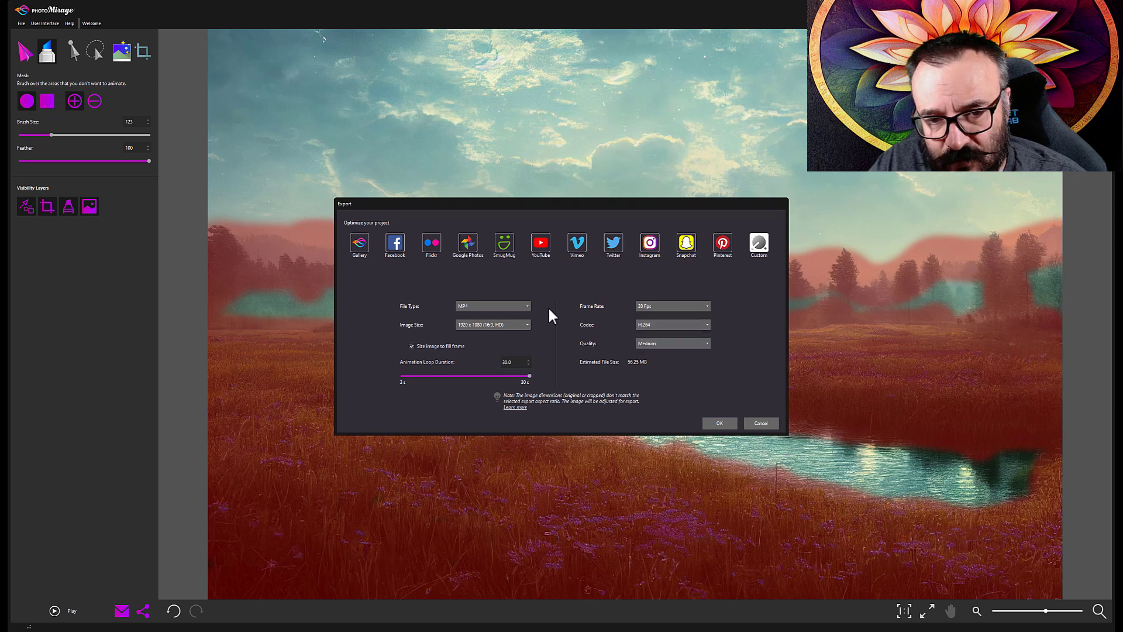
left_click(667, 343)
left_click(656, 364)
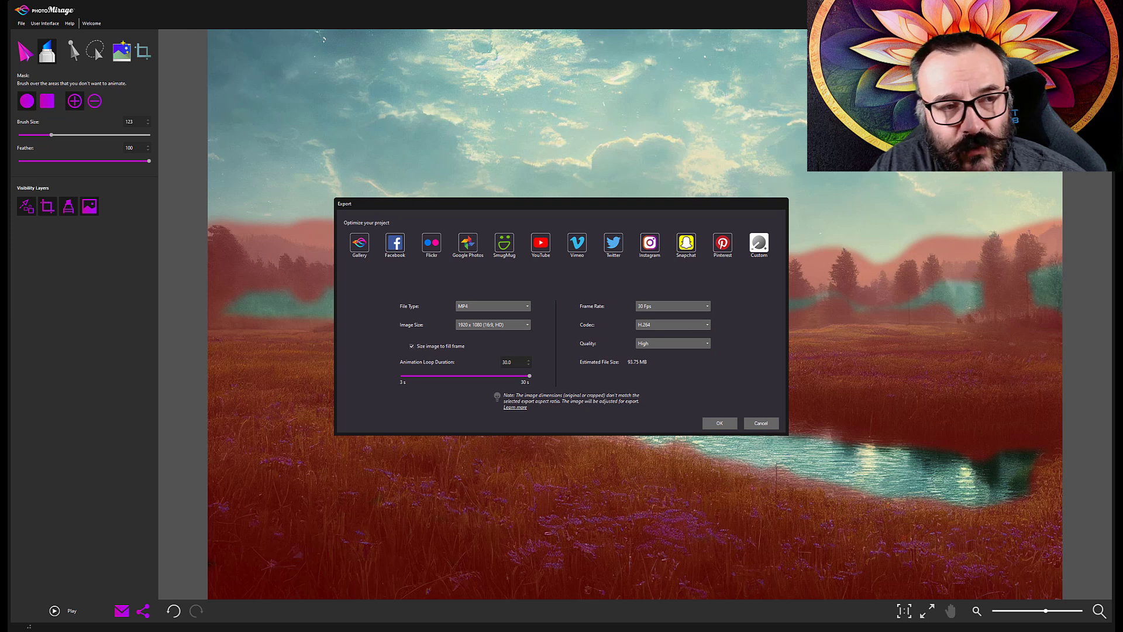
left_click(719, 423)
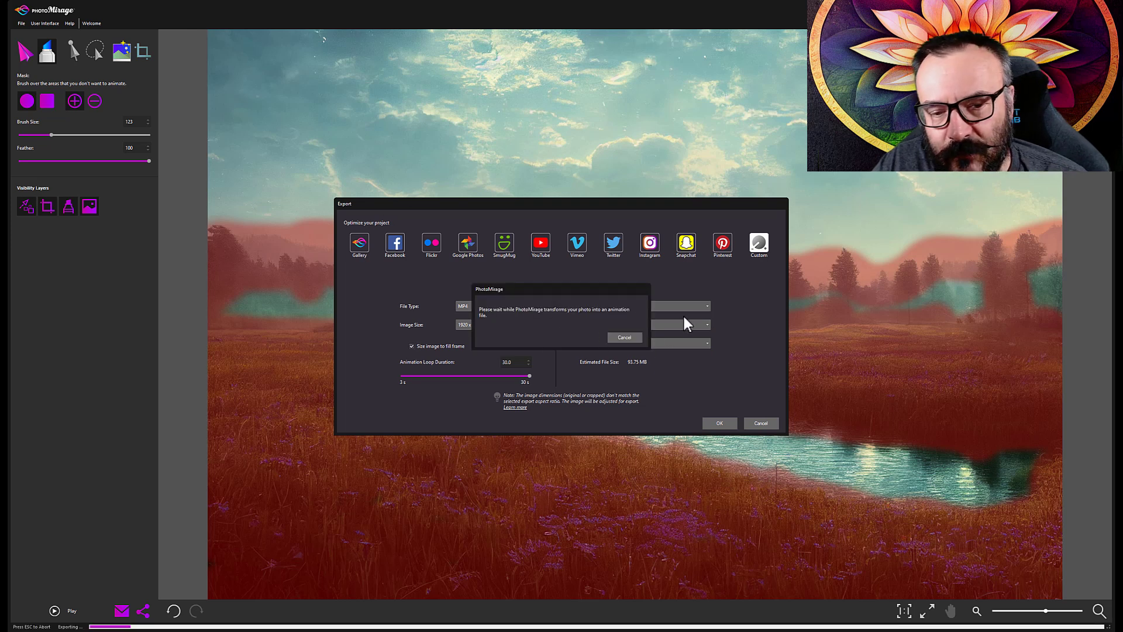
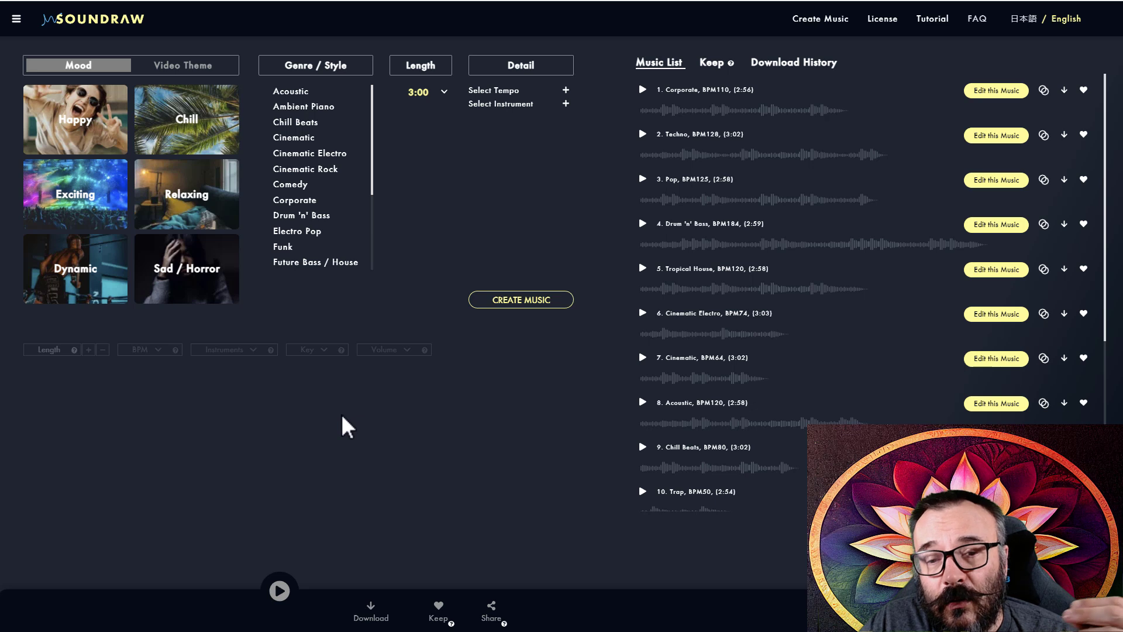
Step: Switch to Soundraw and examine the pricing of its subscription plan
left_click(17, 20)
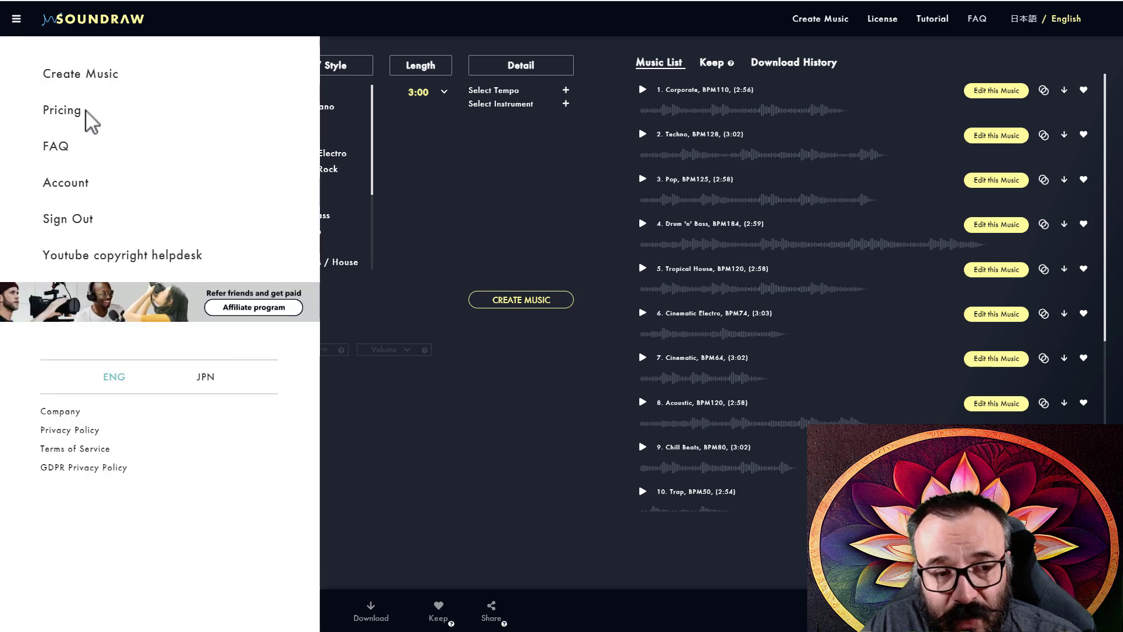
left_click(61, 111)
left_click(17, 20)
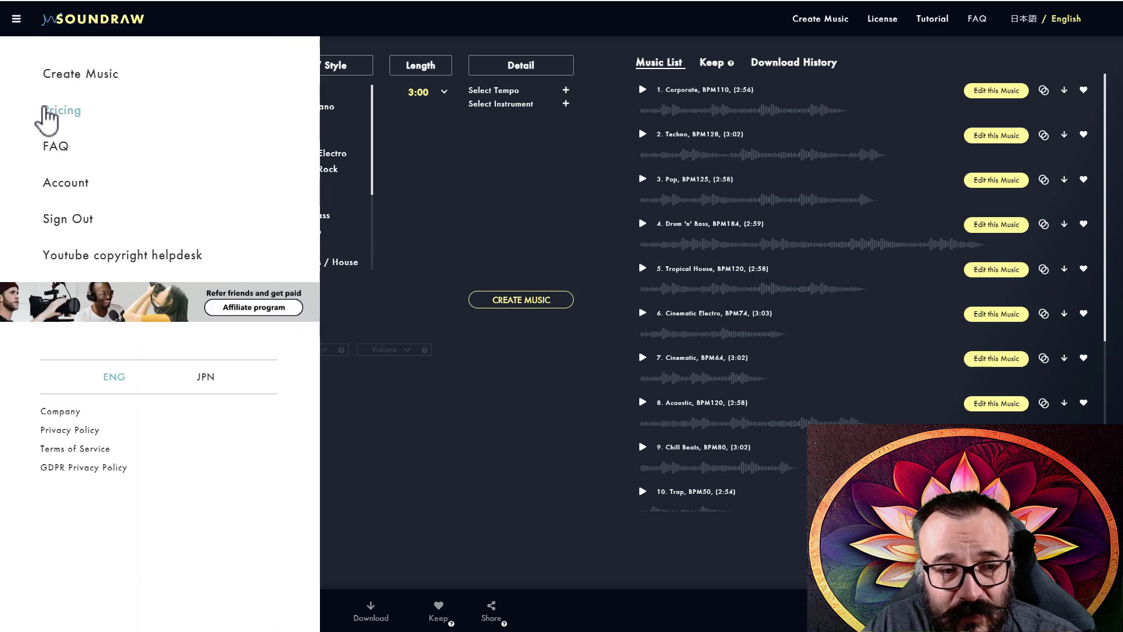
left_click(42, 113)
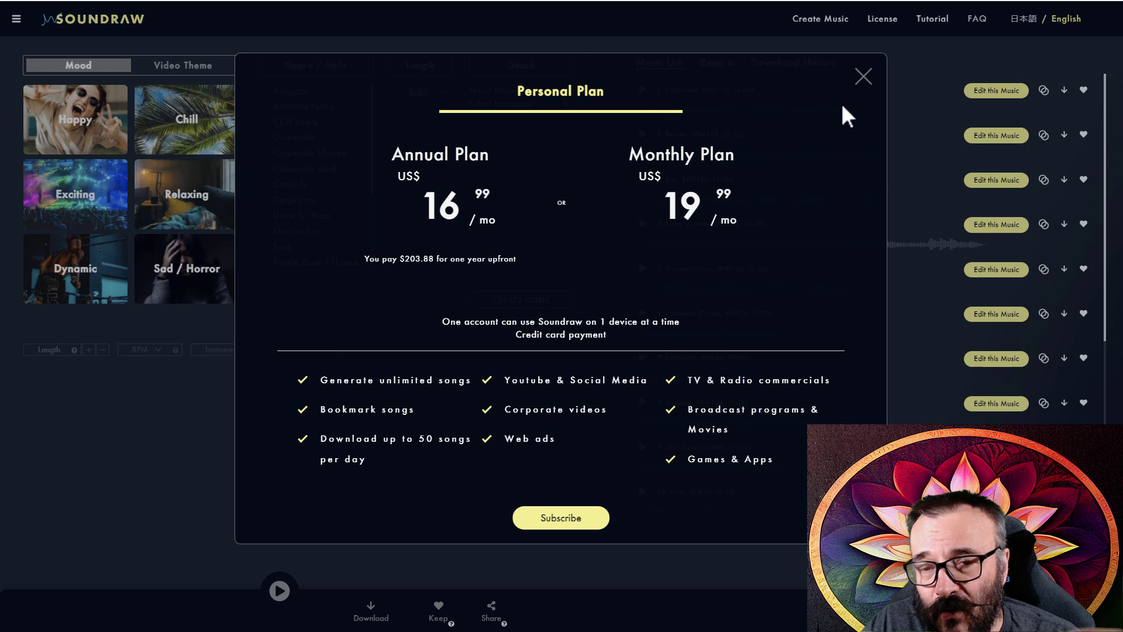
left_click(863, 74)
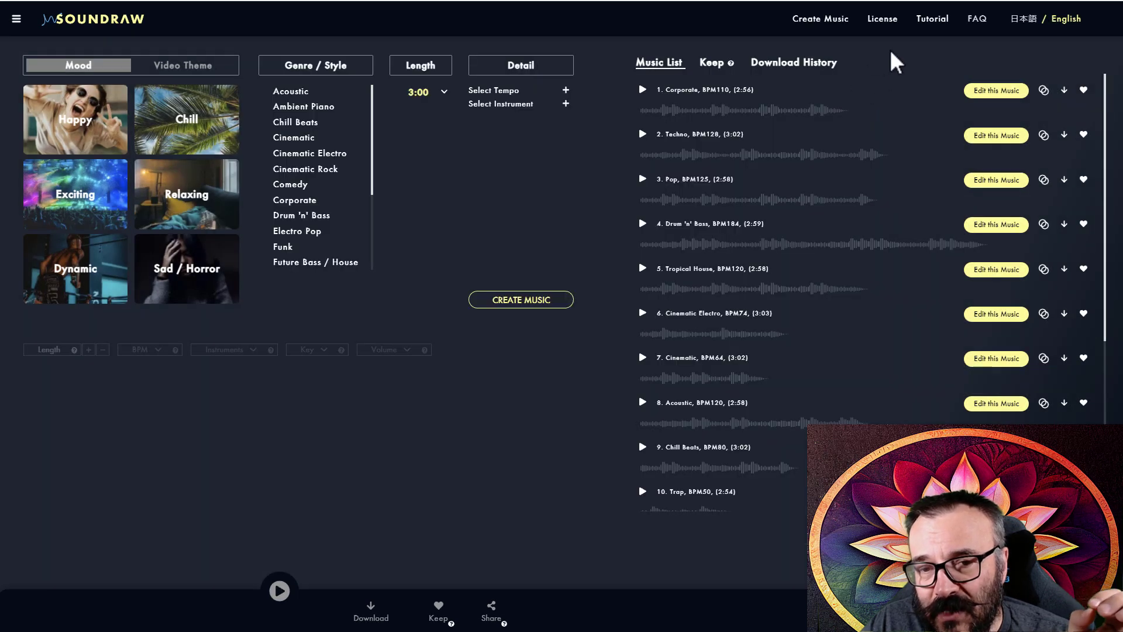
Step: Review the Soundraw license terms for video creations and audio creations
left_click(885, 23)
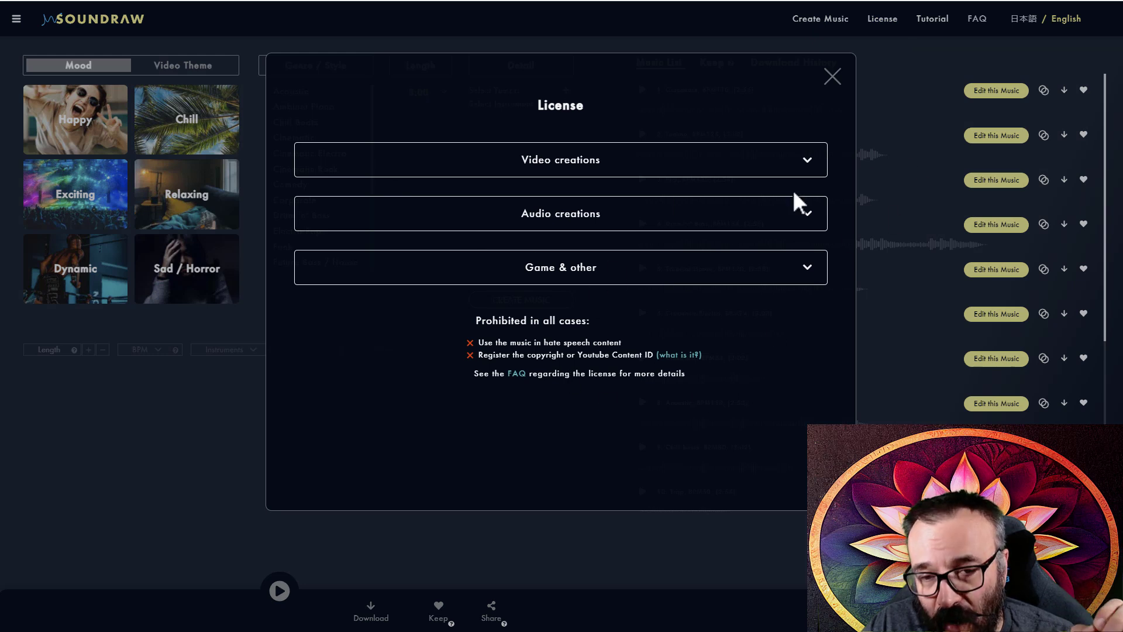
left_click(797, 159)
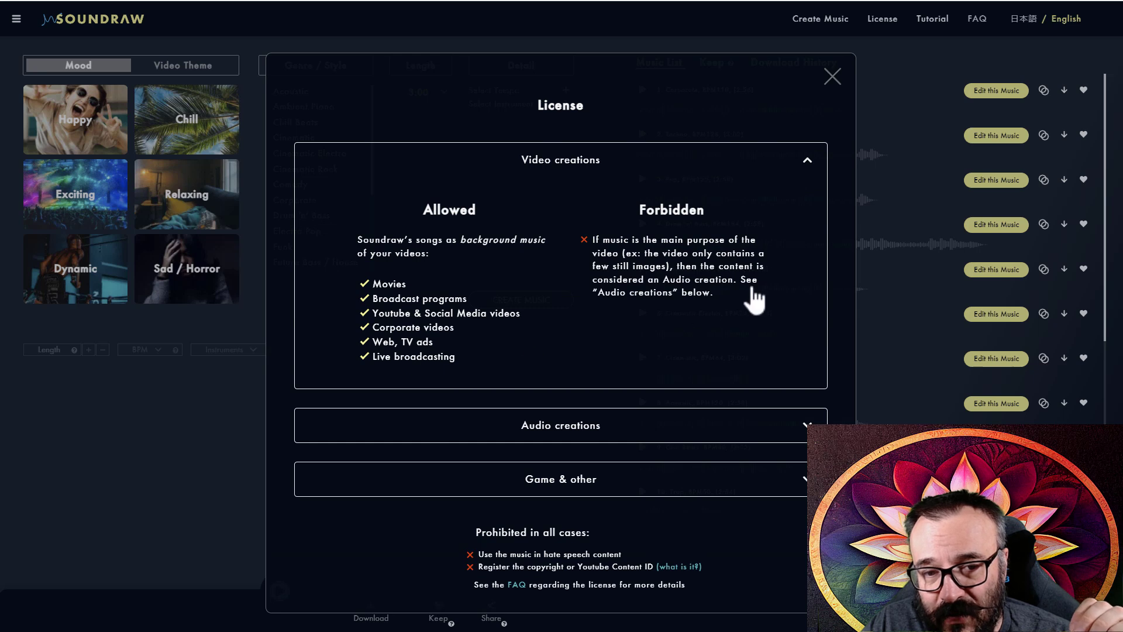
left_click(707, 427)
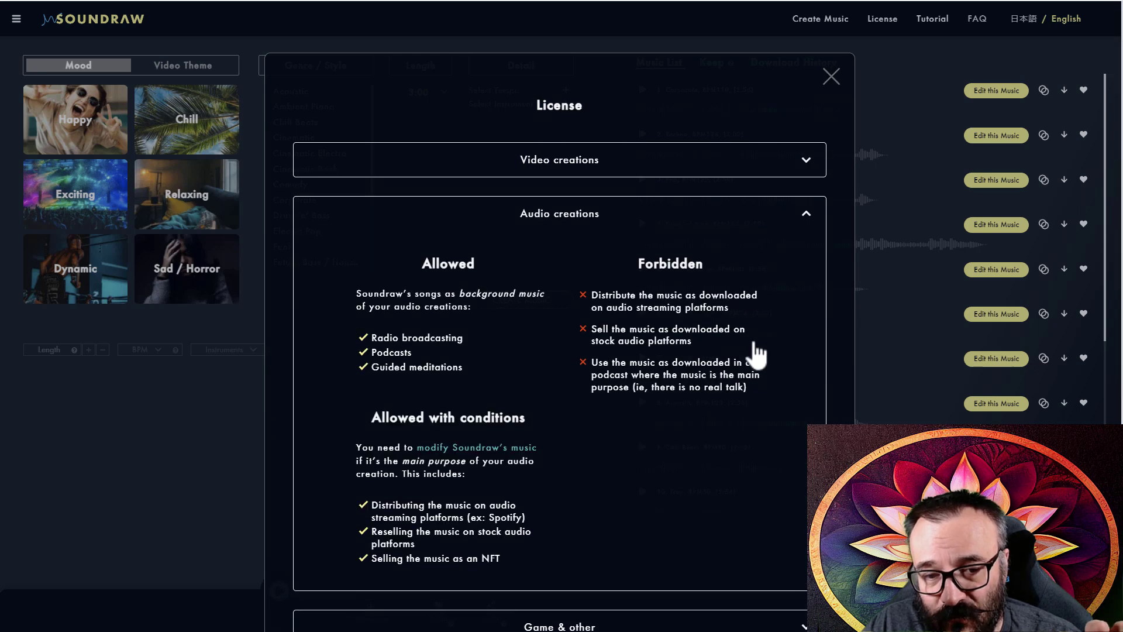
left_click(830, 78)
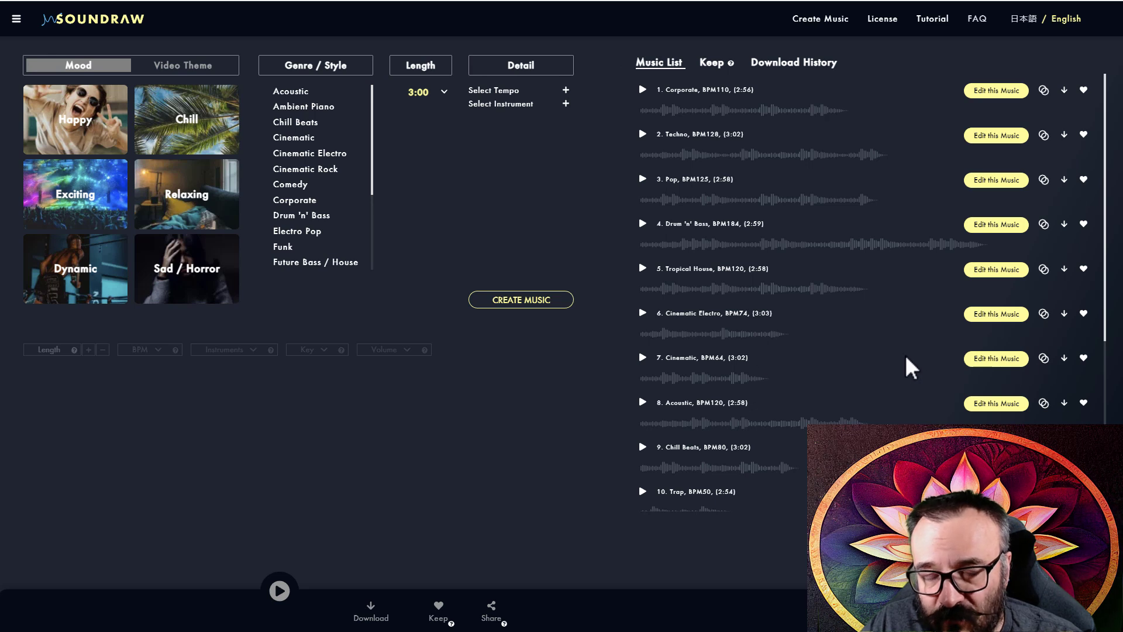
Step: Choose the Relaxing mood, the Ambient Piano genre and a length of 5:00 for the music
left_click(186, 193)
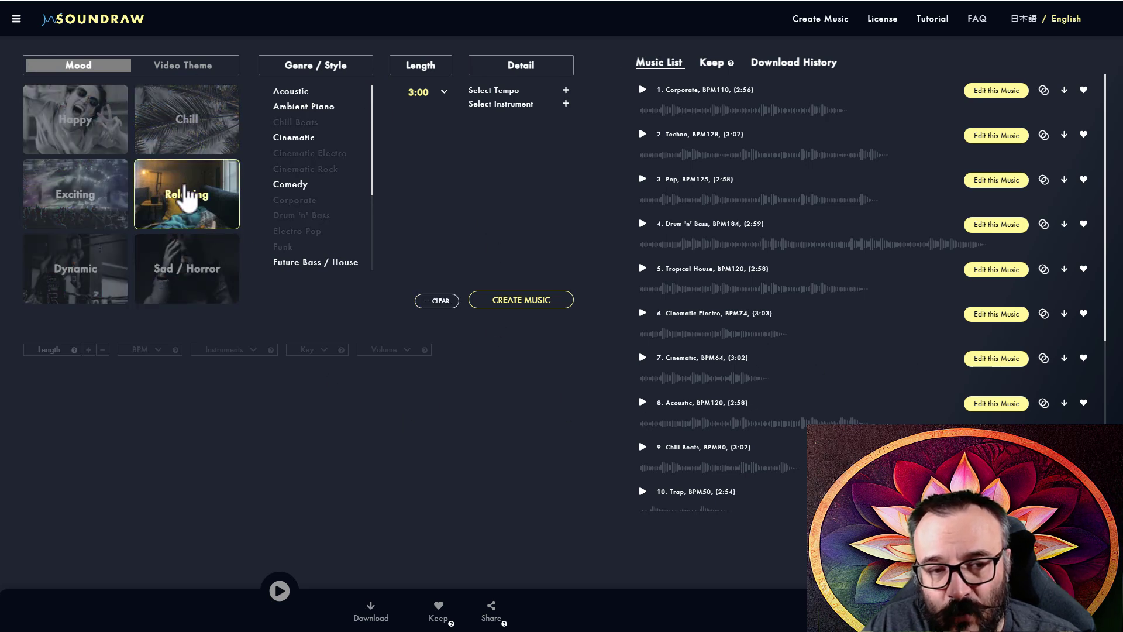
scroll(342, 237, "down", 3)
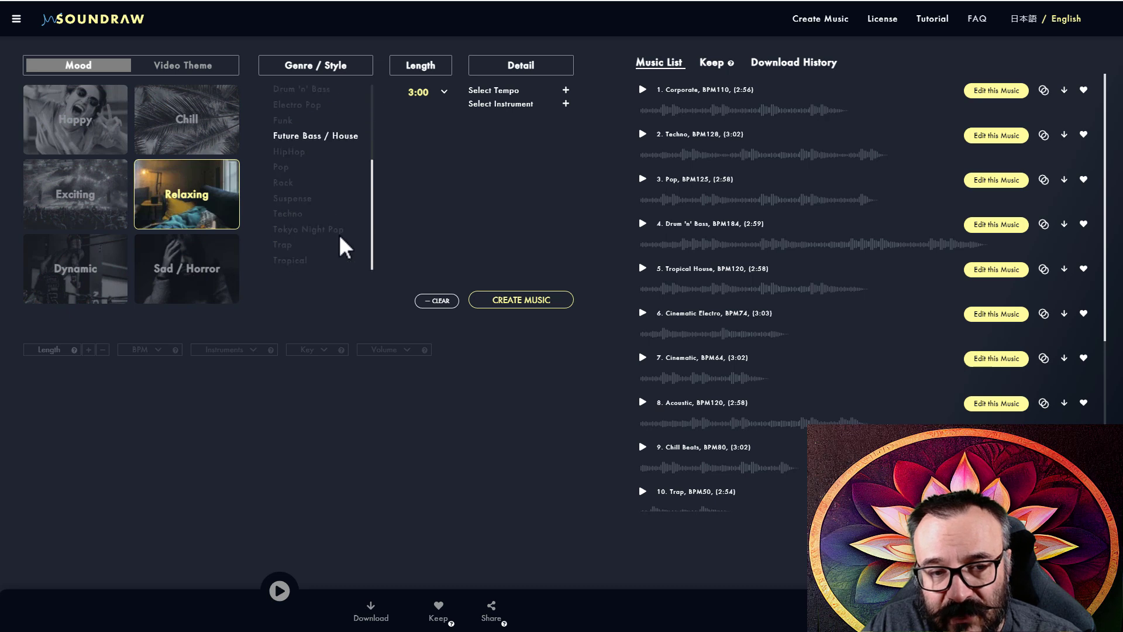
scroll(345, 234, "up", 3)
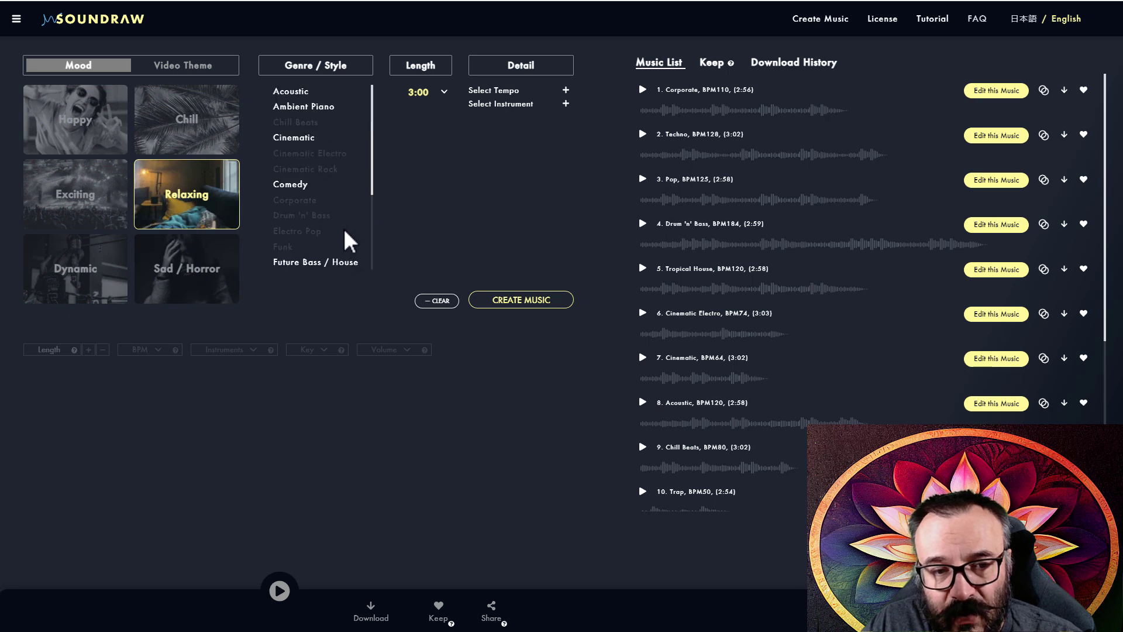
left_click(320, 110)
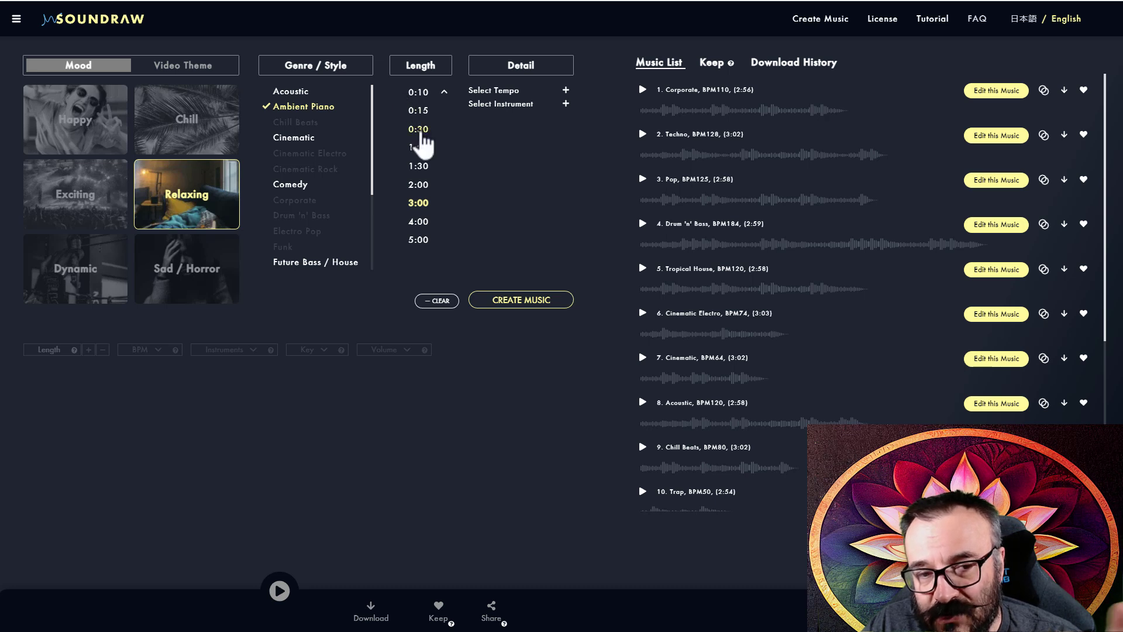
left_click(418, 241)
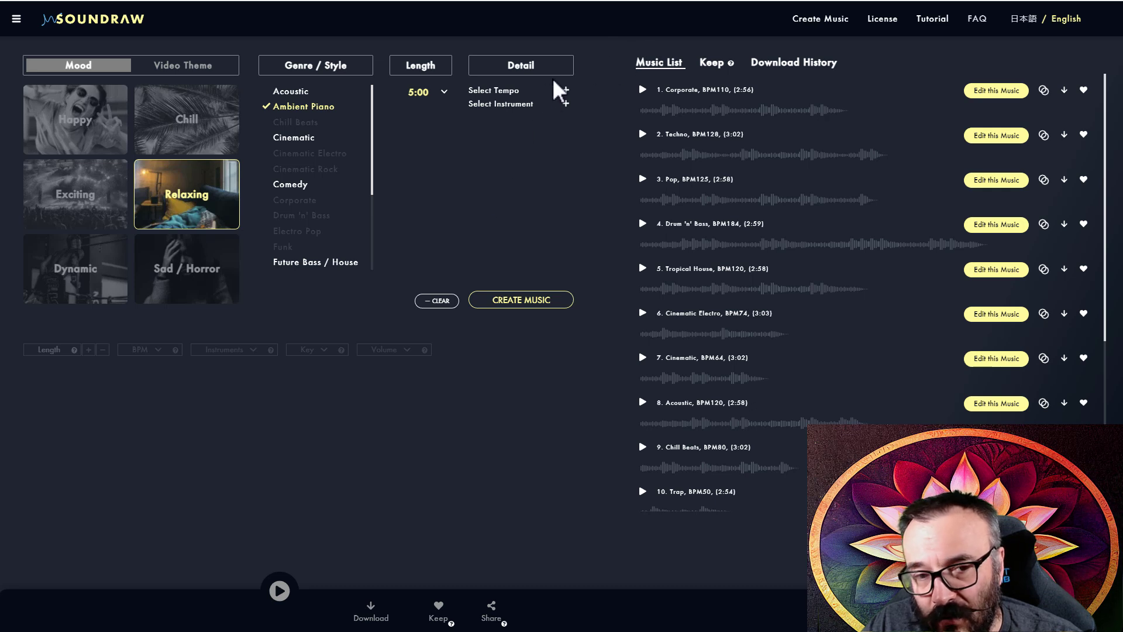
Step: Limit the tempo to Slow, review the instrument selection, and generate the music list
left_click(565, 91)
left_click(473, 128)
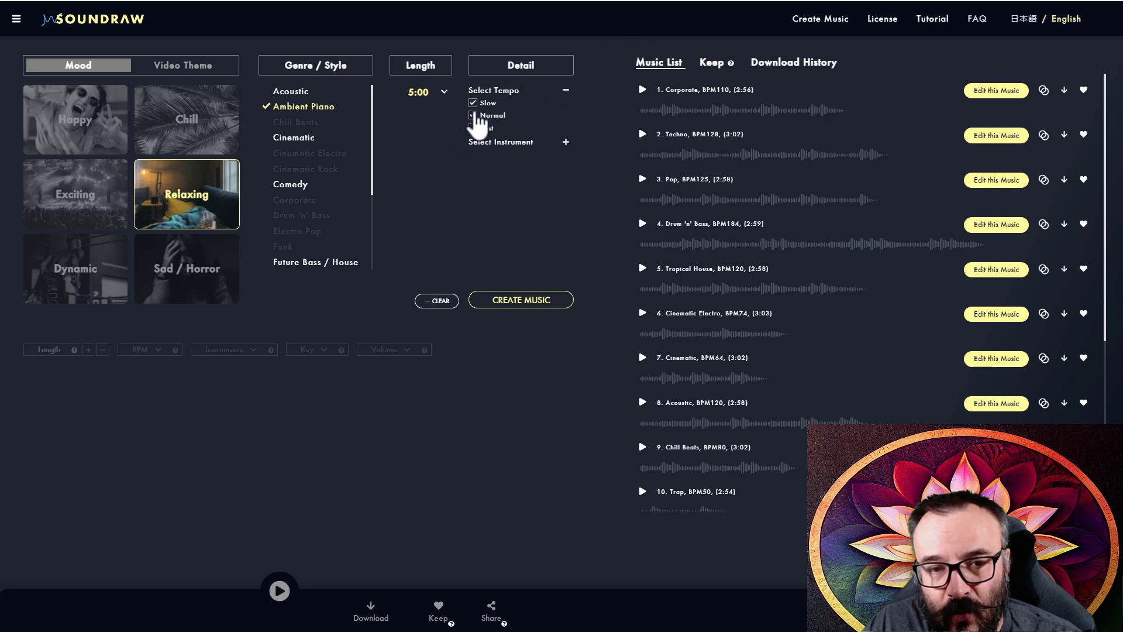
left_click(474, 115)
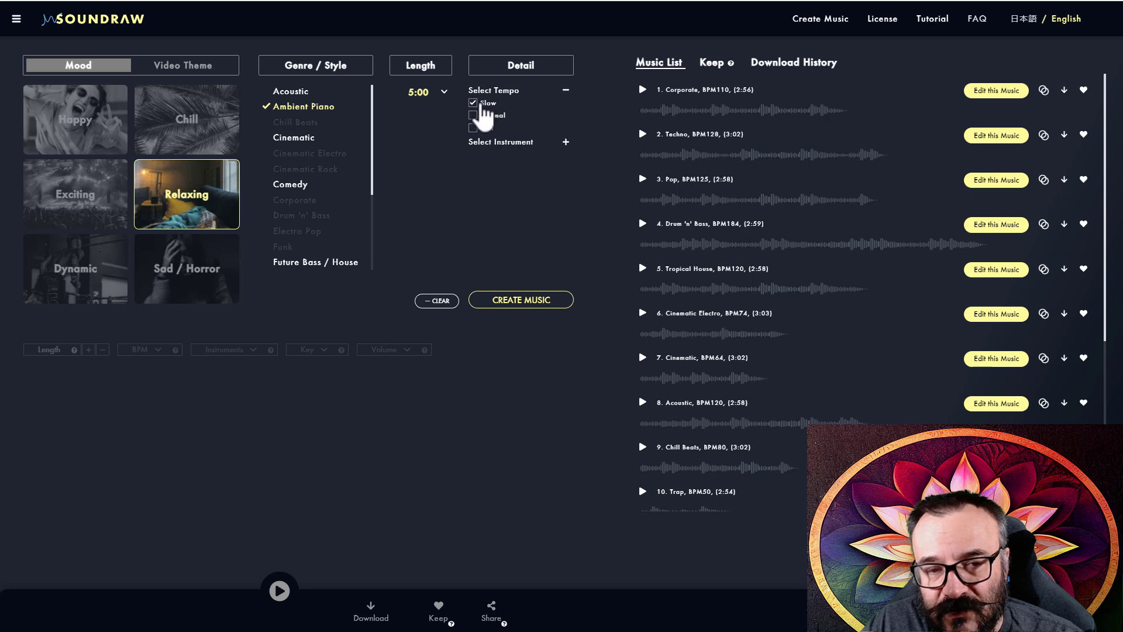
left_click(565, 142)
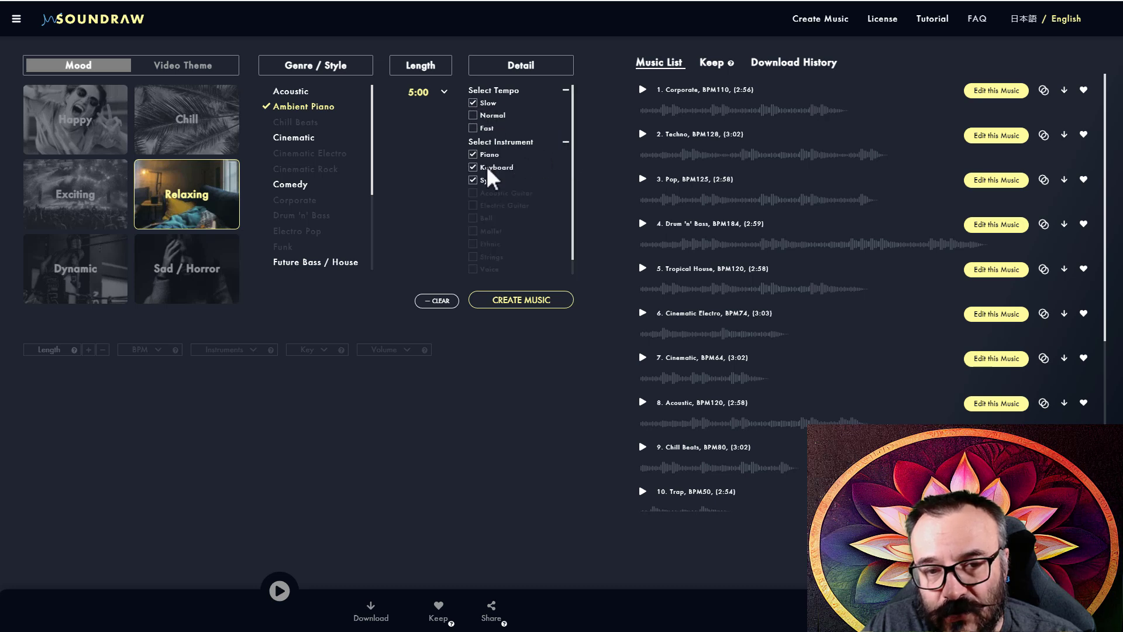
left_click(524, 301)
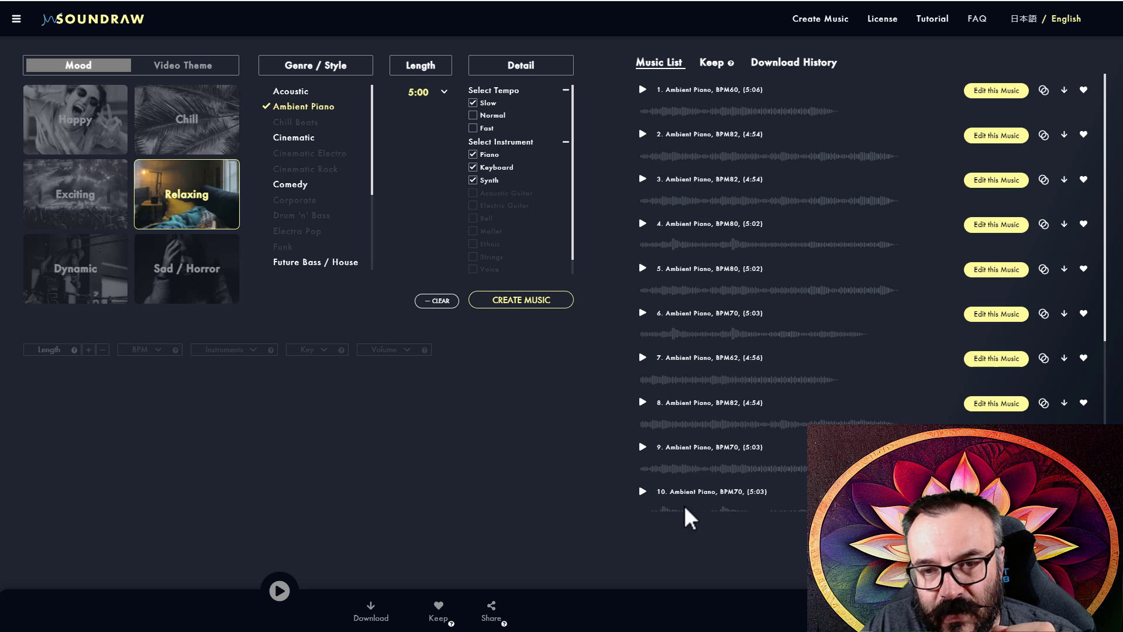
Step: Look through the generated Ambient Piano songs and play the fourth one in the list
scroll(791, 361, "down", 5)
scroll(730, 388, "up", 5)
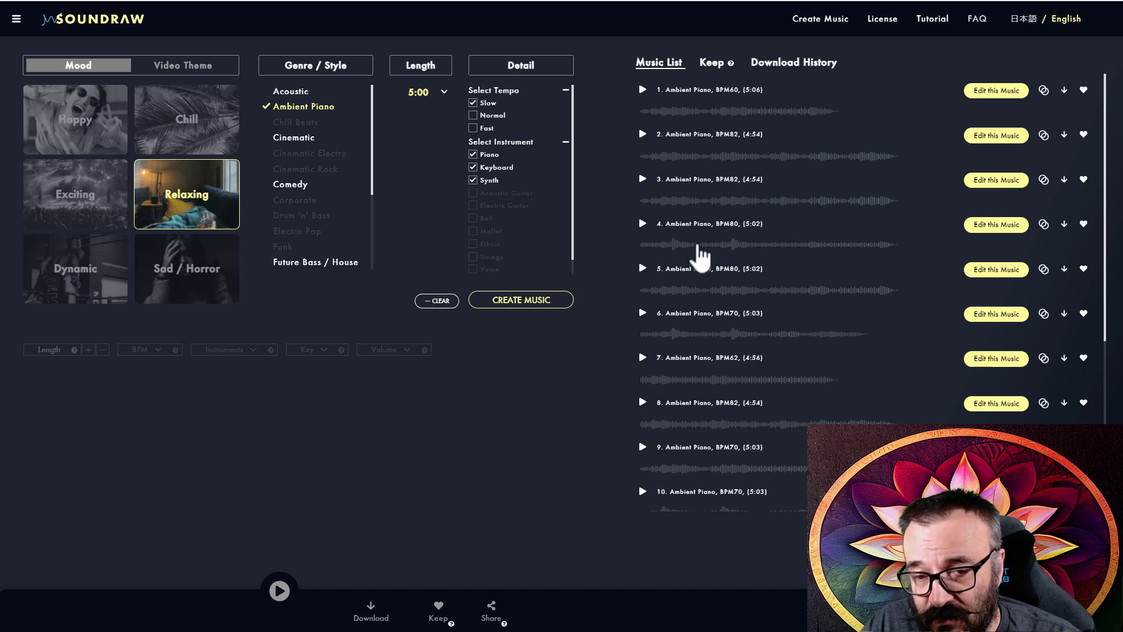
left_click(642, 223)
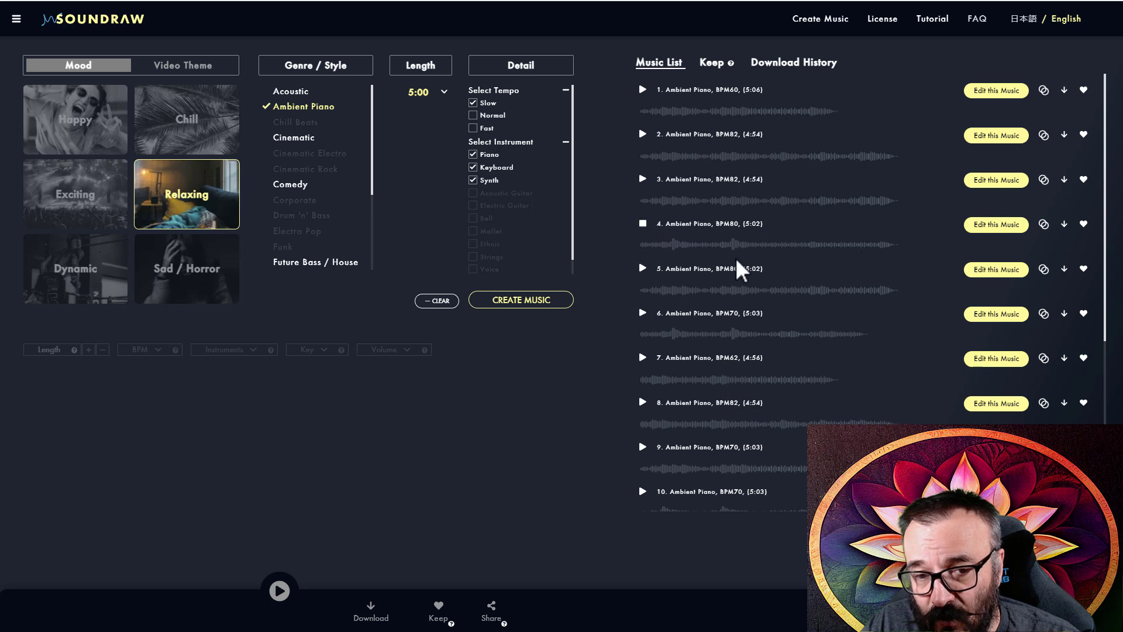
Step: Preview several passages of the fourth song, and play the seventh and eighth Ambient Piano songs
left_click(667, 246)
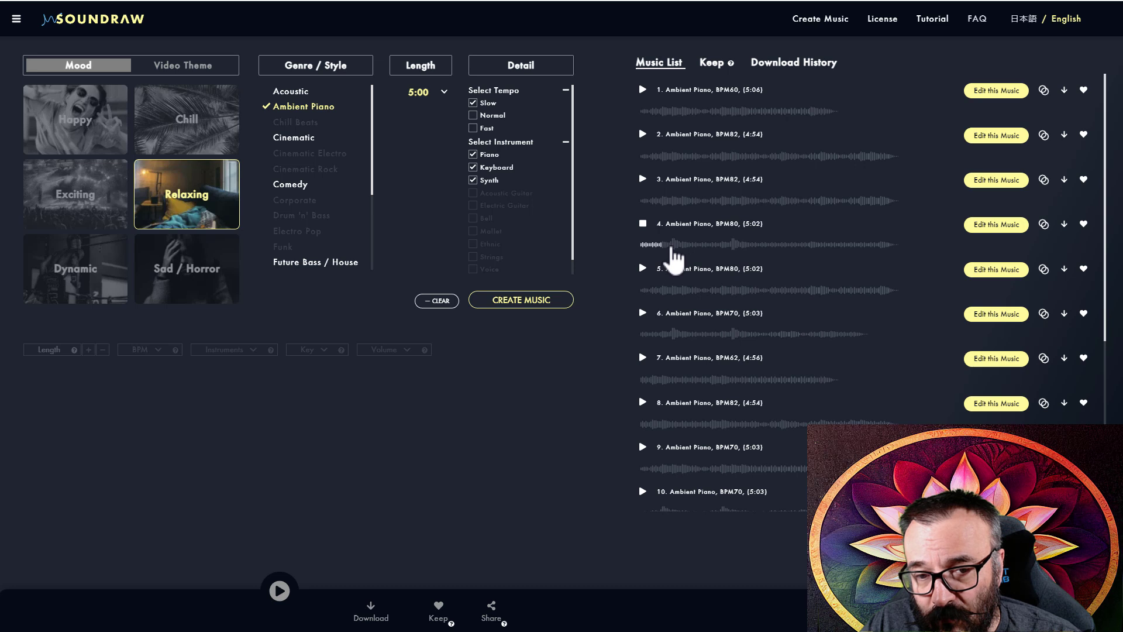
left_click(670, 248)
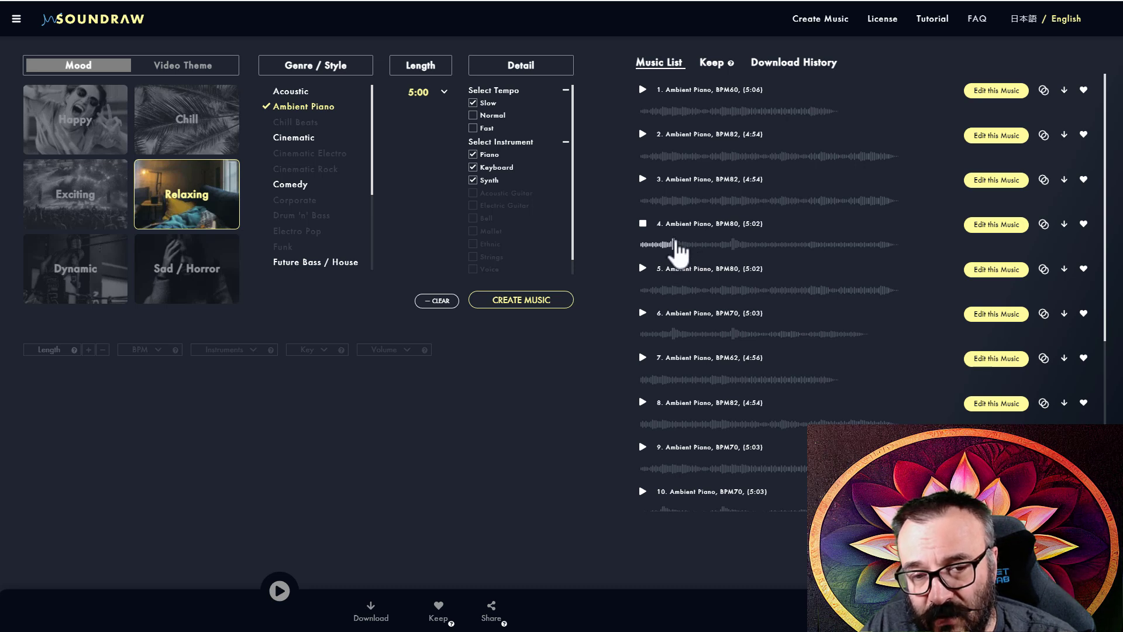
left_click(724, 245)
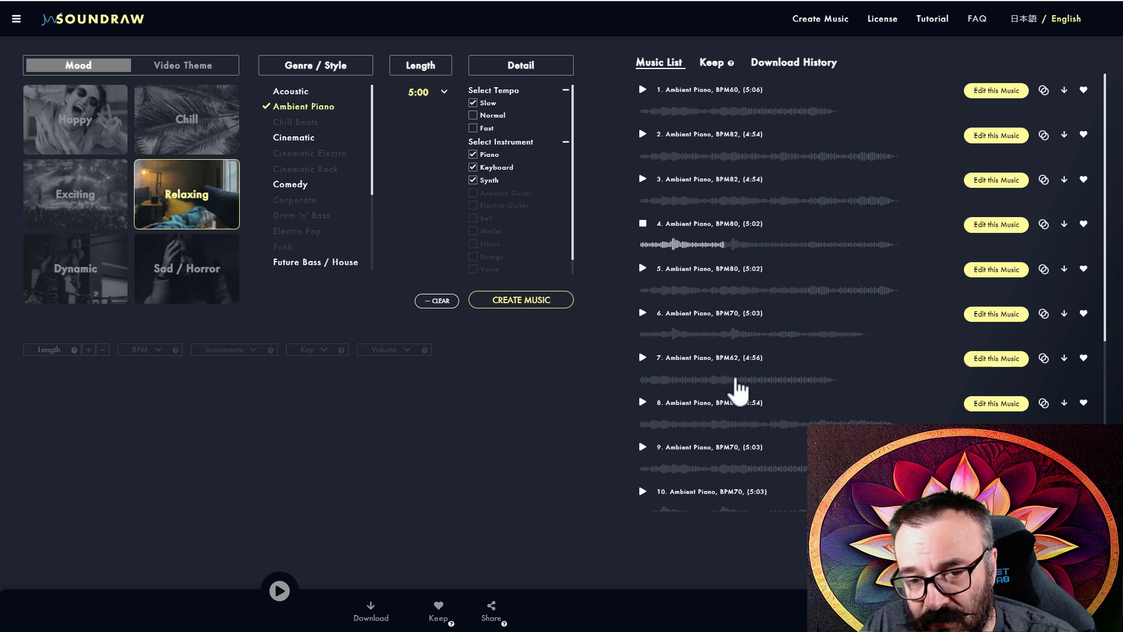
left_click(645, 359)
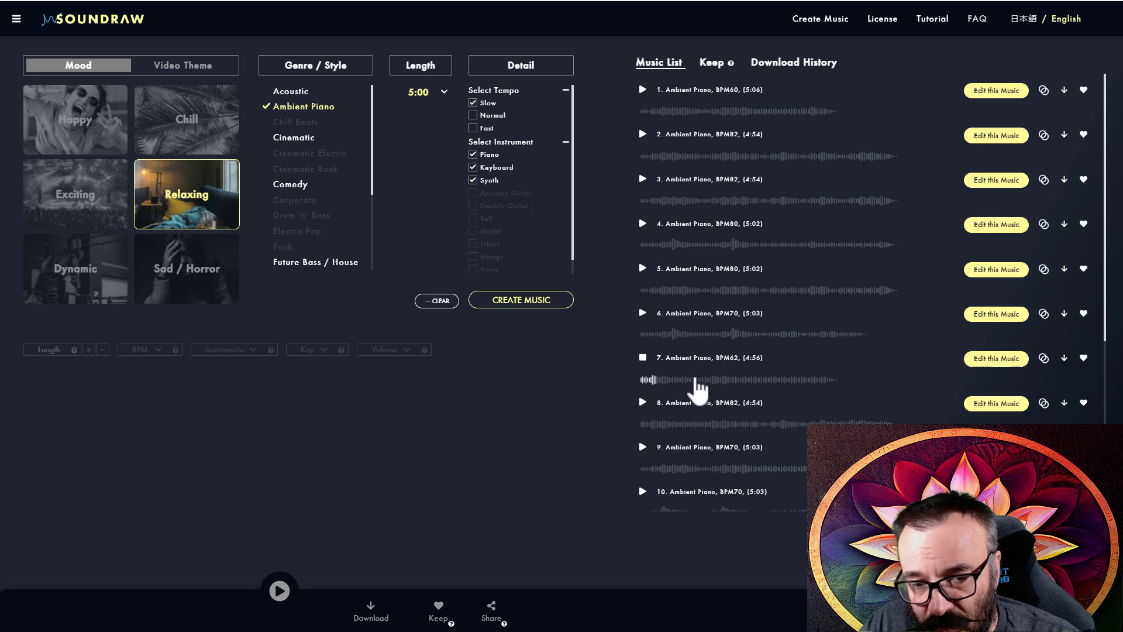
left_click(643, 403)
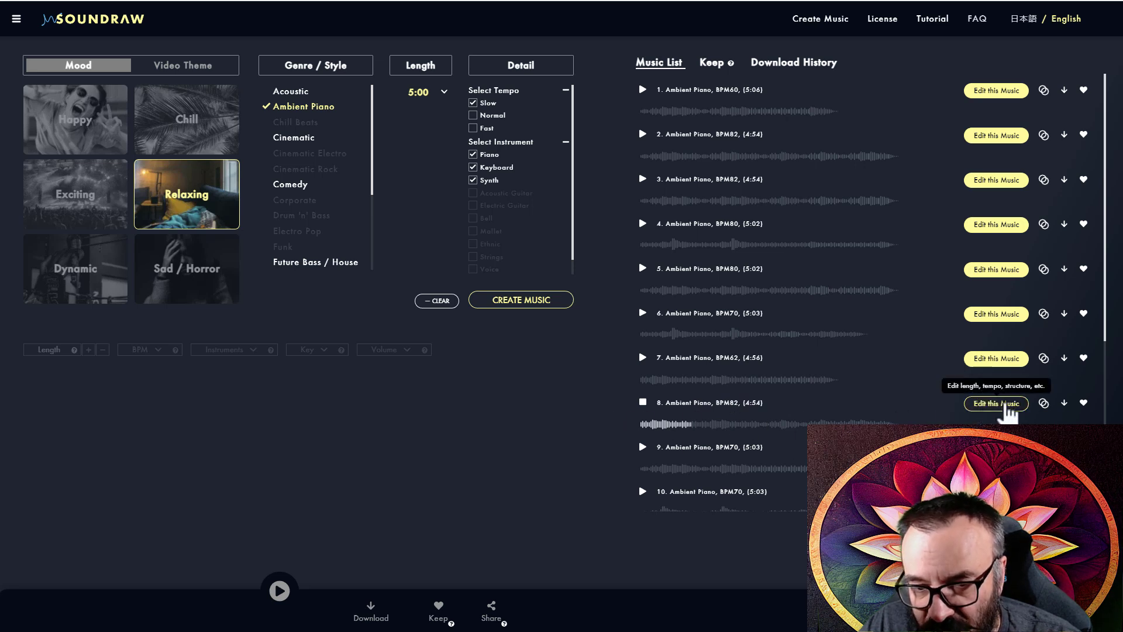
Step: Open the eighth Ambient Piano song for editing and set its BPM to 62
left_click(988, 404)
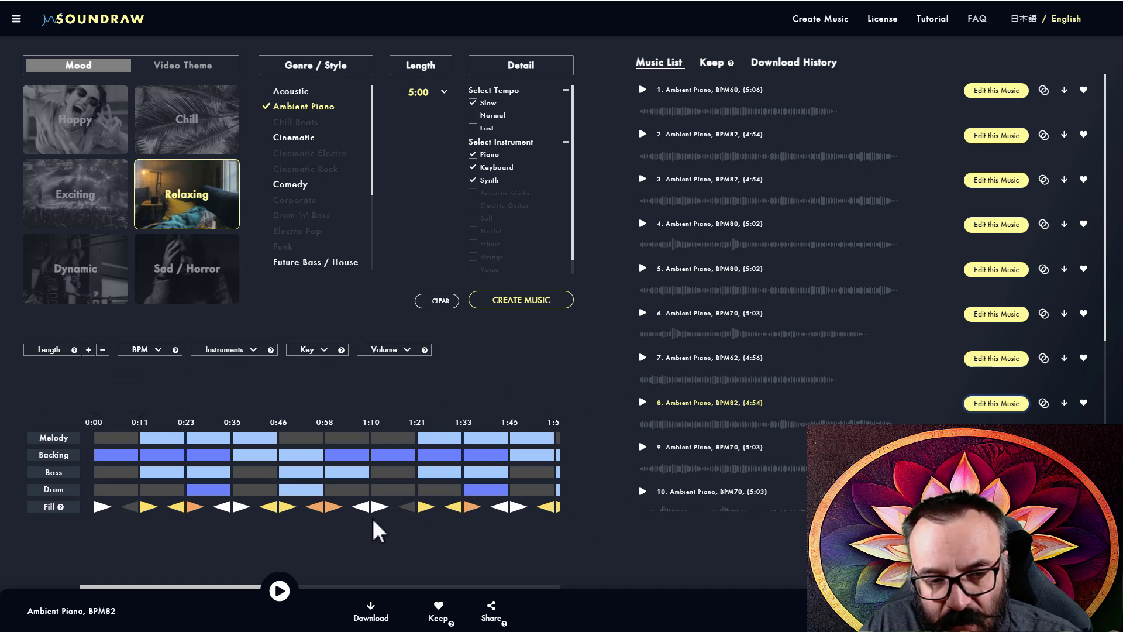
left_click_drag(183, 586, 65, 570)
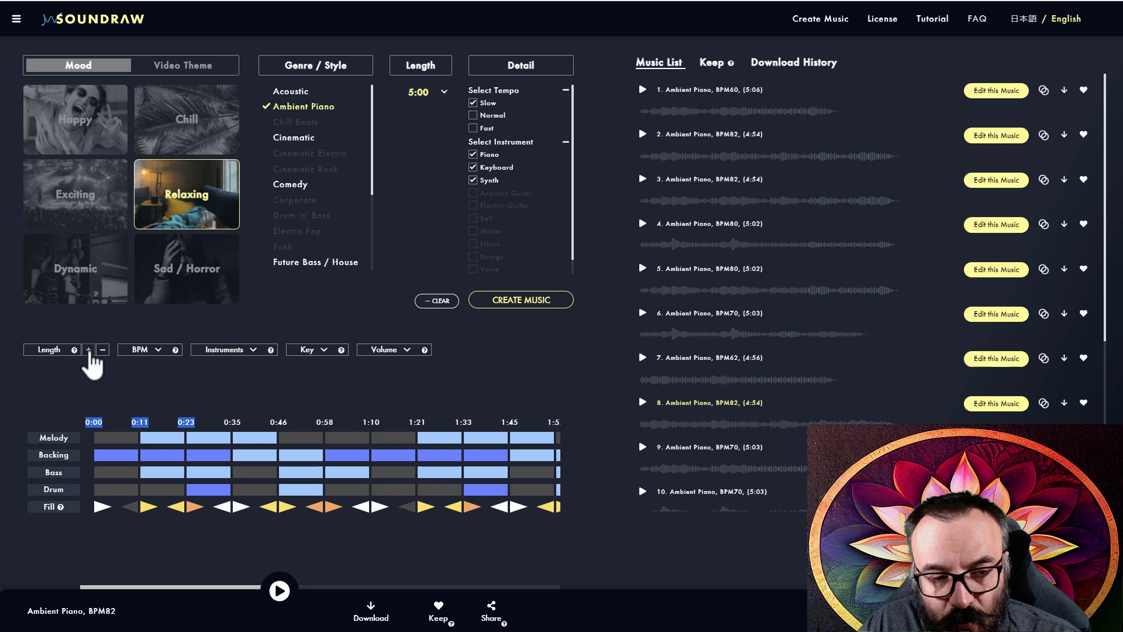
mouse_move(79, 355)
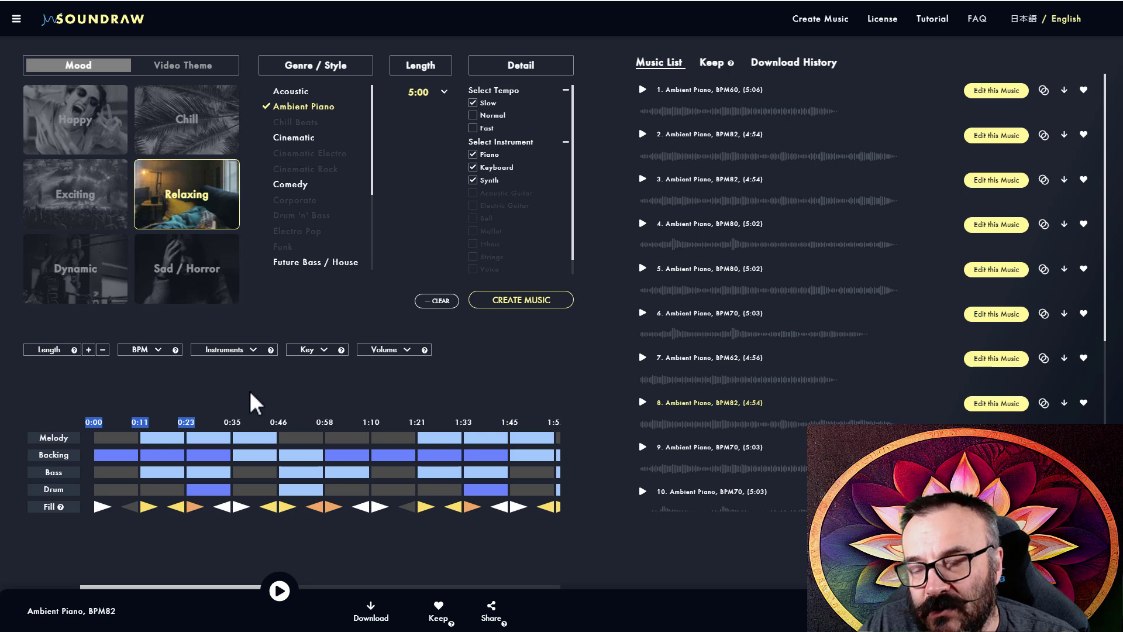
left_click(166, 353)
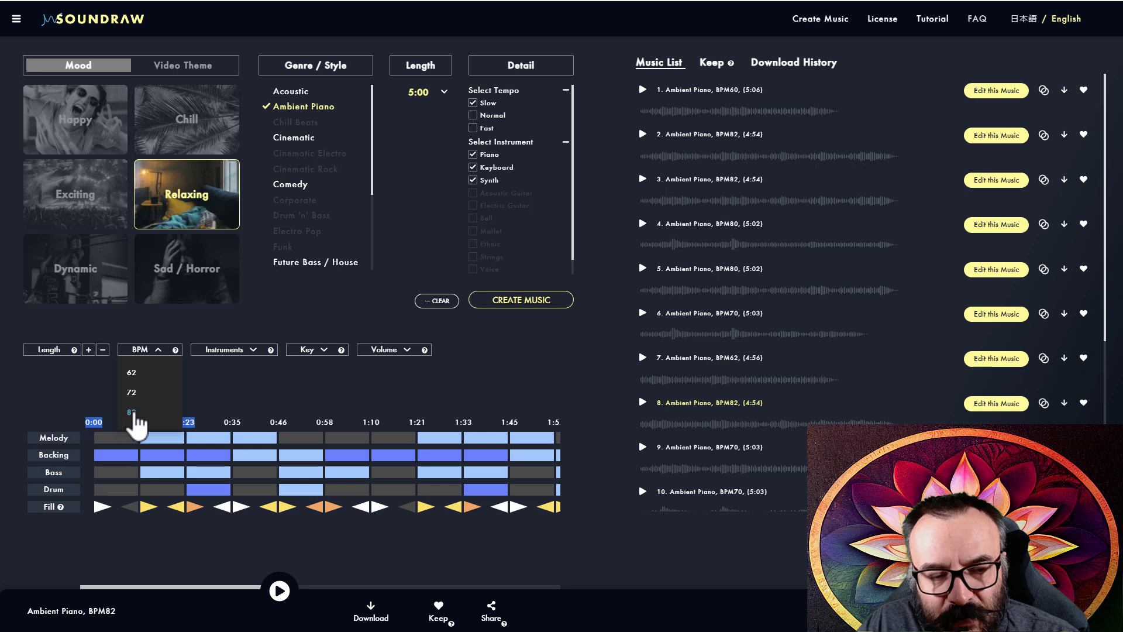
left_click(131, 373)
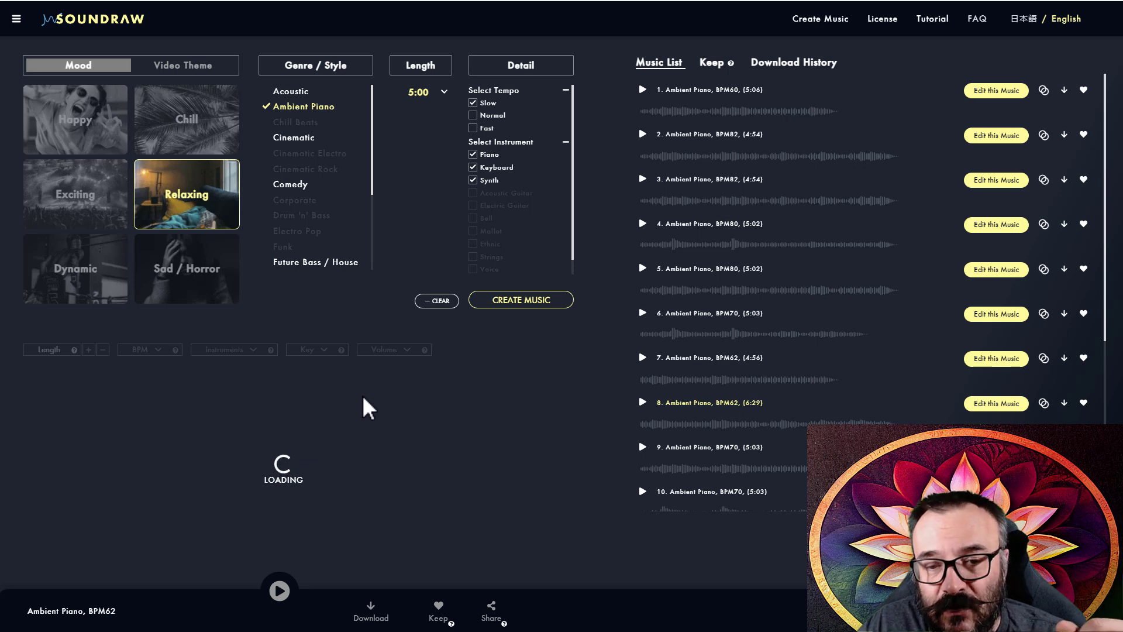
Step: Play the edited track from its beginning and activate the melody block at 0:00 at the lighter intensity
left_click(282, 586)
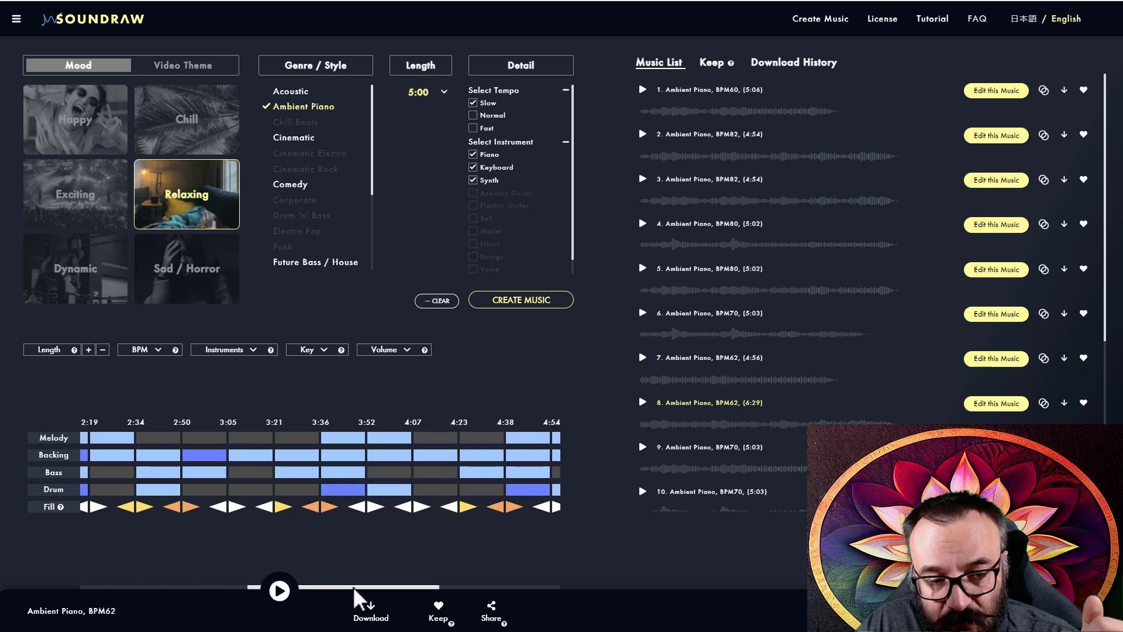
left_click_drag(353, 586, 132, 585)
left_click(280, 591)
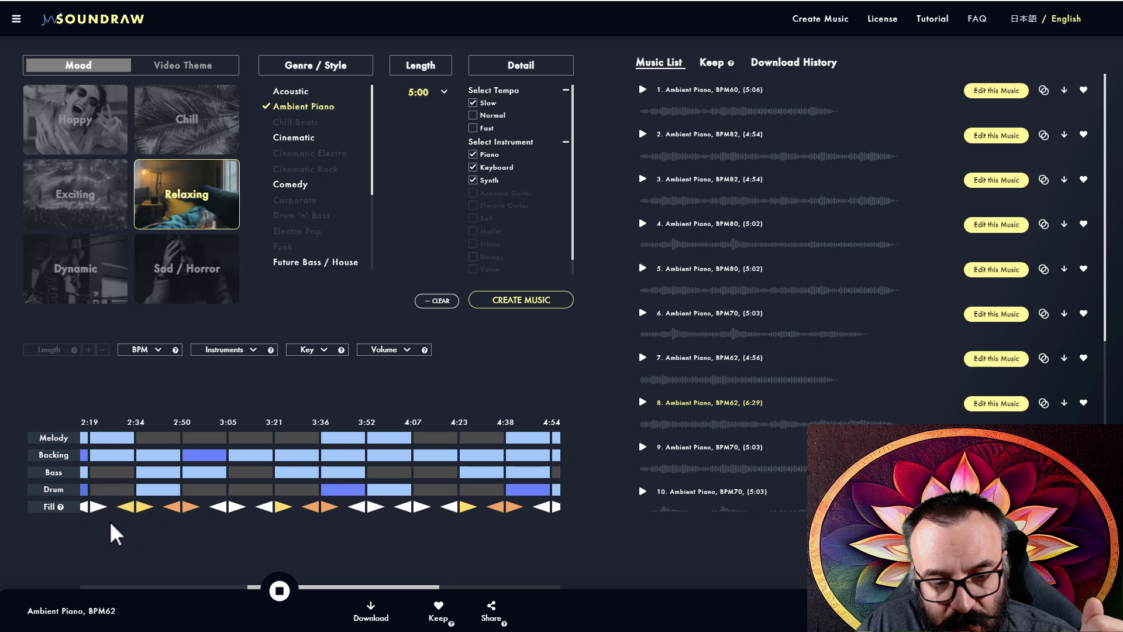
left_click(245, 587)
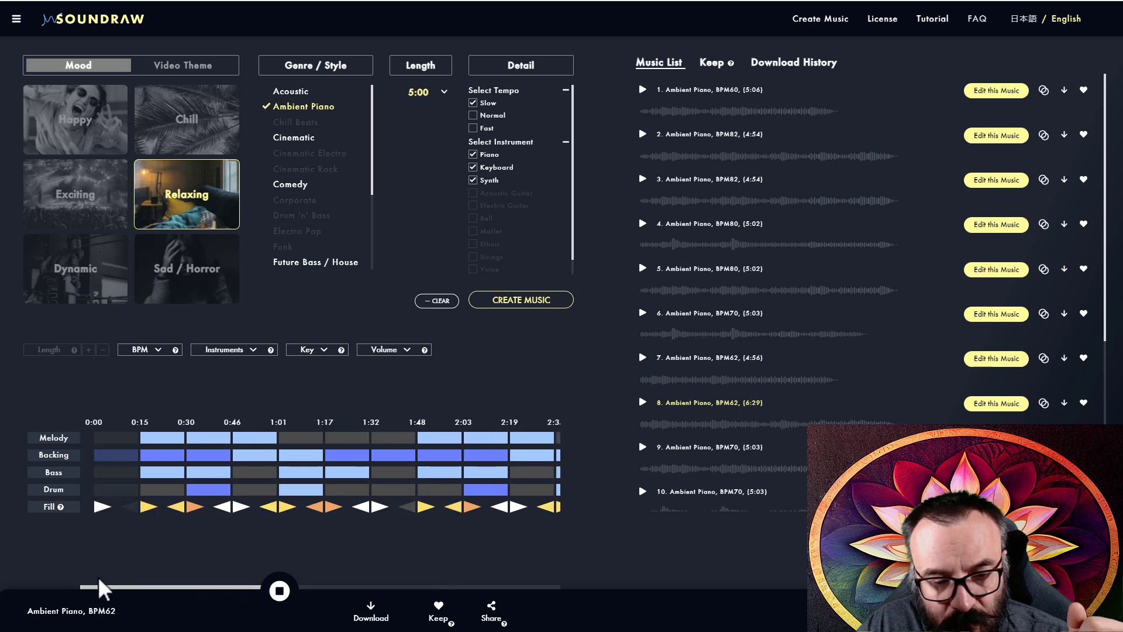
left_click(115, 439)
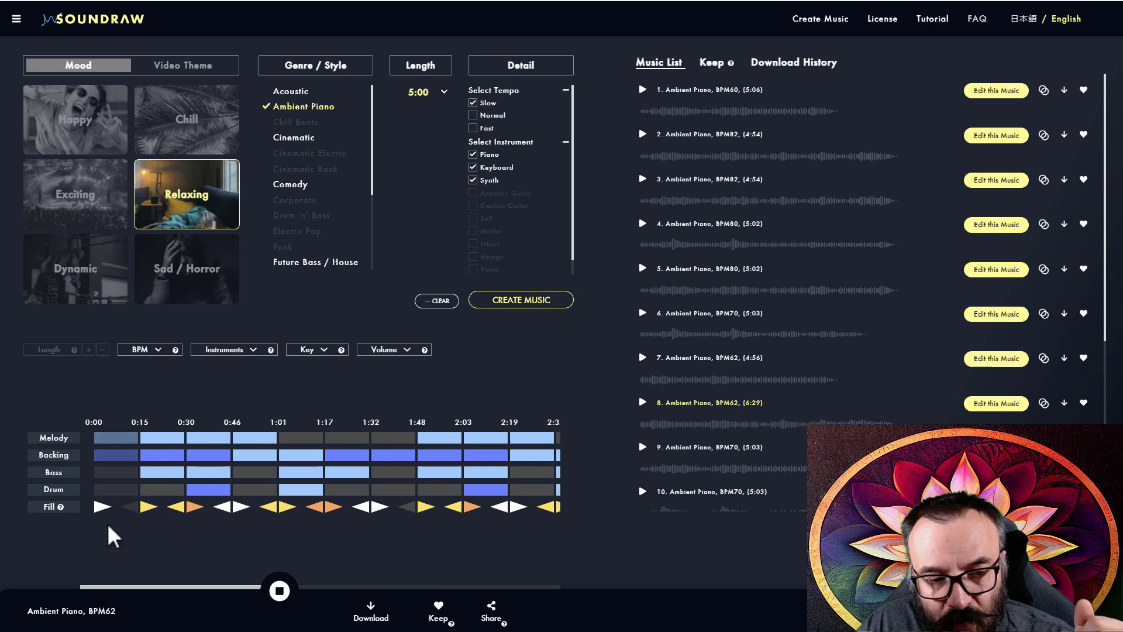
left_click(108, 440)
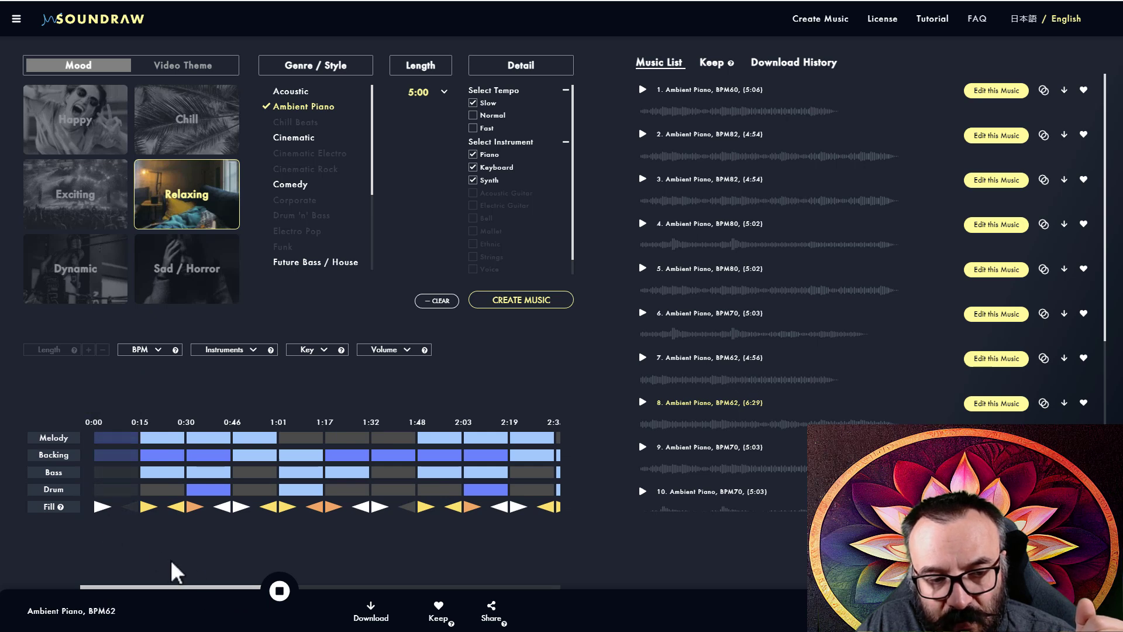
left_click(107, 441)
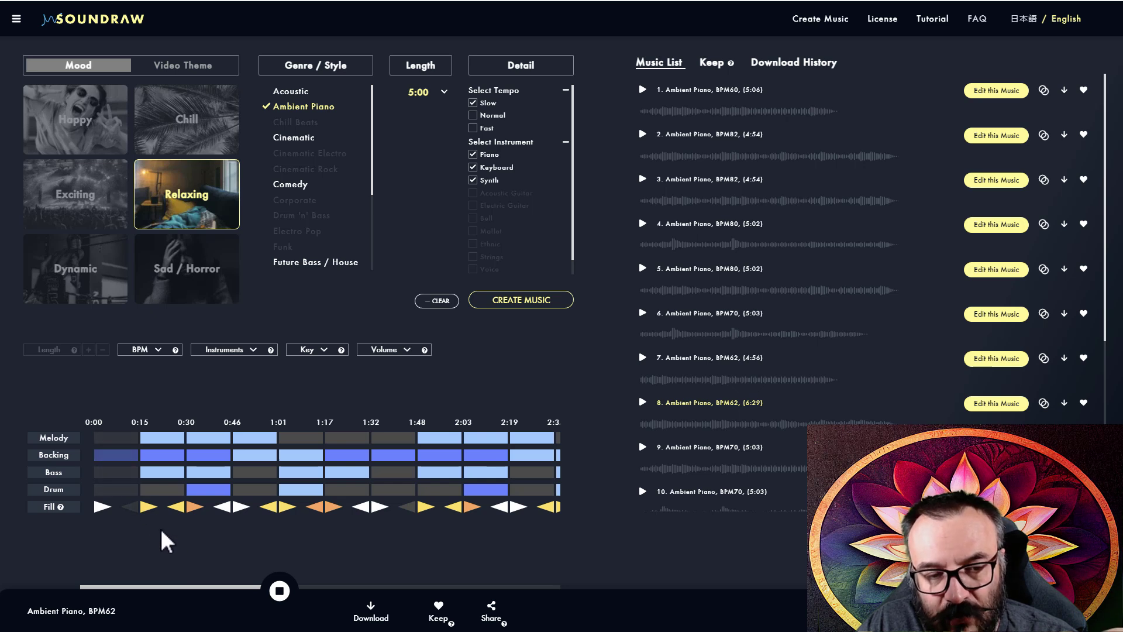
left_click(129, 438)
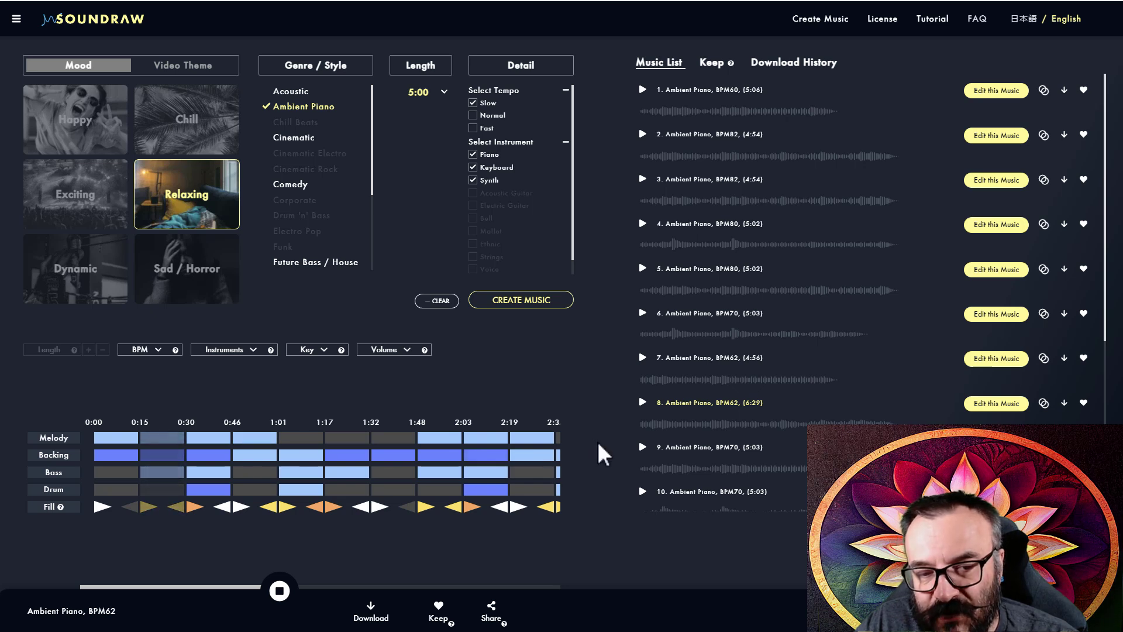
Step: Stop playback and adjust the volumes: lower the melody and raise the drum to mid-level, and raise the bass slightly above it
left_click_drag(206, 587, 503, 597)
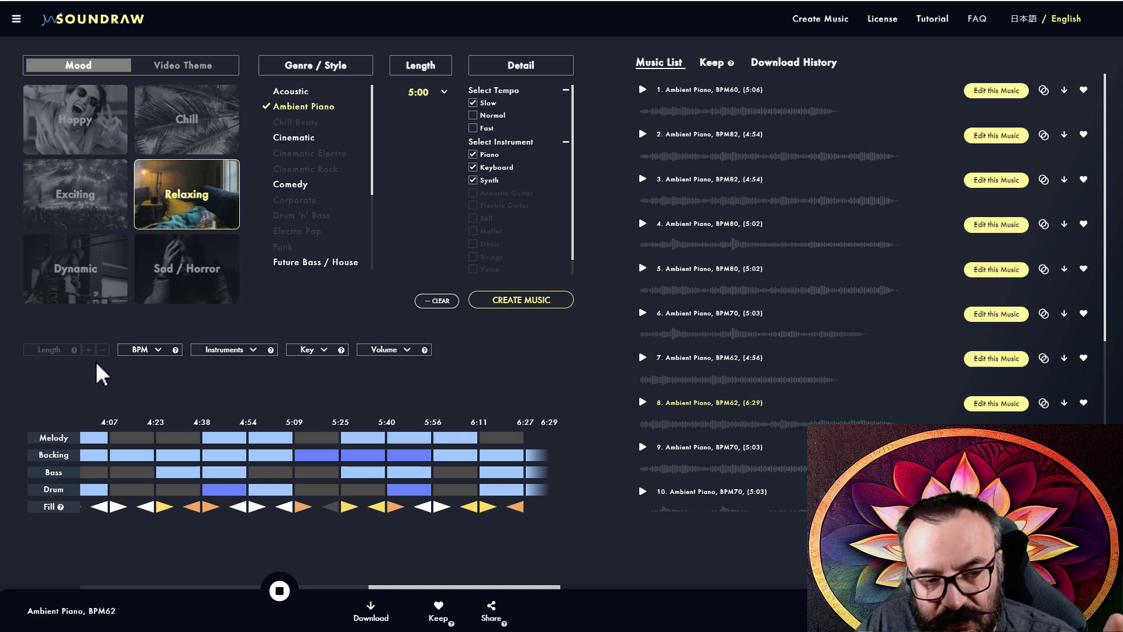
left_click(280, 591)
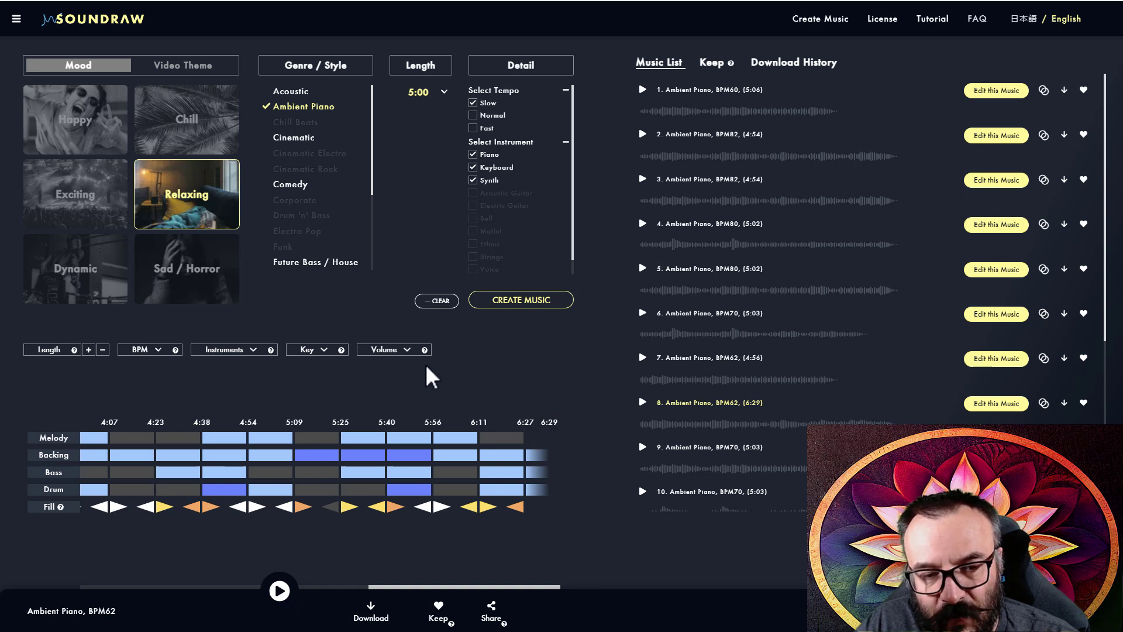
left_click(406, 352)
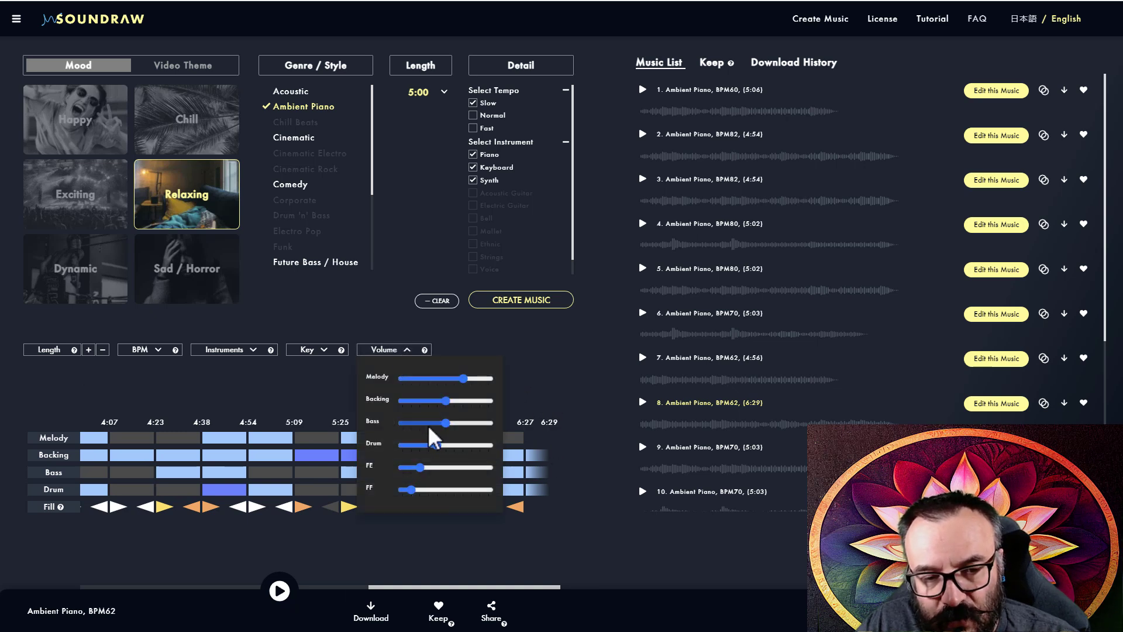
left_click_drag(462, 380, 445, 378)
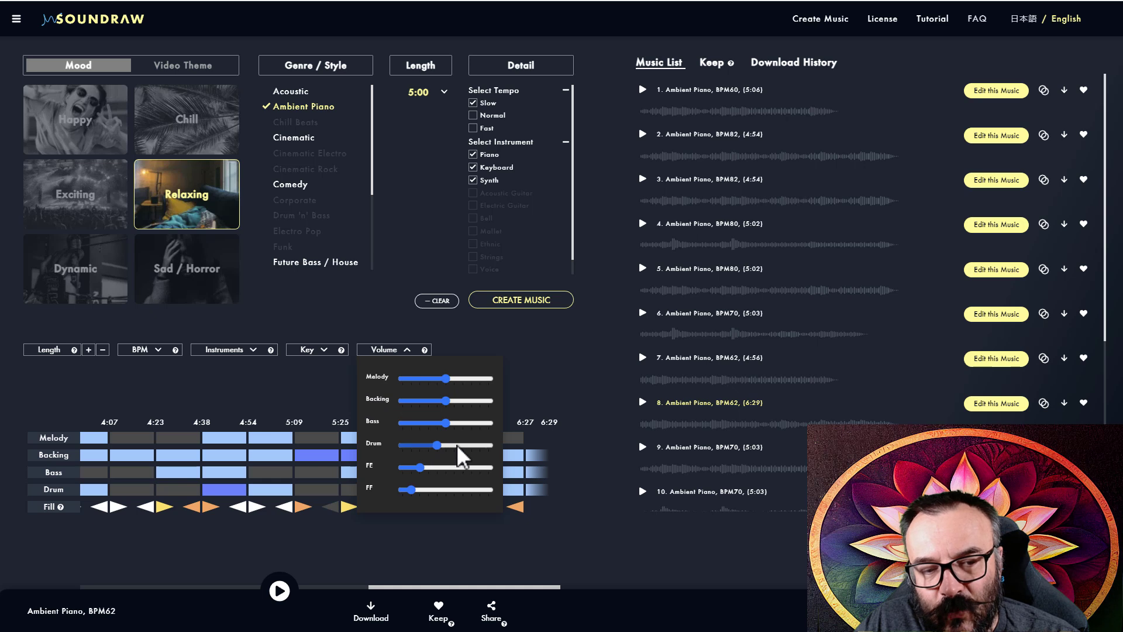
left_click_drag(438, 445, 445, 445)
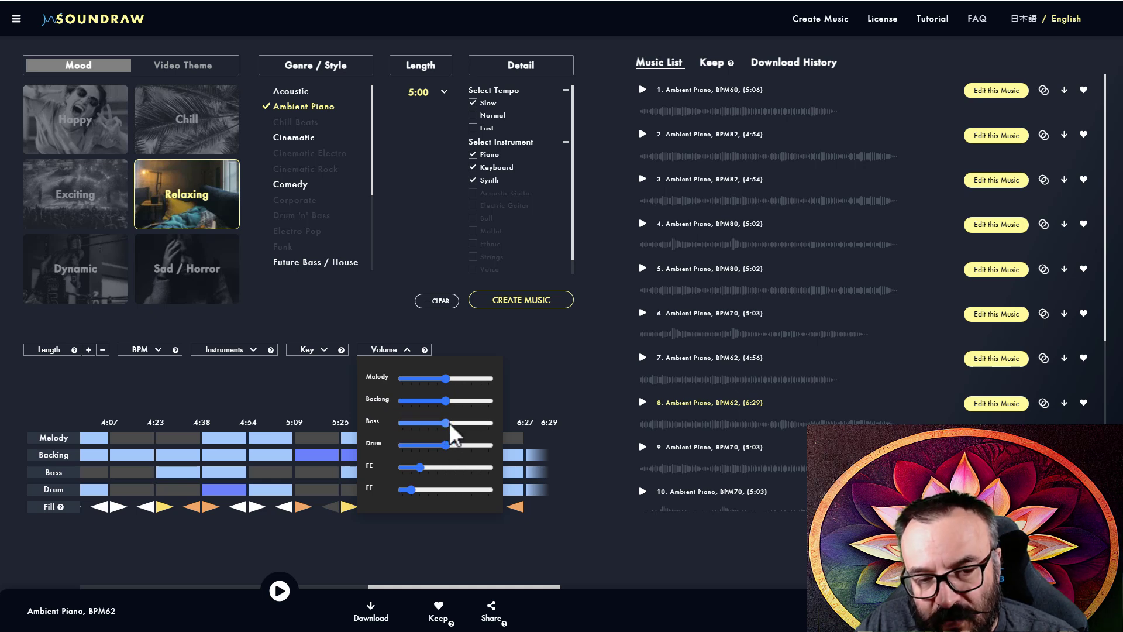
left_click_drag(450, 426, 446, 400)
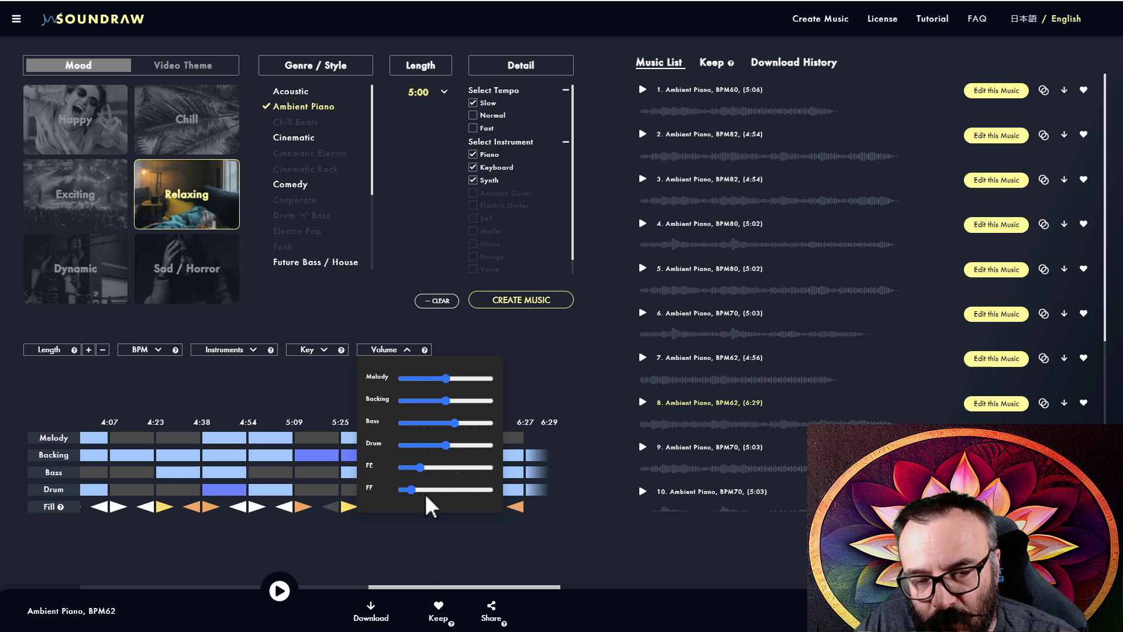
Step: Play the adjusted track from its middle section and review the available key and instrument options
left_click(281, 593)
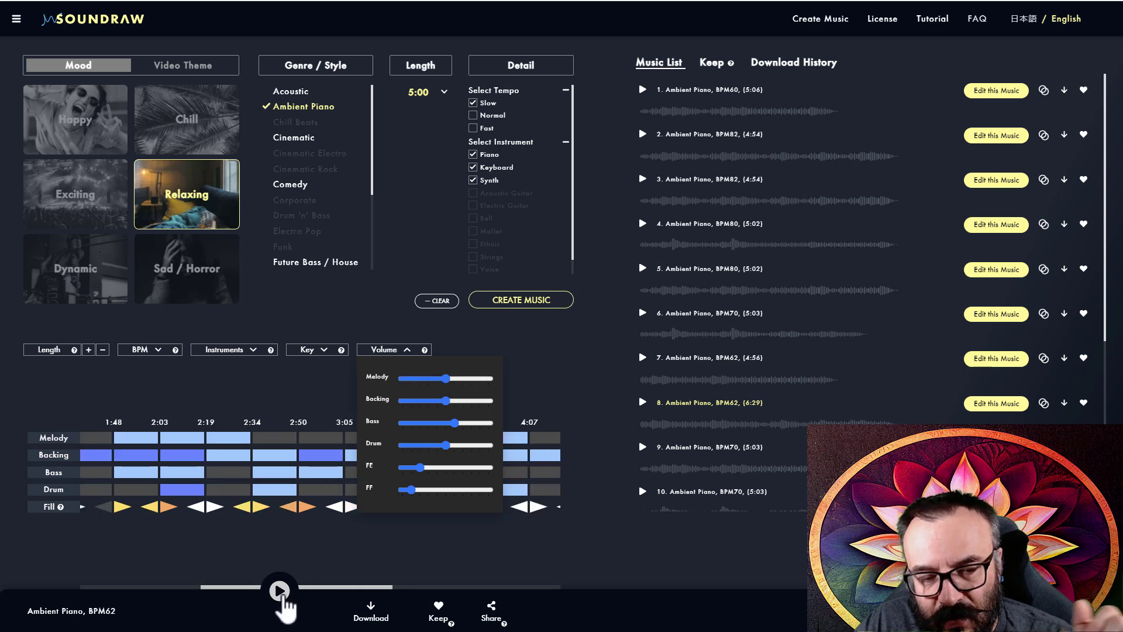
left_click(280, 590)
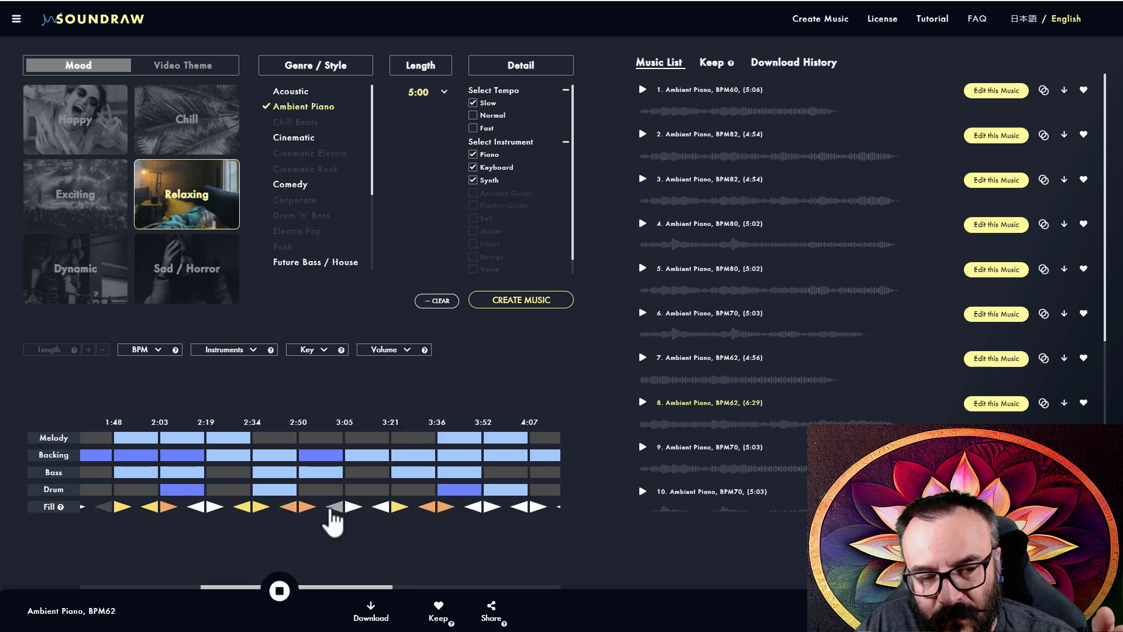
left_click(321, 350)
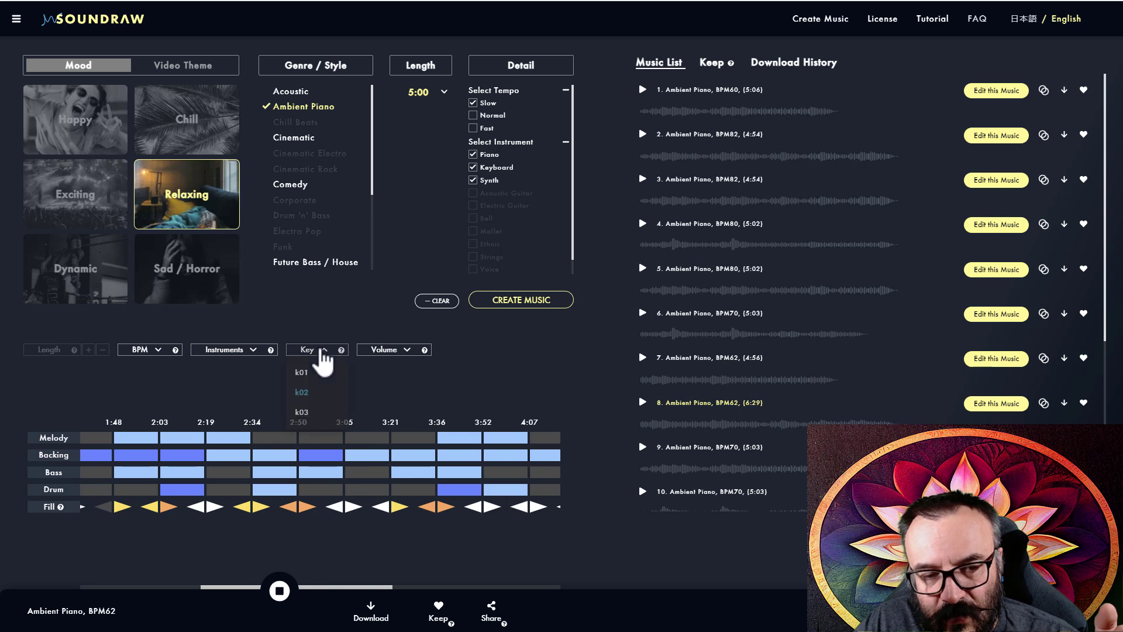
left_click(262, 349)
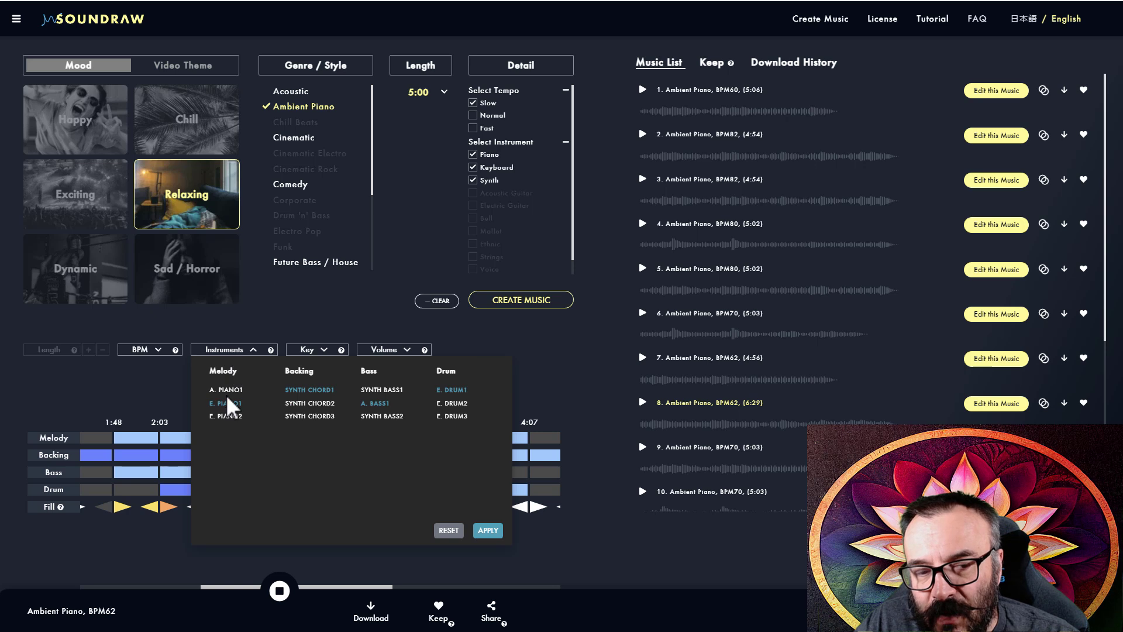
left_click(505, 334)
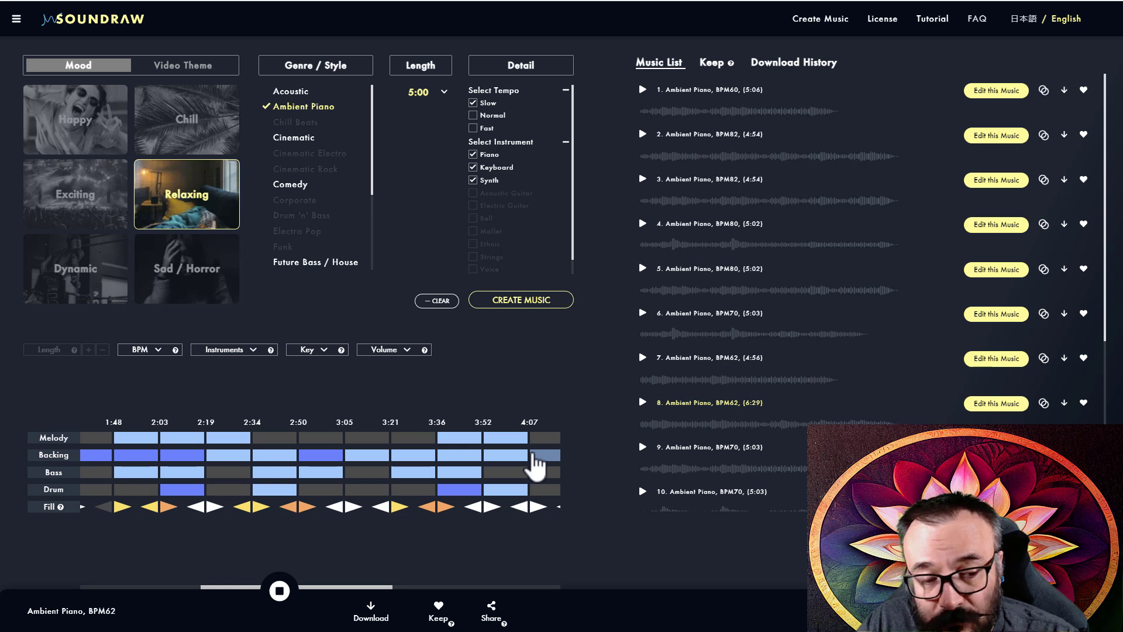
Step: Save the edited track to the kept songs and download it
mouse_move(442, 617)
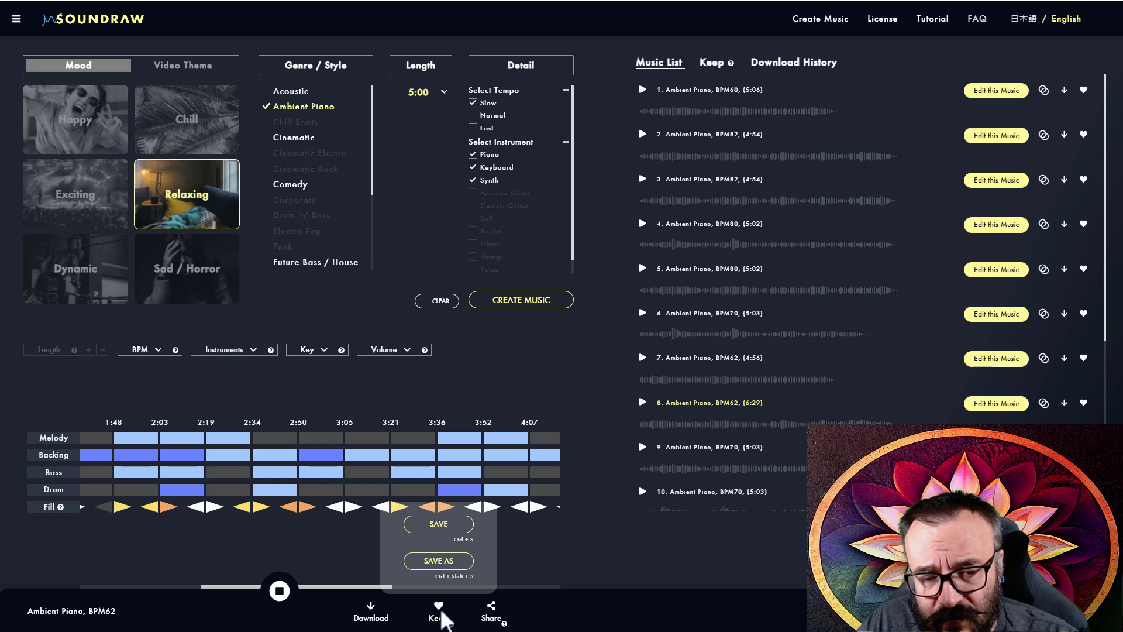
left_click(438, 524)
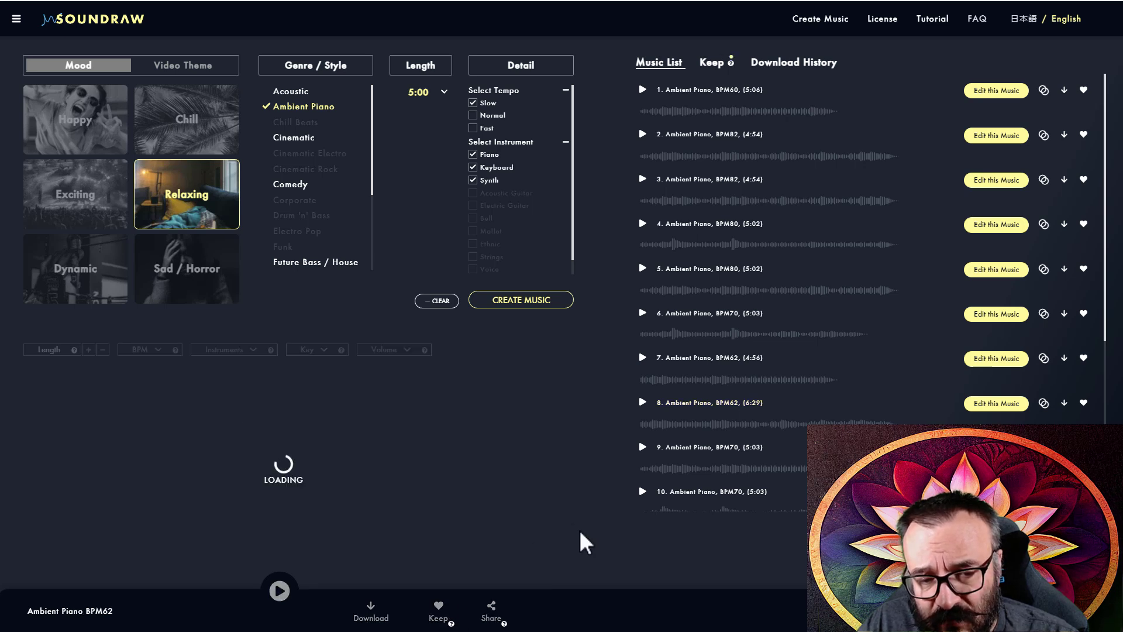
left_click(372, 613)
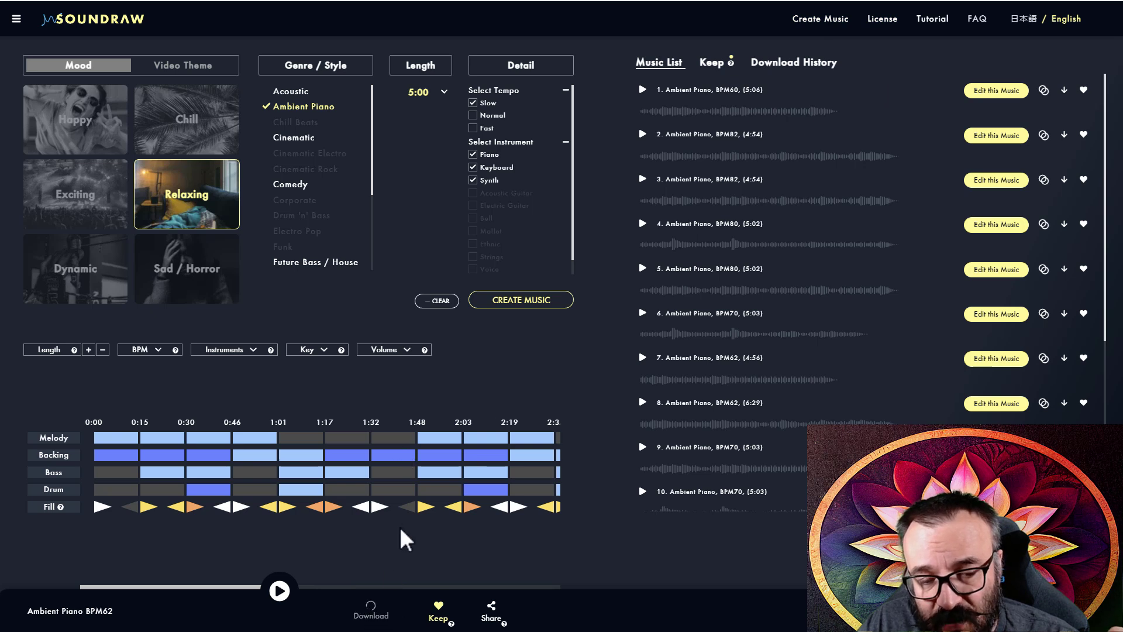
mouse_move(553, 442)
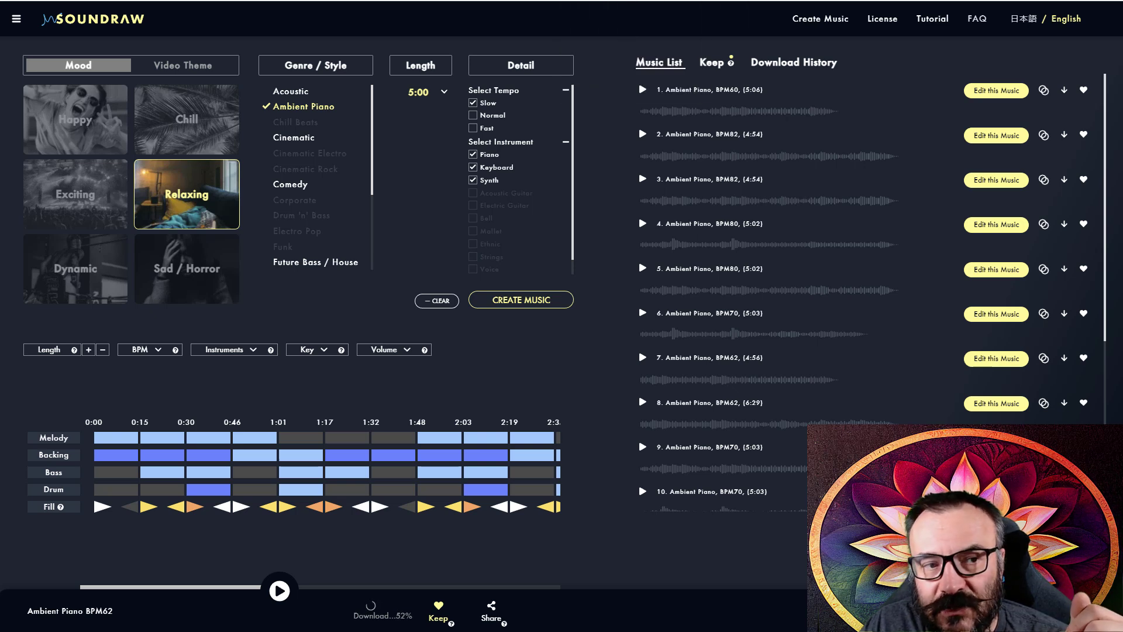
Step: Switch to the SoundCloud profile page and look through the recently published ambient and electronic tracks
left_click(130, 1)
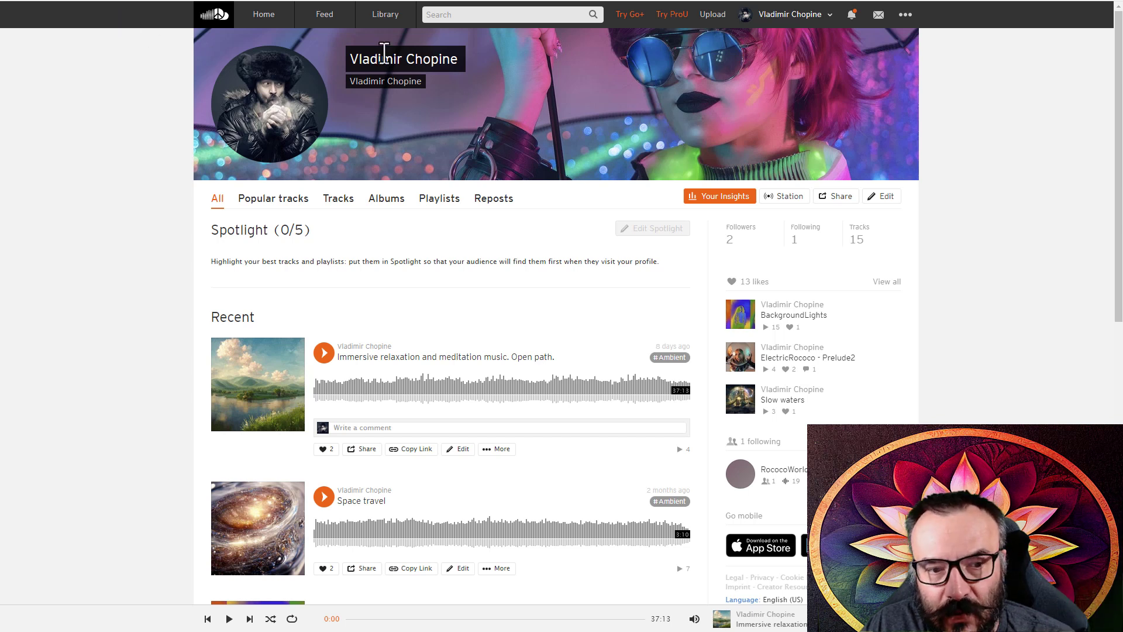
scroll(240, 272, "down", 9)
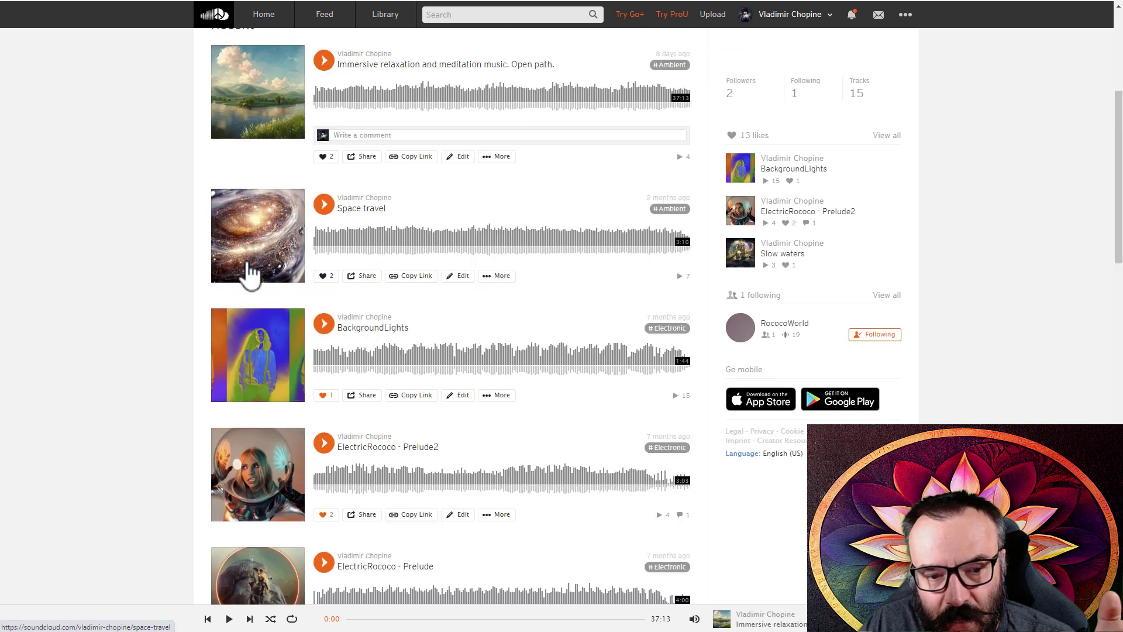
scroll(252, 290, "down", 2)
scroll(346, 233, "up", 8)
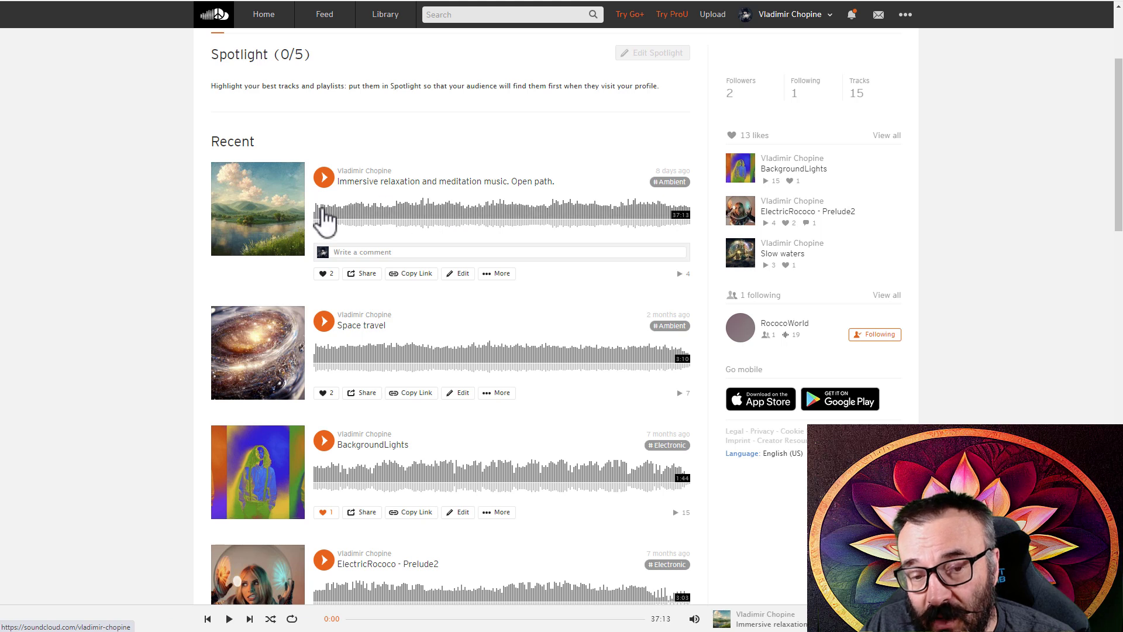
Step: Browse the older tracks down to the end of the SoundCloud profile's list and return towards the newer ones
scroll(314, 403, "down", 11)
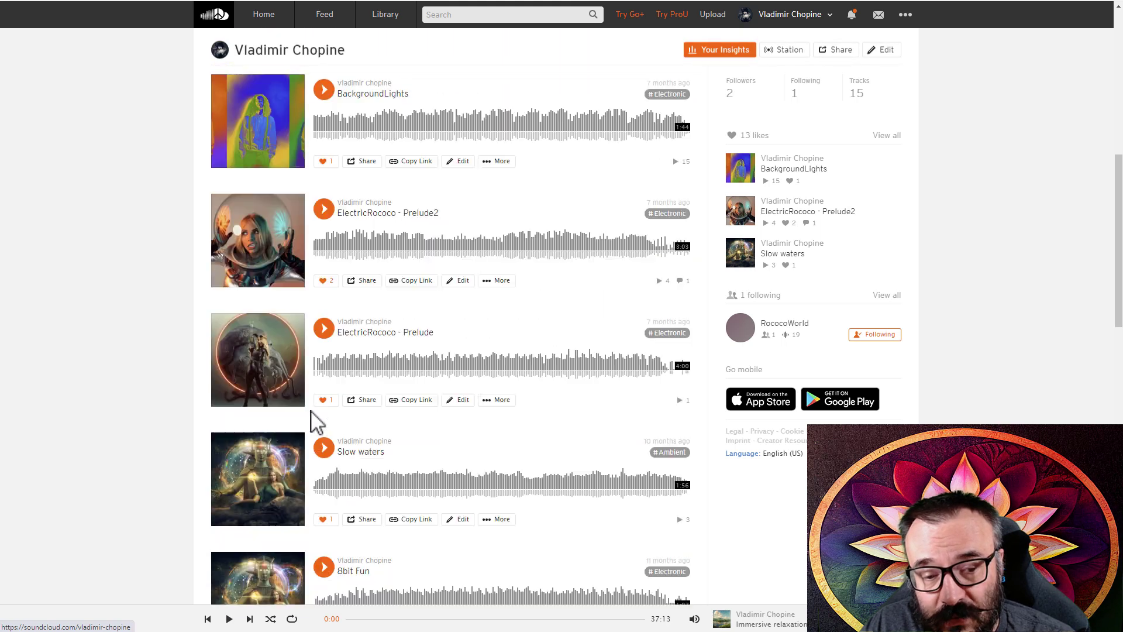
scroll(315, 421, "down", 12)
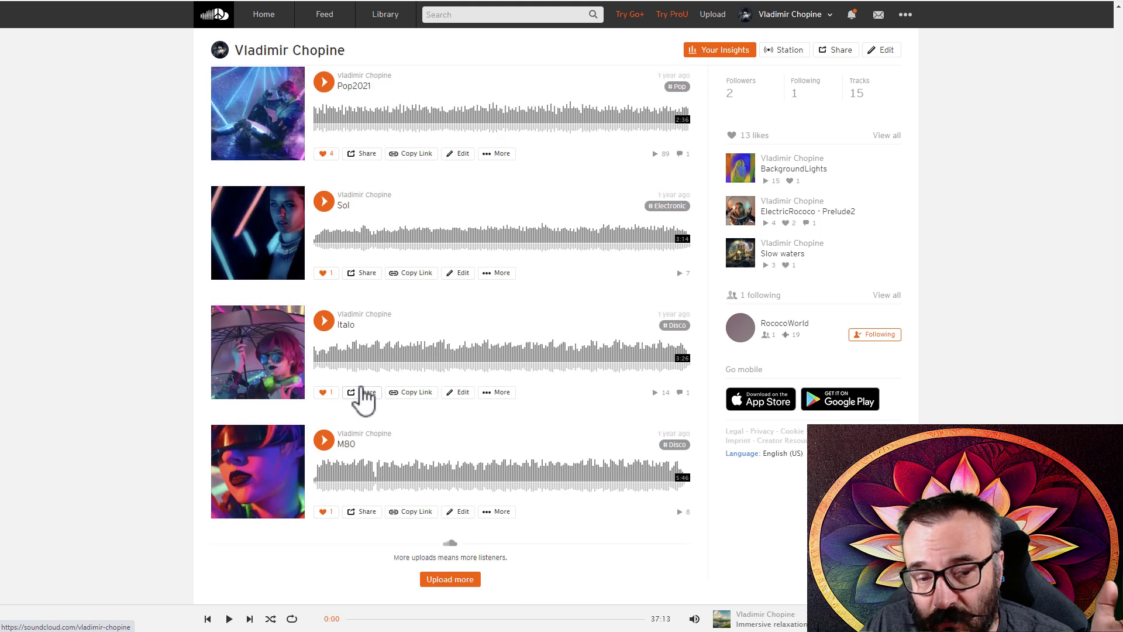
scroll(298, 345, "up", 14)
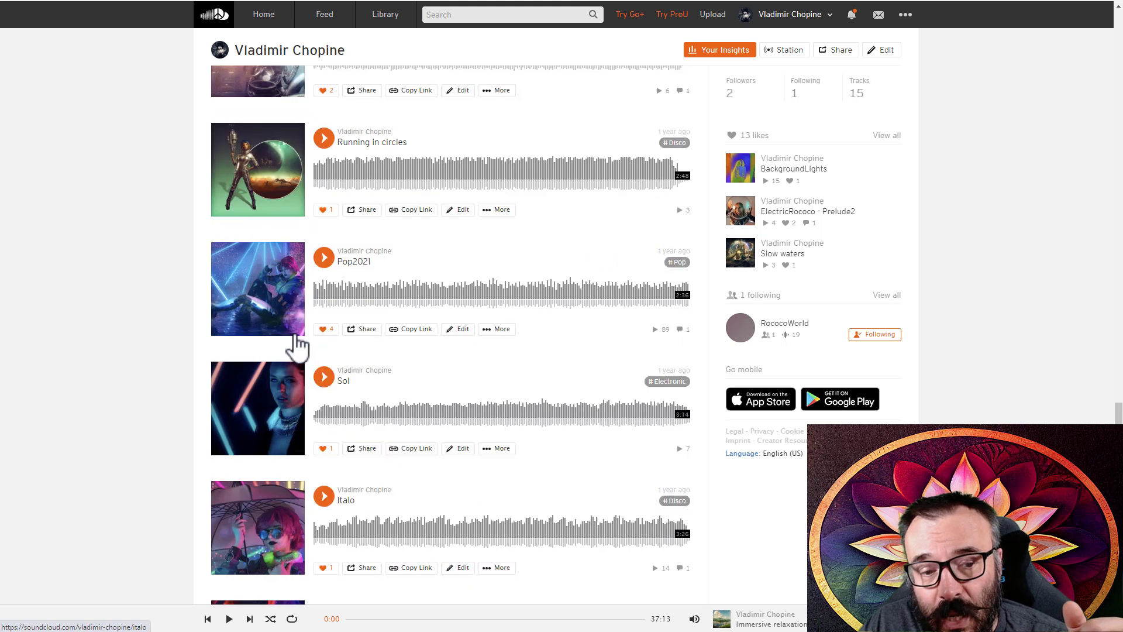
scroll(476, 256, "up", 13)
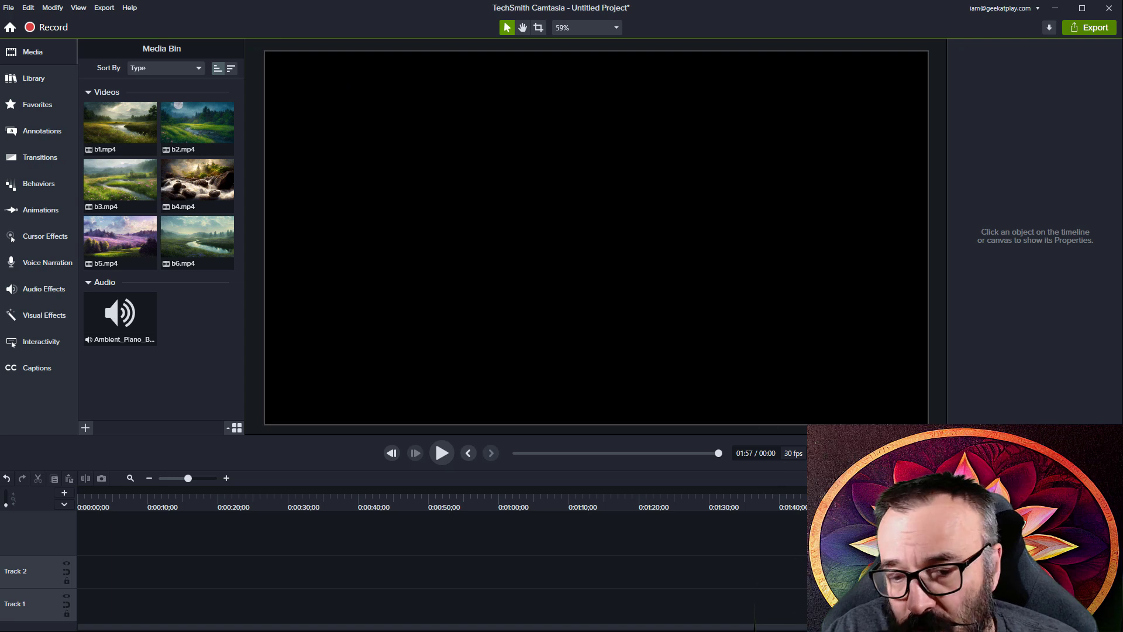
Step: In Camtasia, place the b5 video at the start of Track 1 and the ambient piano audio at the start of Track 2
left_click_drag(731, 491, 708, 492)
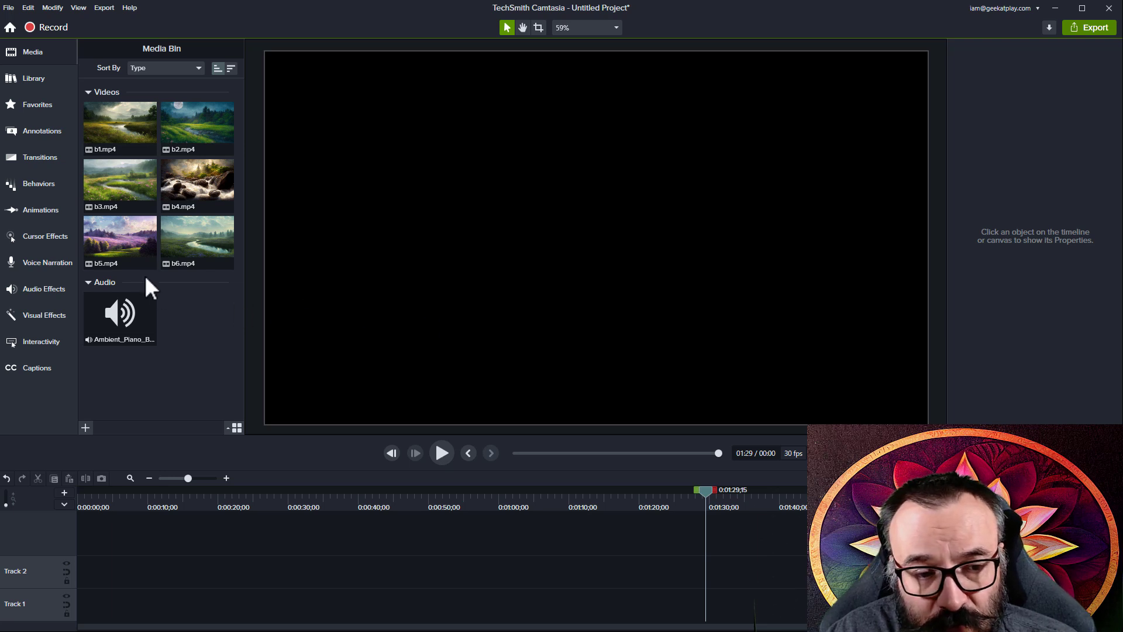
left_click(128, 241)
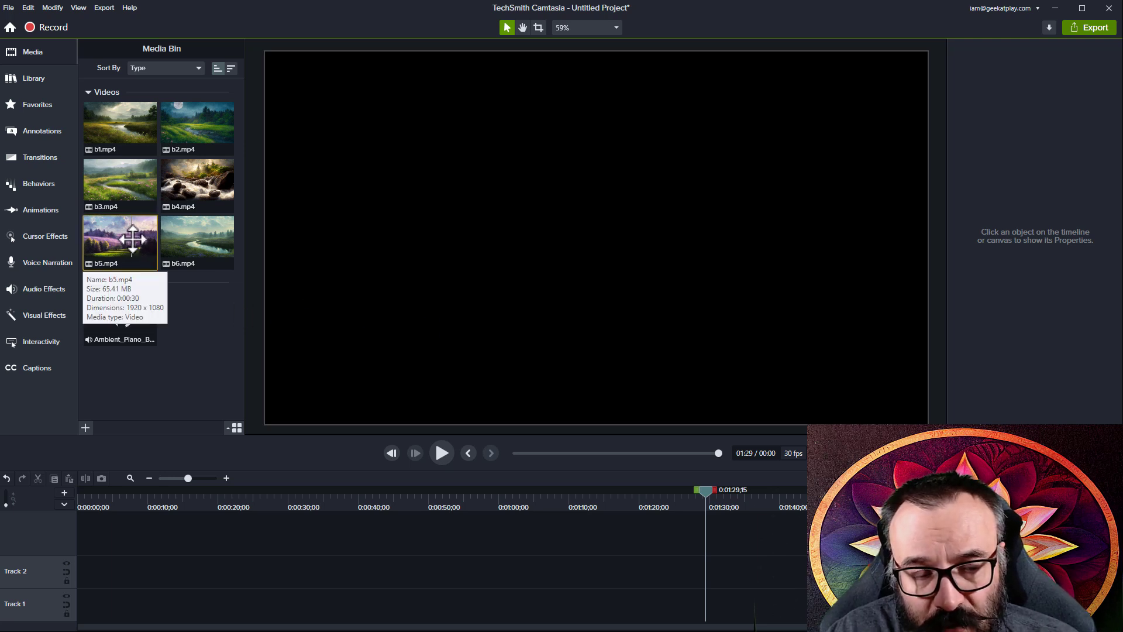
left_click_drag(133, 240, 76, 604)
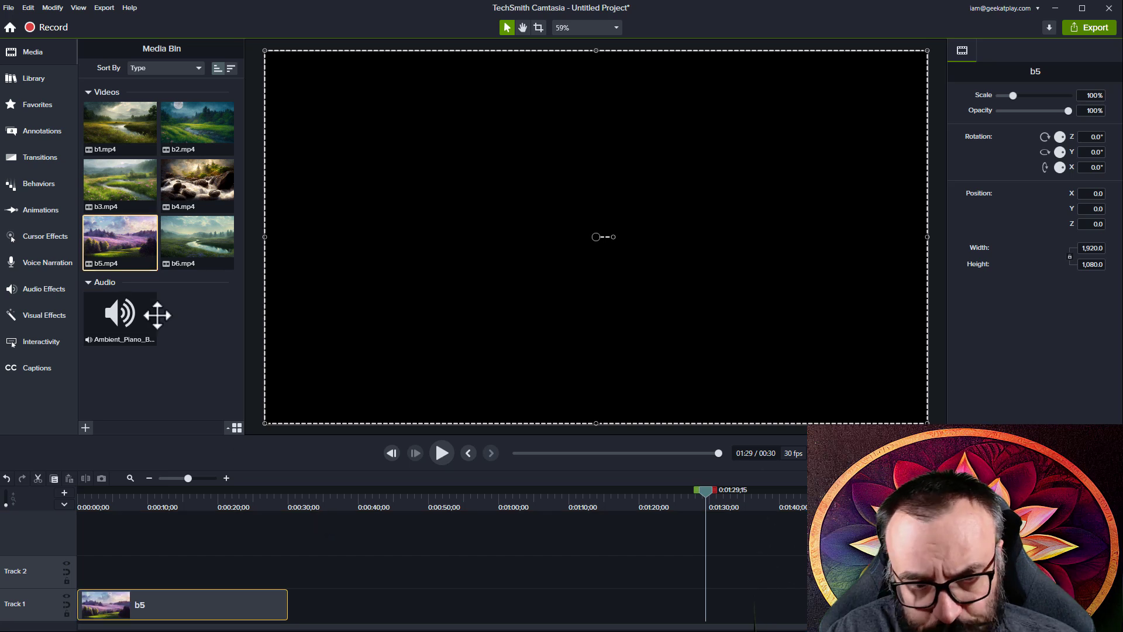
left_click_drag(117, 321, 71, 568)
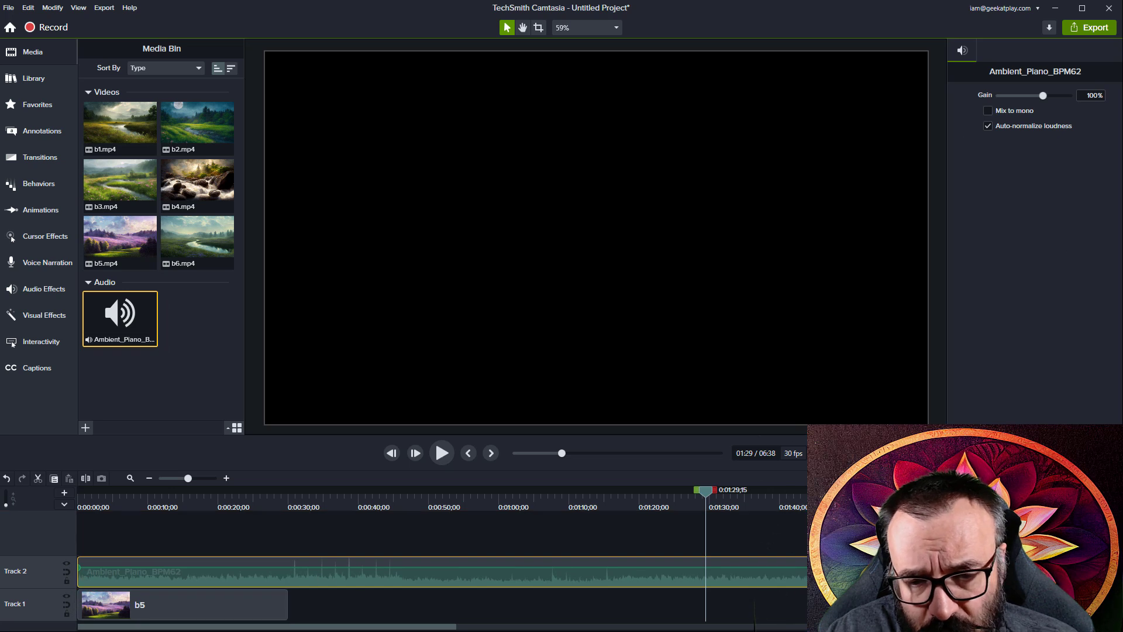
left_click_drag(182, 478, 182, 480)
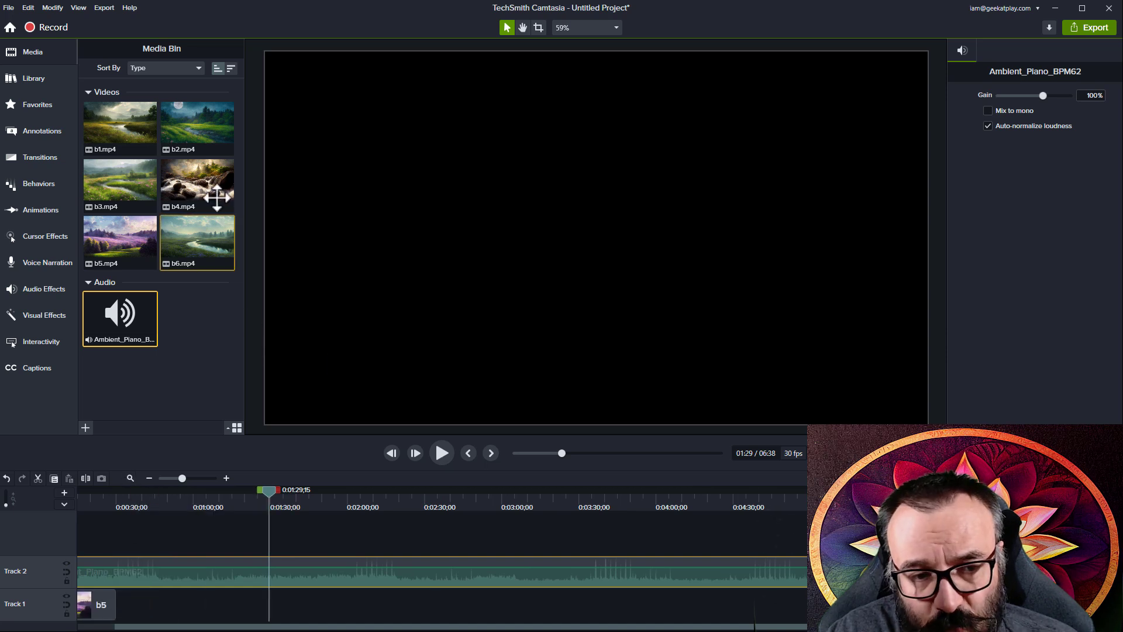
Step: Add the b6 video directly after b5 on Track 1 and preview frames within it
left_click_drag(181, 256, 108, 611)
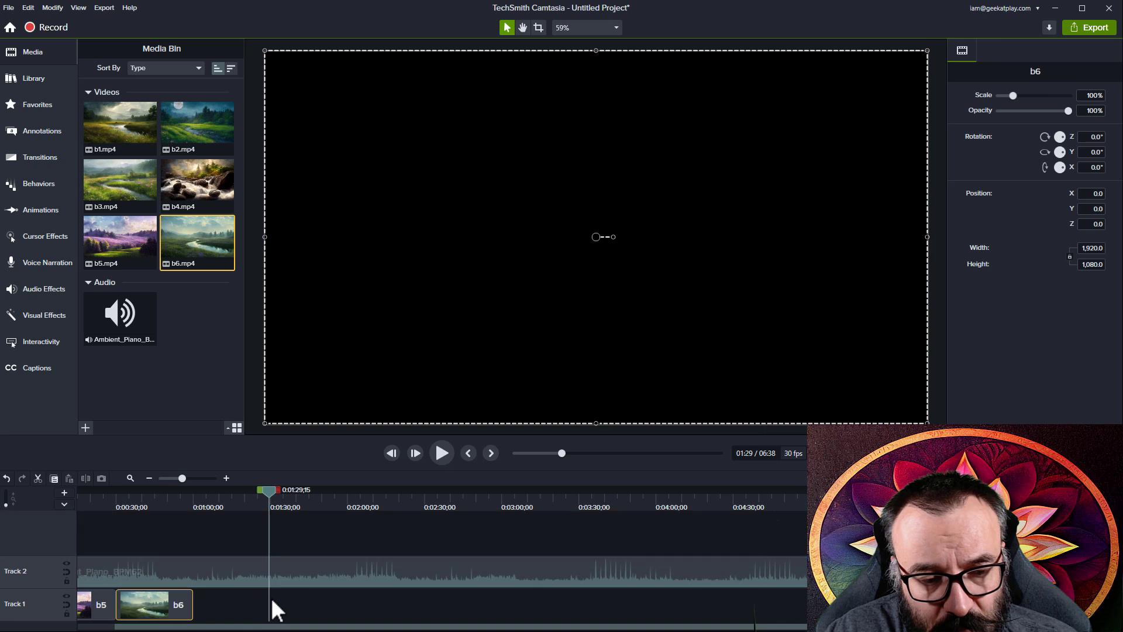
left_click_drag(269, 490, 175, 562)
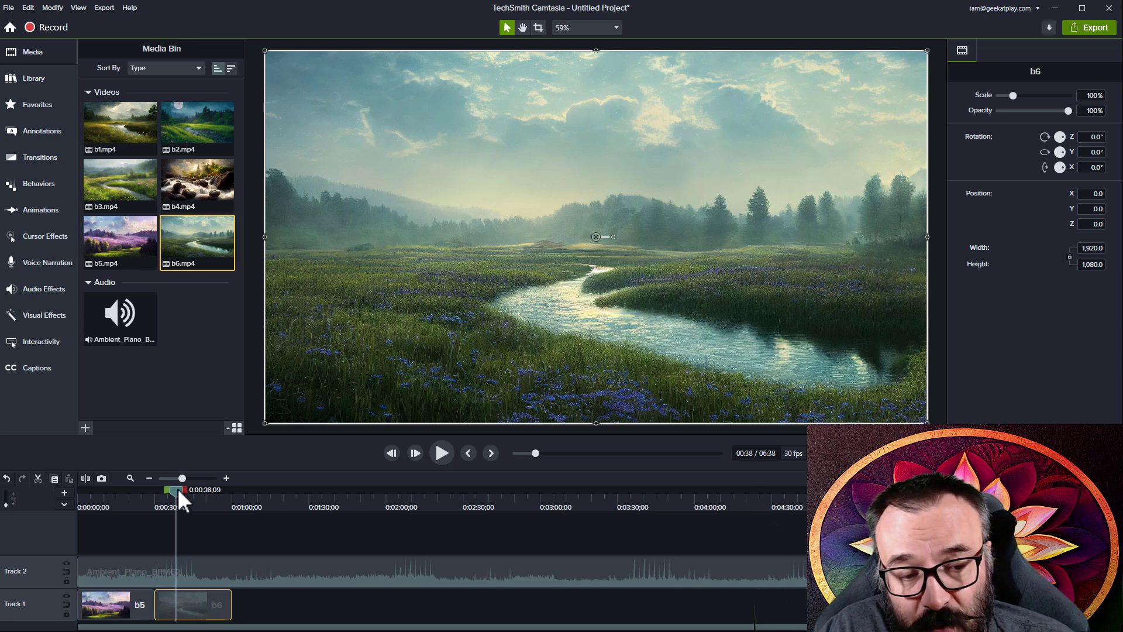
left_click_drag(176, 490, 197, 529)
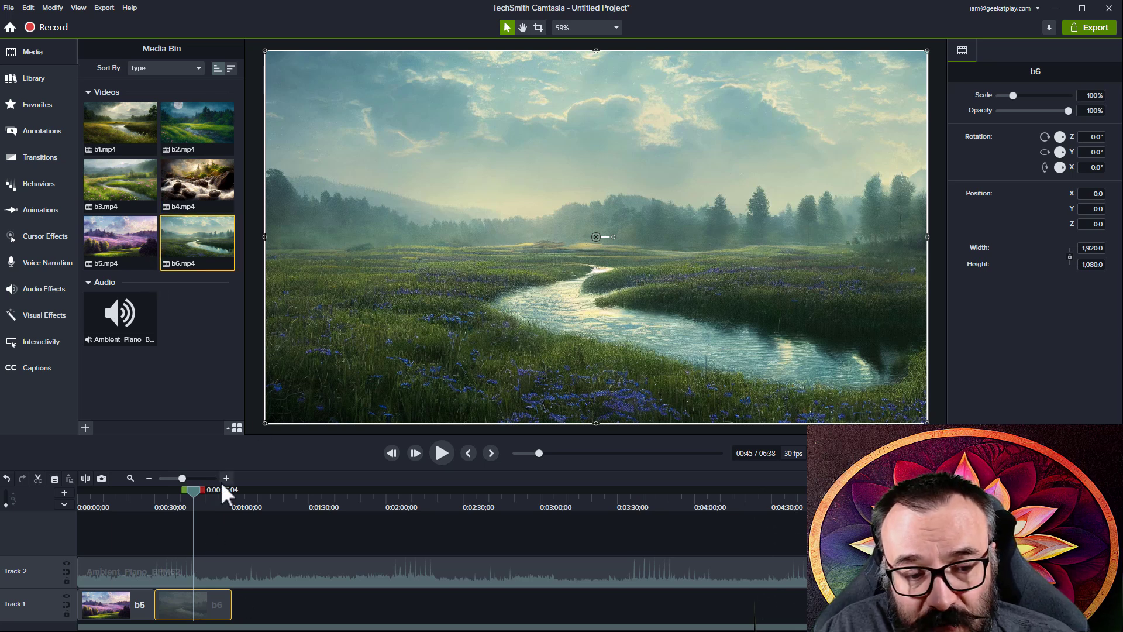
mouse_move(195, 492)
left_mouse_down()
mouse_move(94, 498)
mouse_move(188, 497)
left_mouse_up()
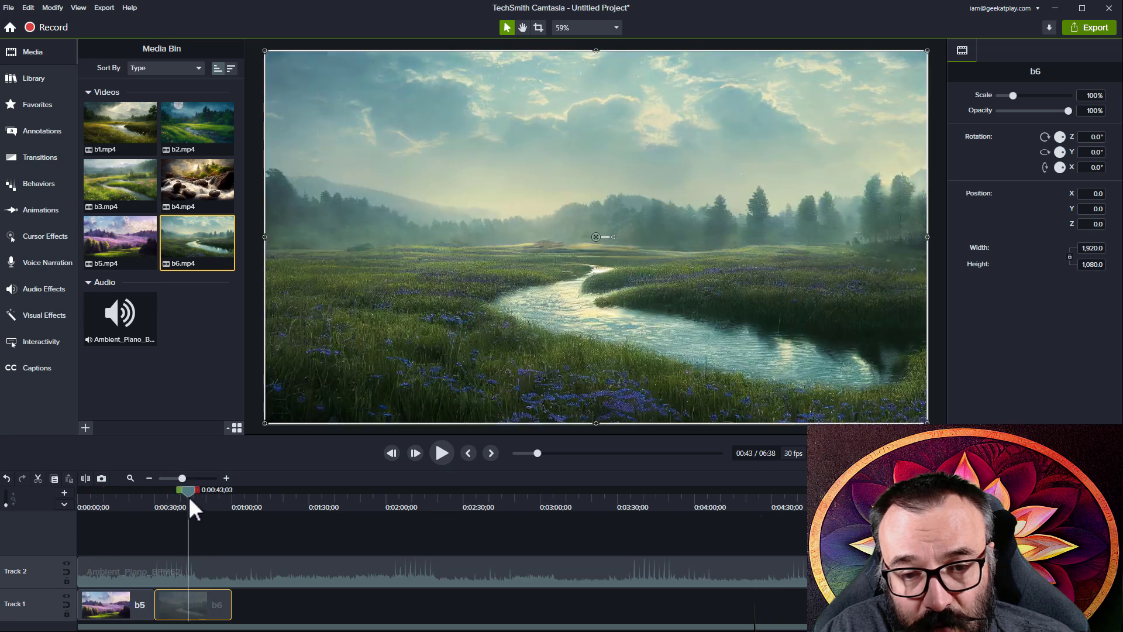
Step: Append the b1, b2, b3 and b4 videos in that order after b6 on Track 1, previewing b2 and b4
left_click_drag(120, 124, 233, 607)
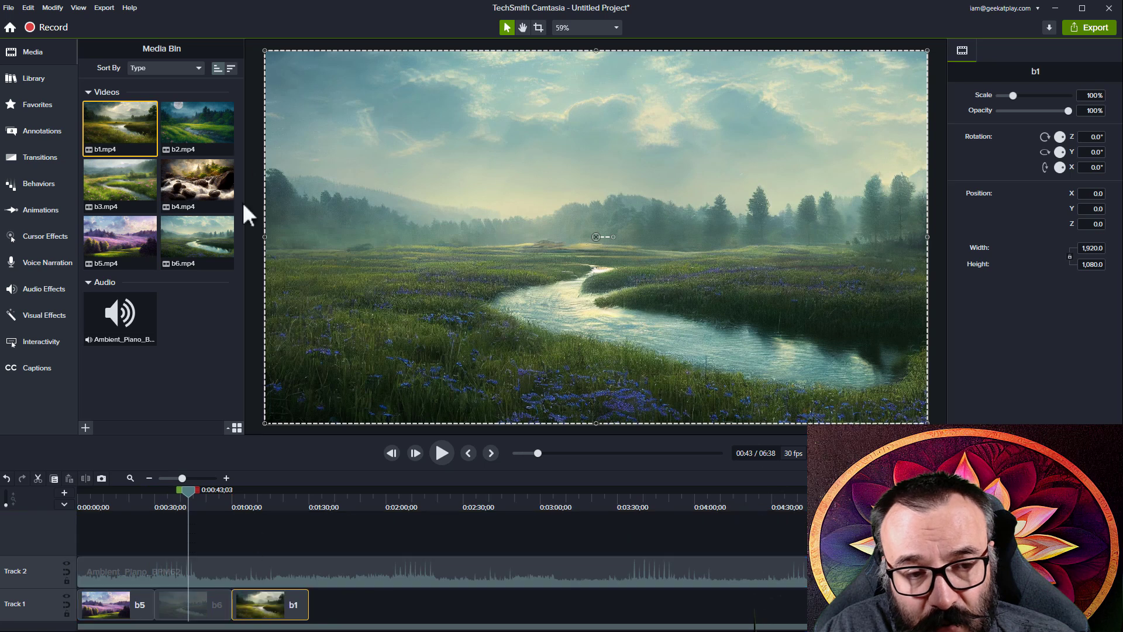
left_click_drag(201, 117, 306, 592)
left_click_drag(130, 166, 386, 618)
left_click_drag(187, 491, 361, 536)
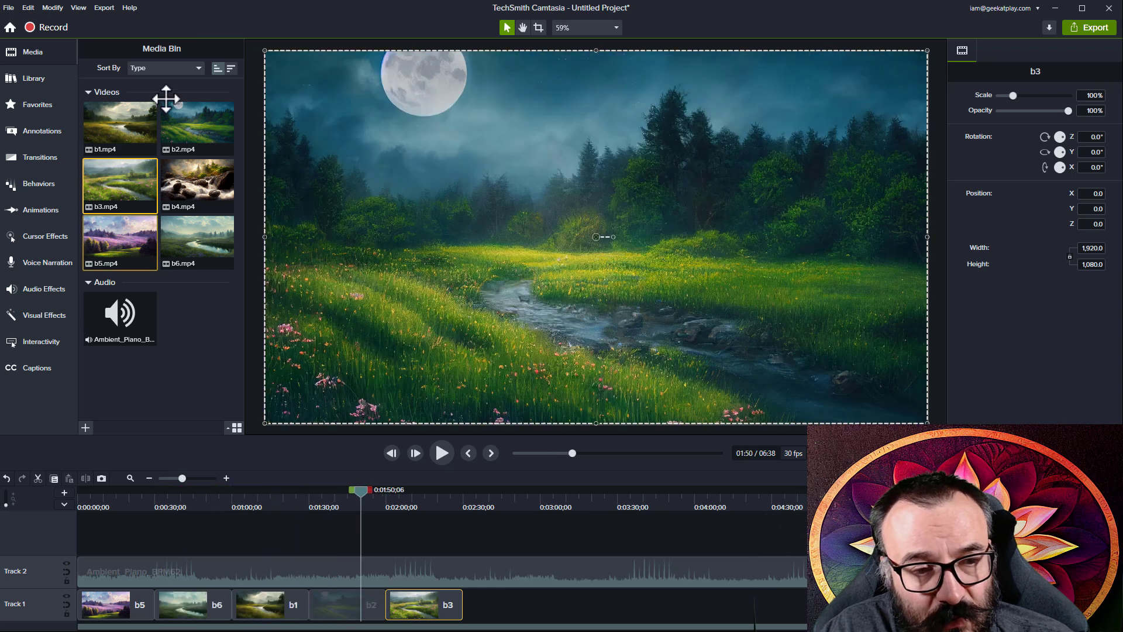
left_click_drag(197, 184, 459, 615)
left_click_drag(353, 493, 483, 526)
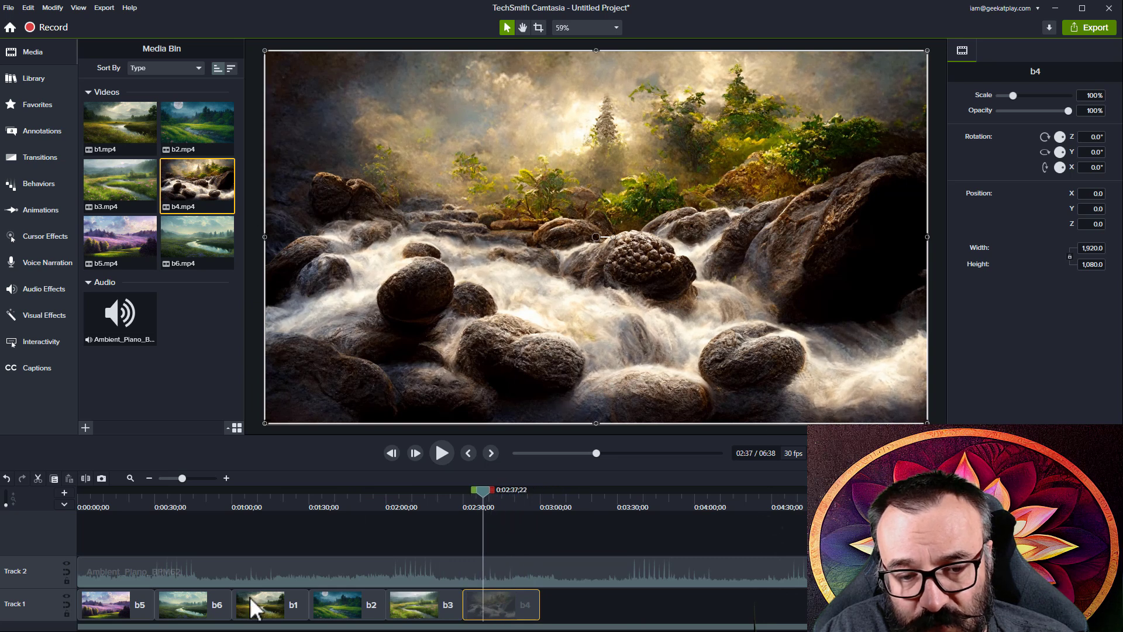
Step: Repeat the b5, b6, b3 and b1 videos in that order after b4 on Track 1
left_click(94, 603)
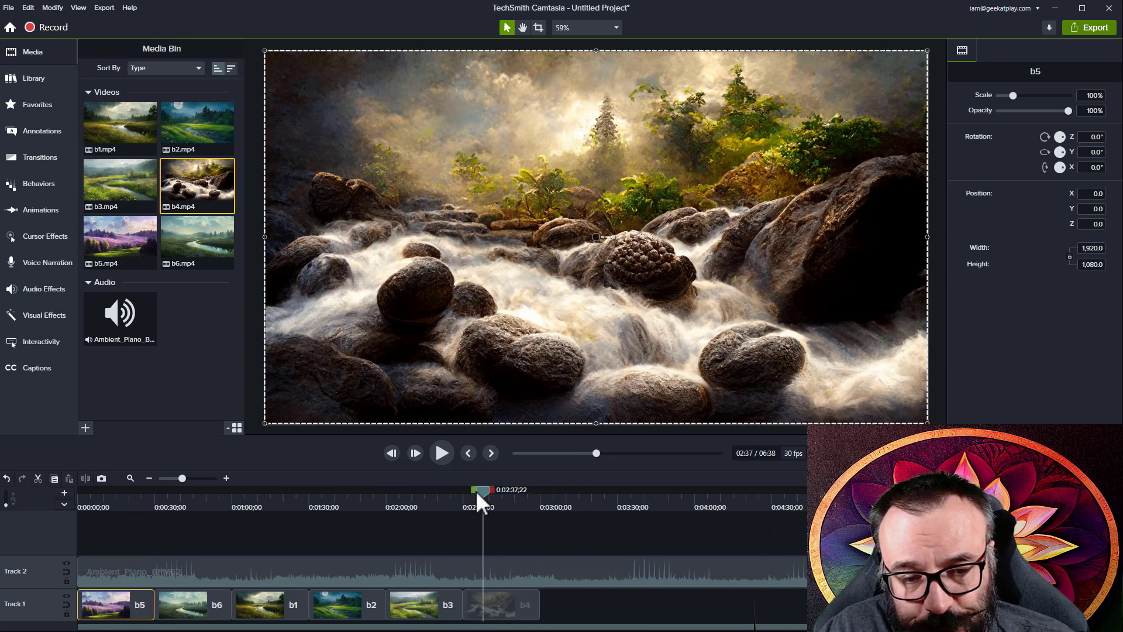
left_click_drag(123, 240, 532, 608)
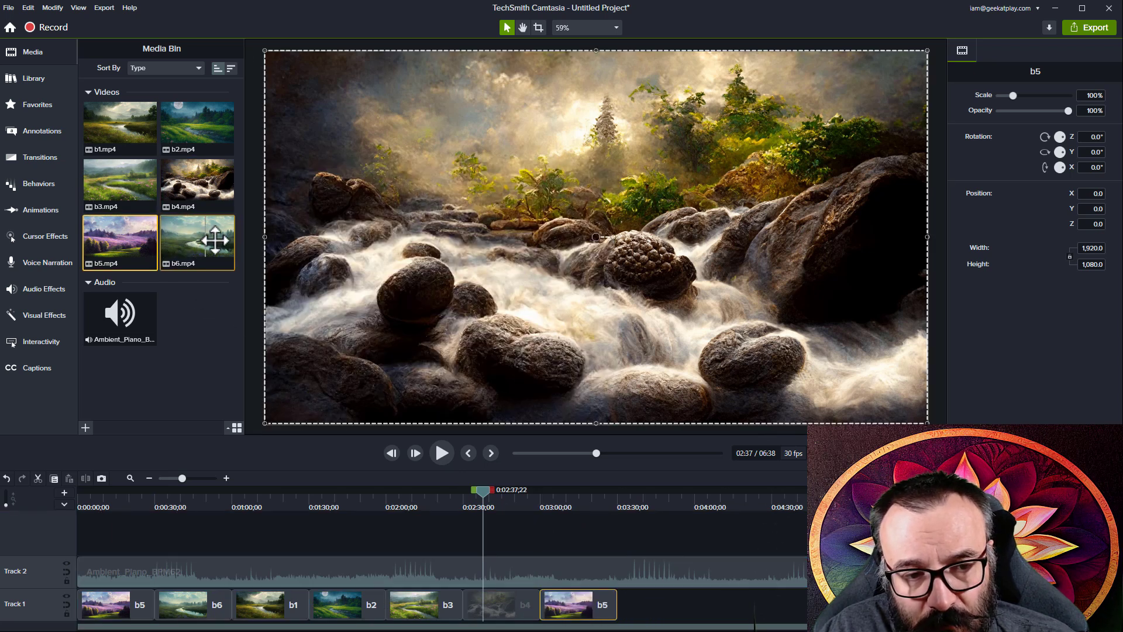
left_click_drag(214, 240, 621, 614)
left_click_drag(120, 184, 696, 602)
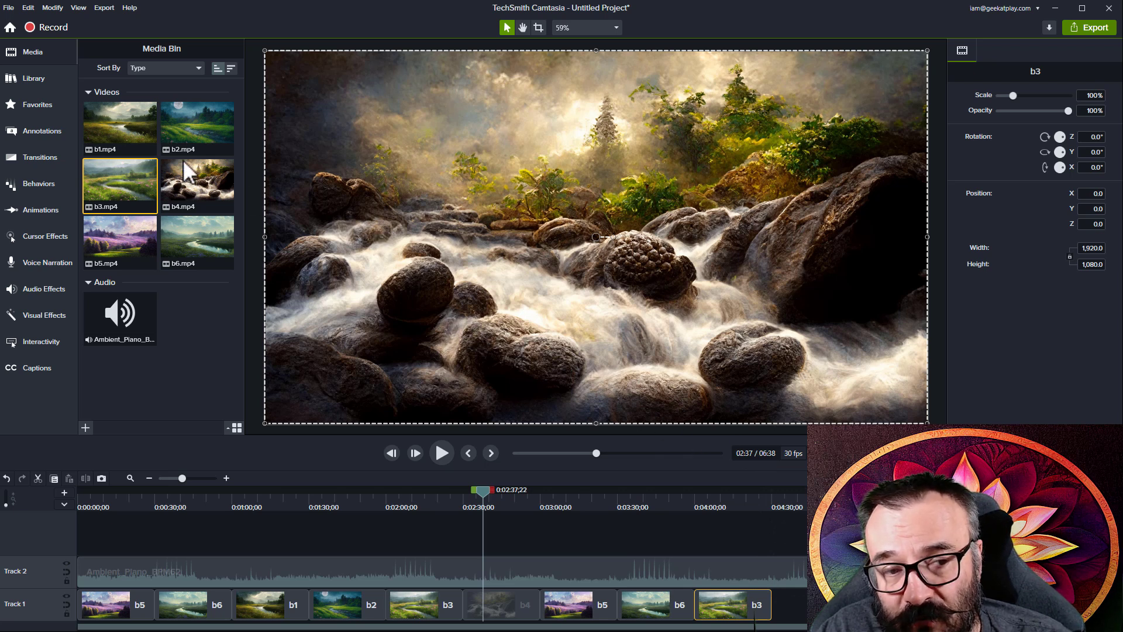
left_click_drag(117, 124, 775, 508)
left_click_drag(787, 623, 753, 619)
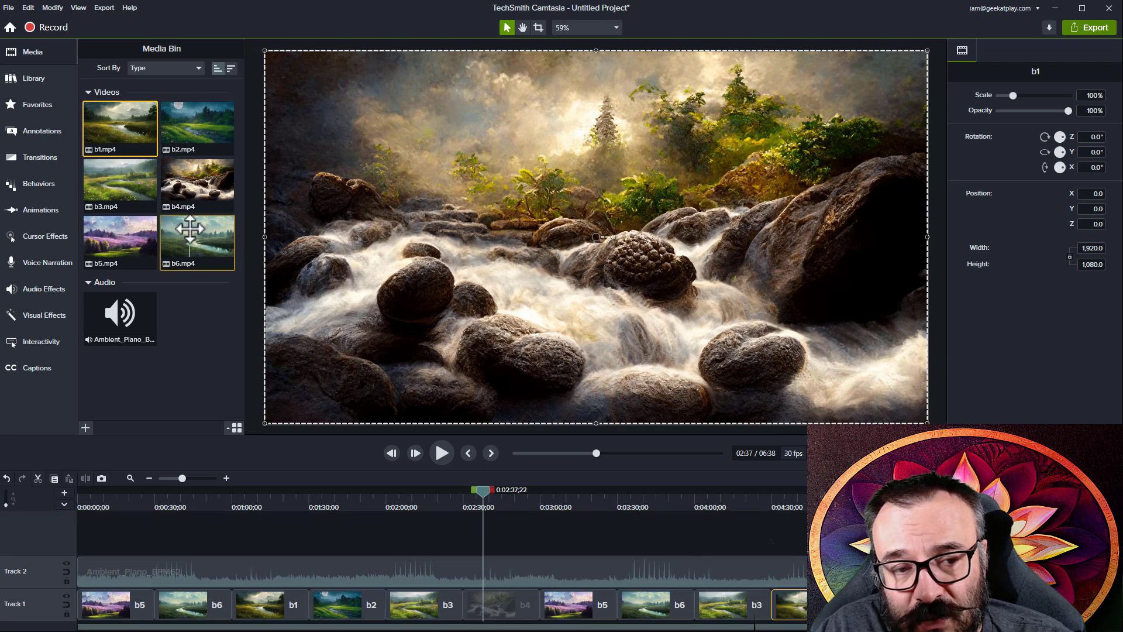
Step: Extend Track 1 with the b2, b4 and b5 videos in that order, following the second b1 clip
left_click_drag(200, 119, 350, 538)
left_click_drag(860, 608, 866, 609)
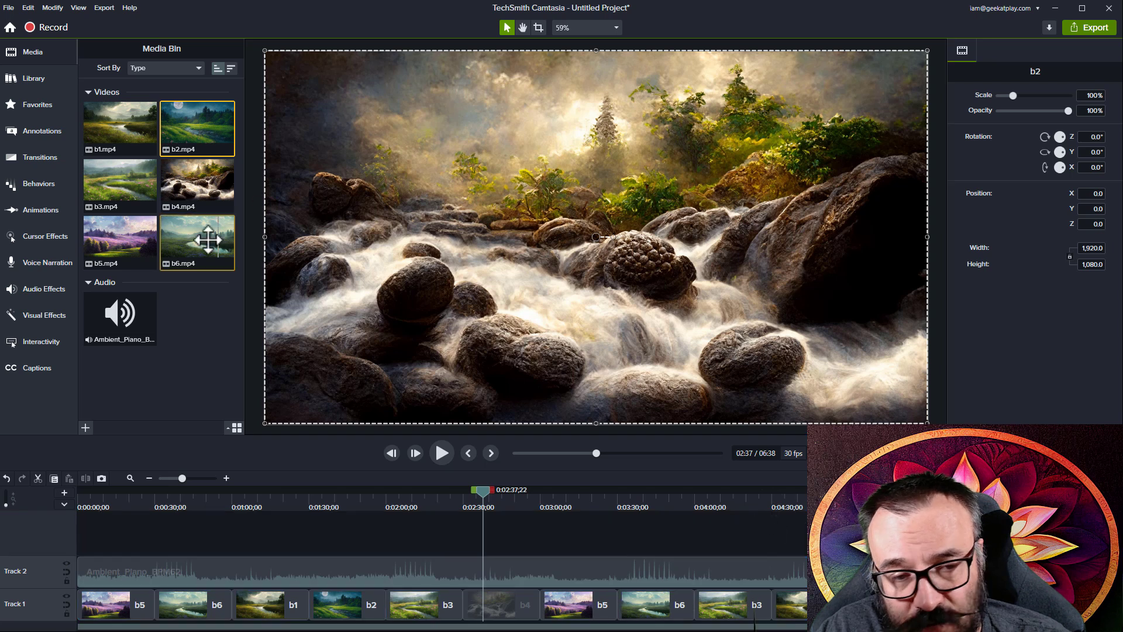
left_click_drag(194, 182, 351, 535)
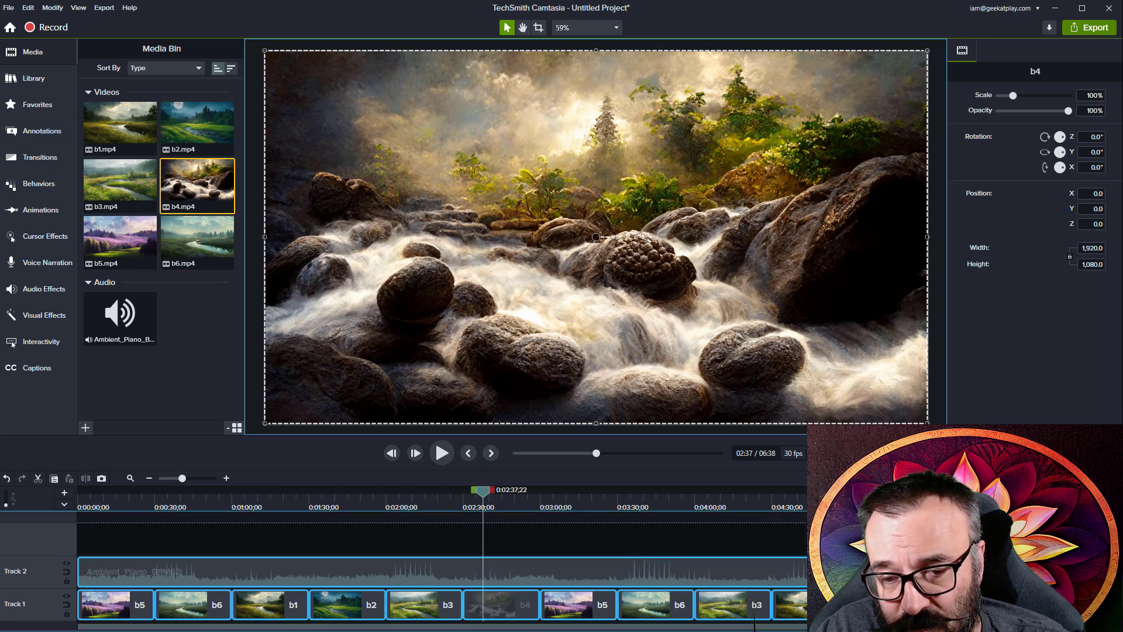
left_click_drag(995, 605, 936, 606)
left_click_drag(124, 235, 1041, 605)
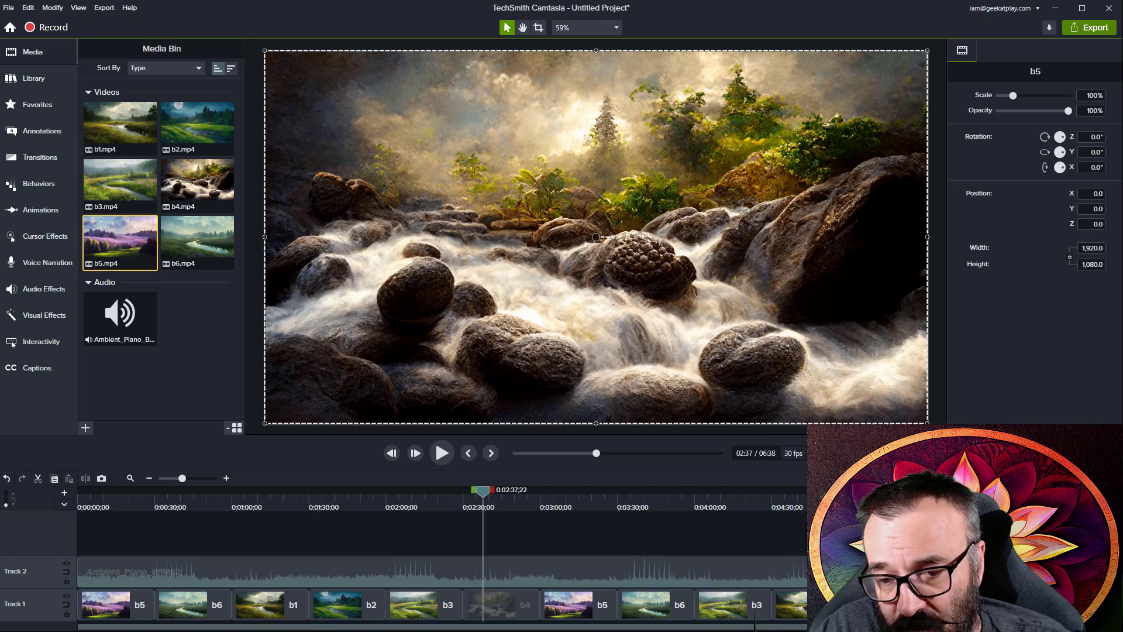
Step: Select all the video clips on Track 1 and apply the Fade transition to them
left_click_drag(1099, 572, 88, 624)
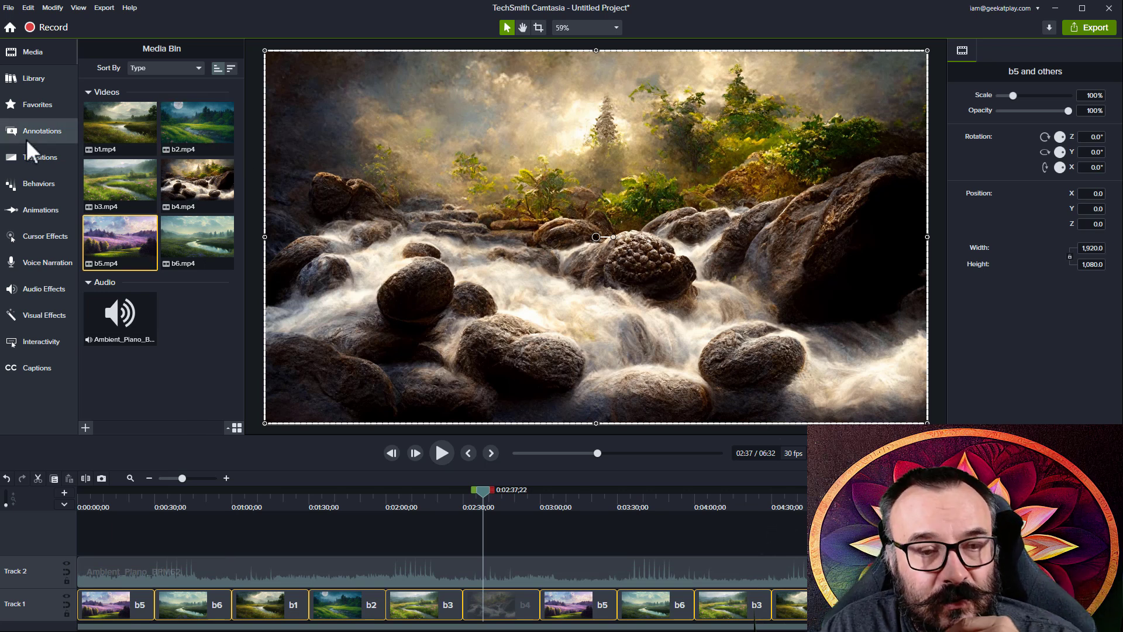
left_click(36, 150)
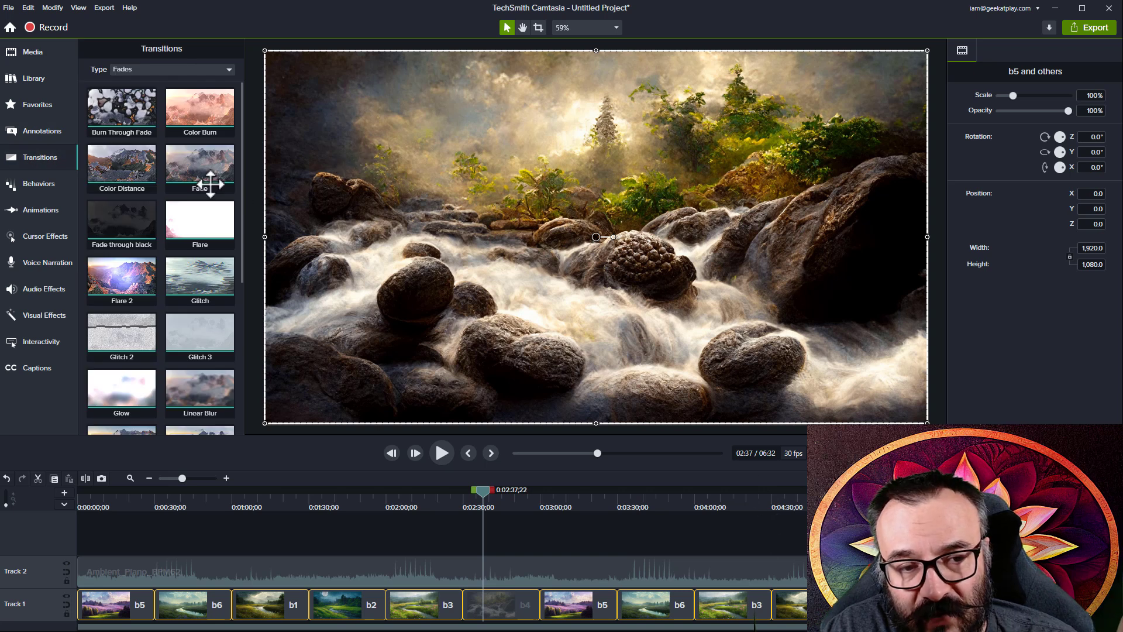
left_click_drag(210, 184, 352, 611)
Step: Play the timeline from about 27 seconds, near the end of the first b5 clip, to check the fades, then stop playback
left_click_drag(484, 491, 150, 524)
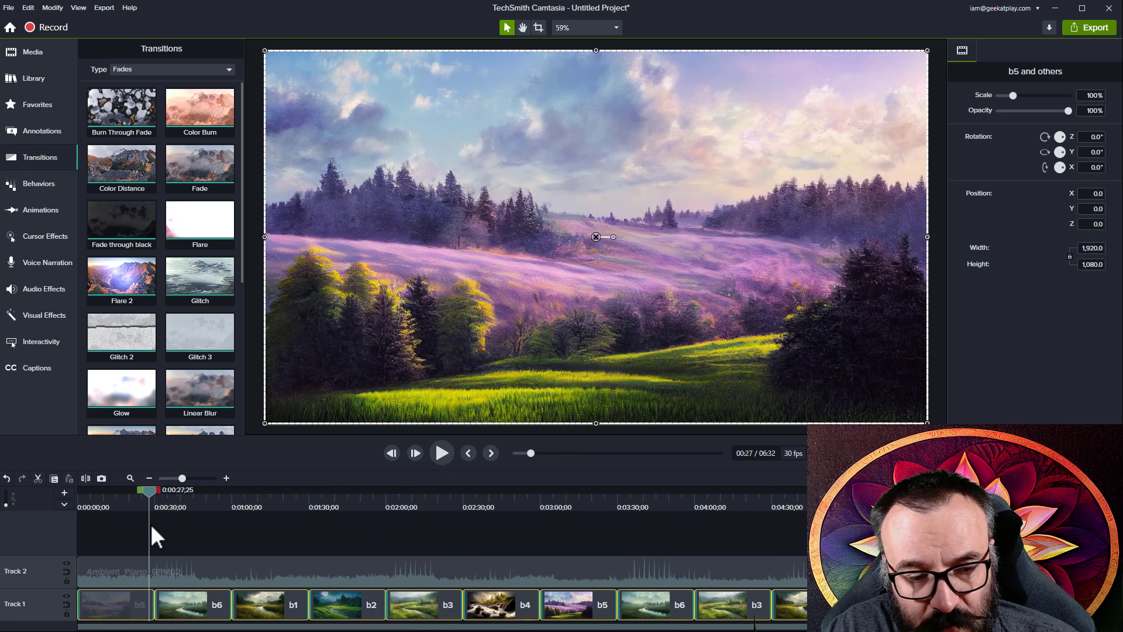
key("space")
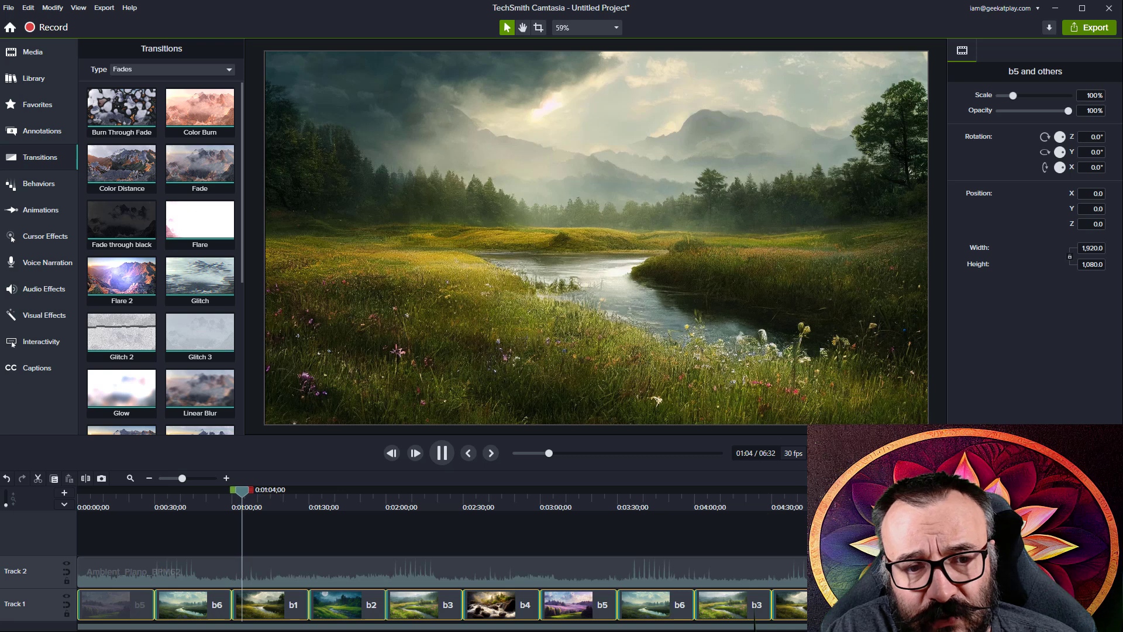
key("space")
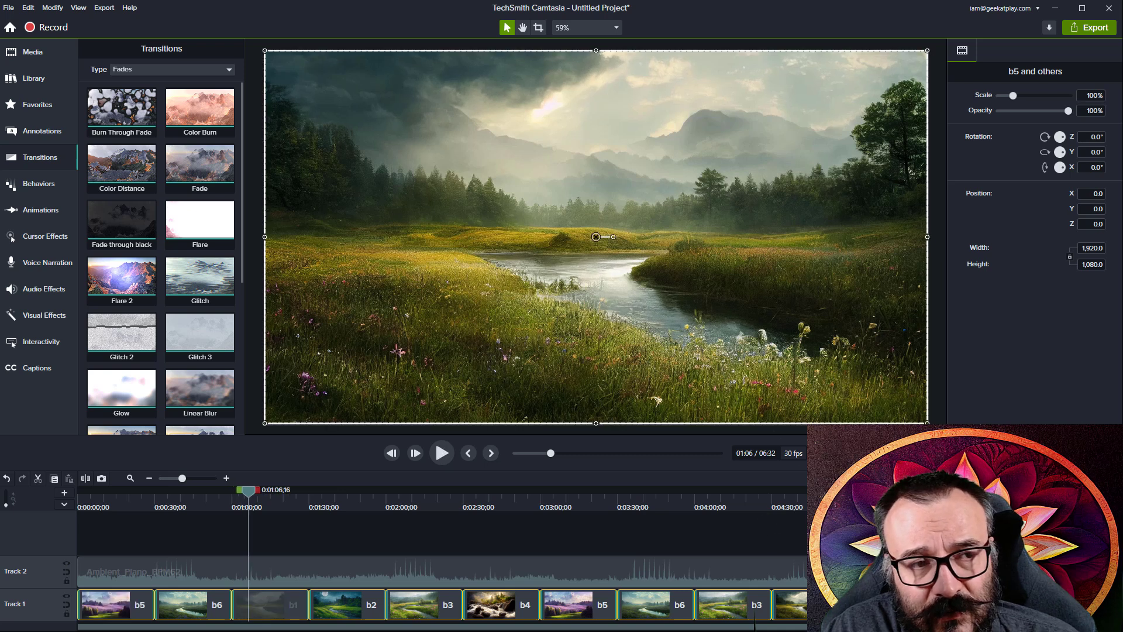